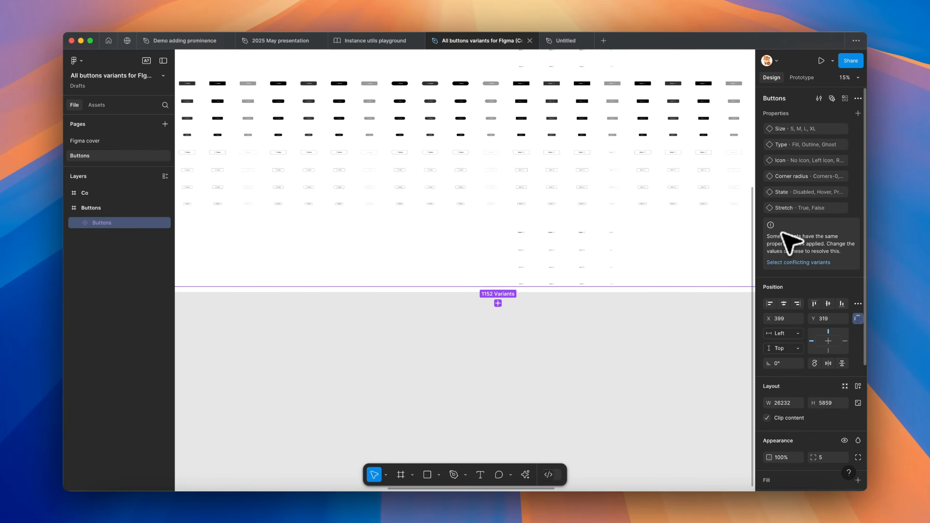
# Examine the Buttons component set's variants and compare them with the Material 3 text field variants
pyautogui.scroll(10, 550, 401)
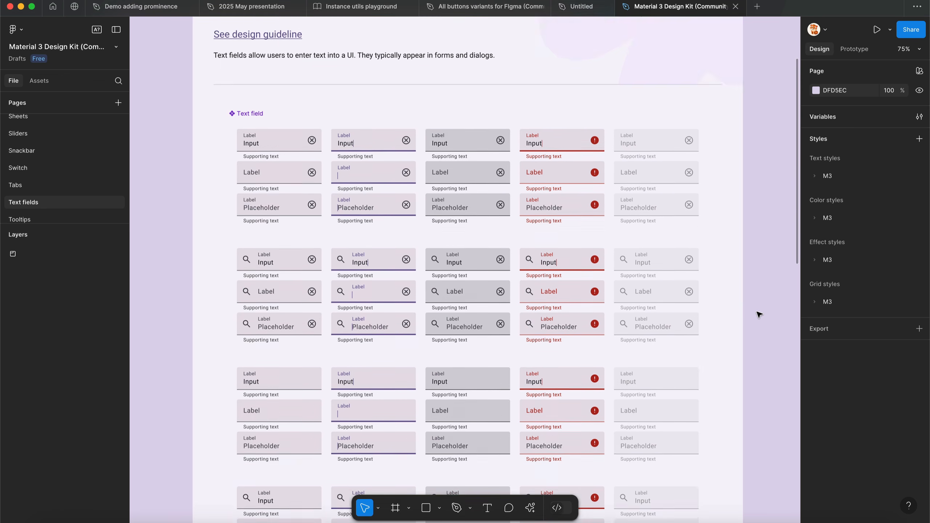
pyautogui.scroll(-15, 759, 314)
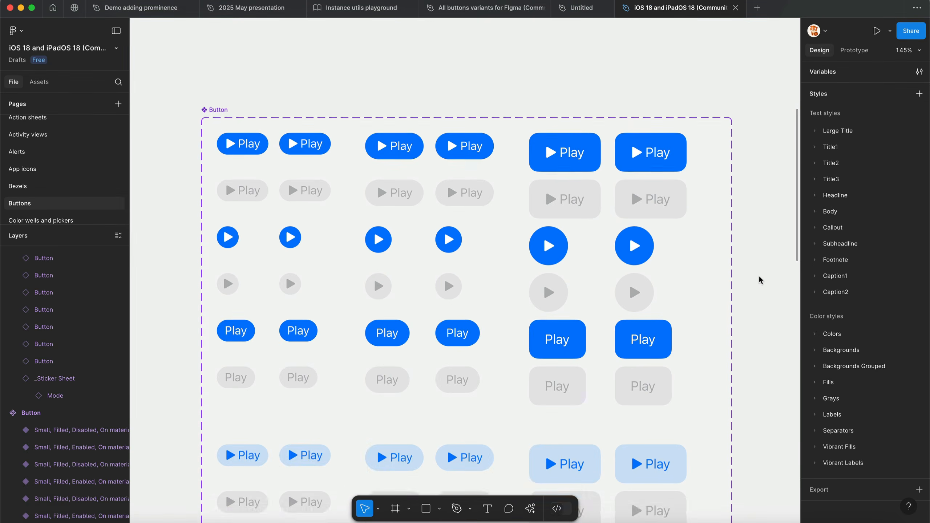
pyautogui.scroll(-10, 760, 279)
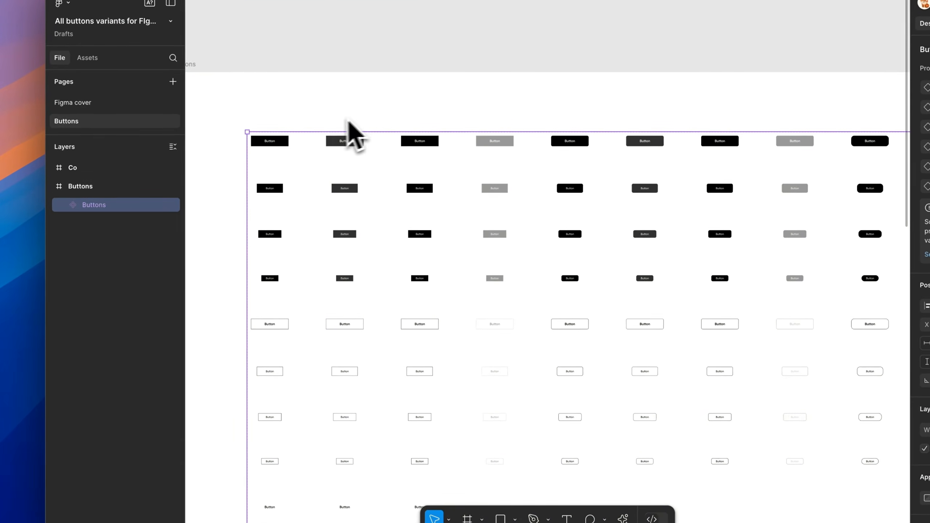
pyautogui.scroll(1, 317, 126)
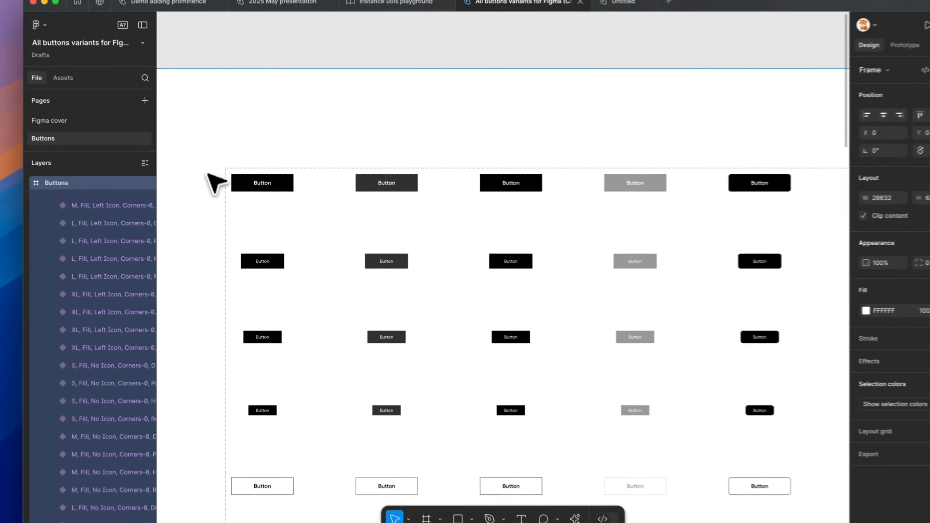
pyautogui.click(217, 184)
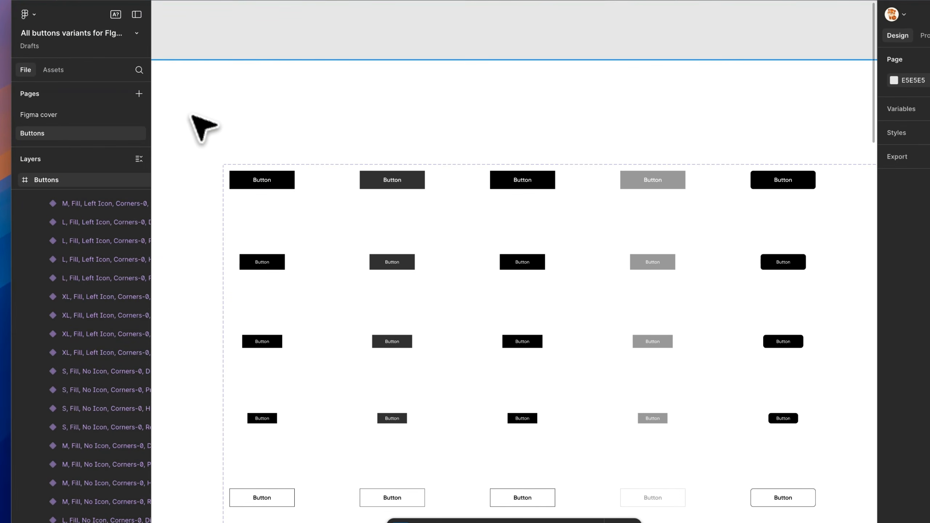
pyautogui.scroll(-3, 191, 116)
pyautogui.moveTo(192, 115); pyautogui.dragTo(713, 422)
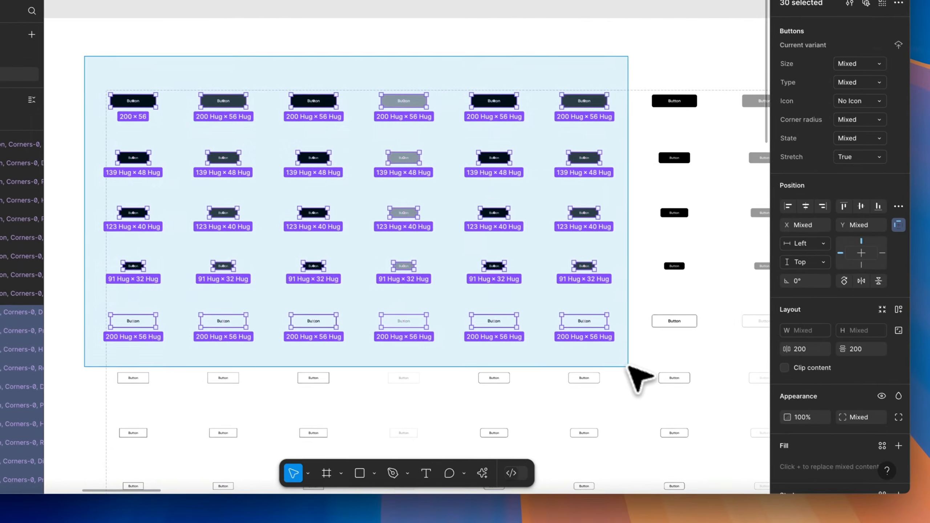
pyautogui.moveTo(629, 367); pyautogui.dragTo(628, 367)
pyautogui.click(628, 366)
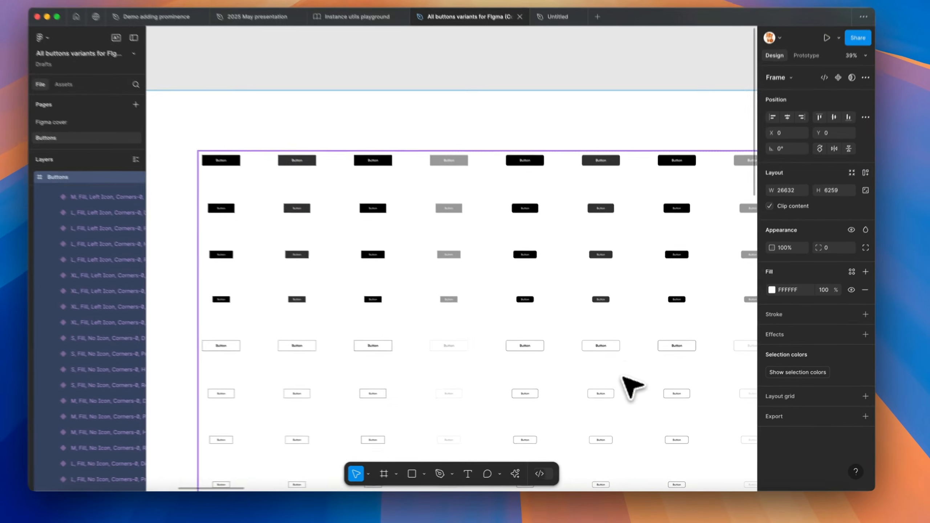
pyautogui.hotkey('shift', '2')
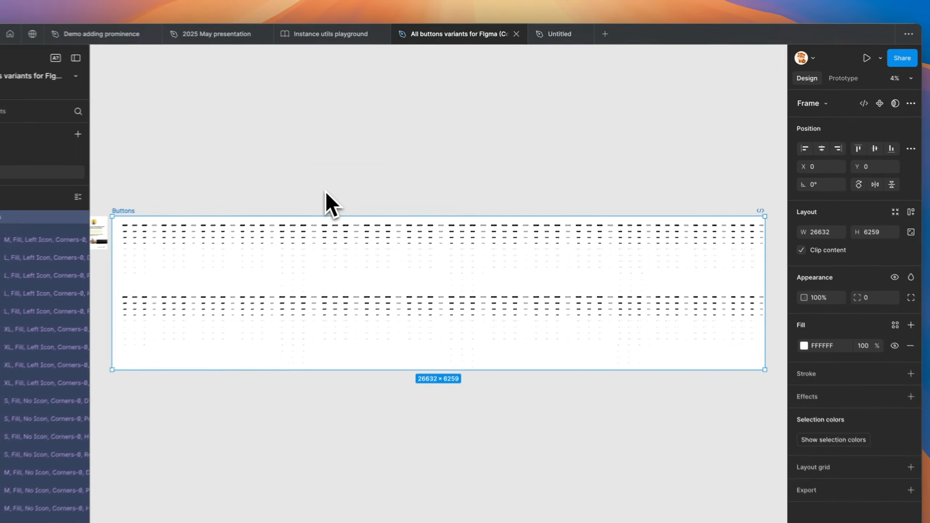
# Check the button file's local variables and reselect the Buttons frame
pyautogui.click(578, 176)
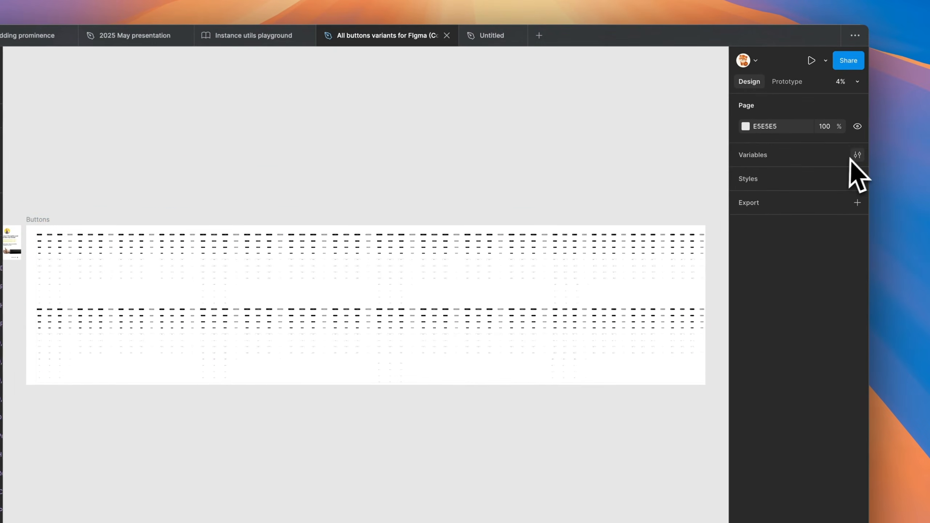
pyautogui.click(924, 151)
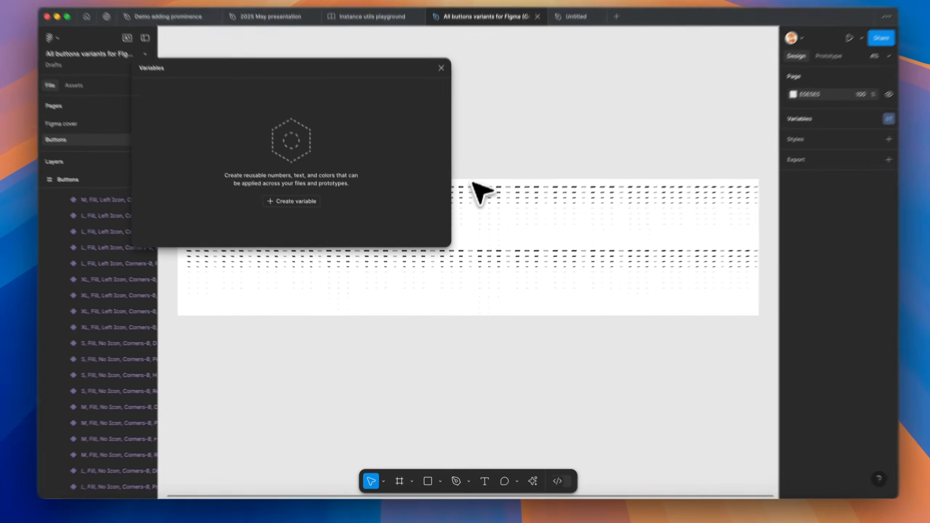
pyautogui.rightClick(471, 196)
pyautogui.click(469, 194)
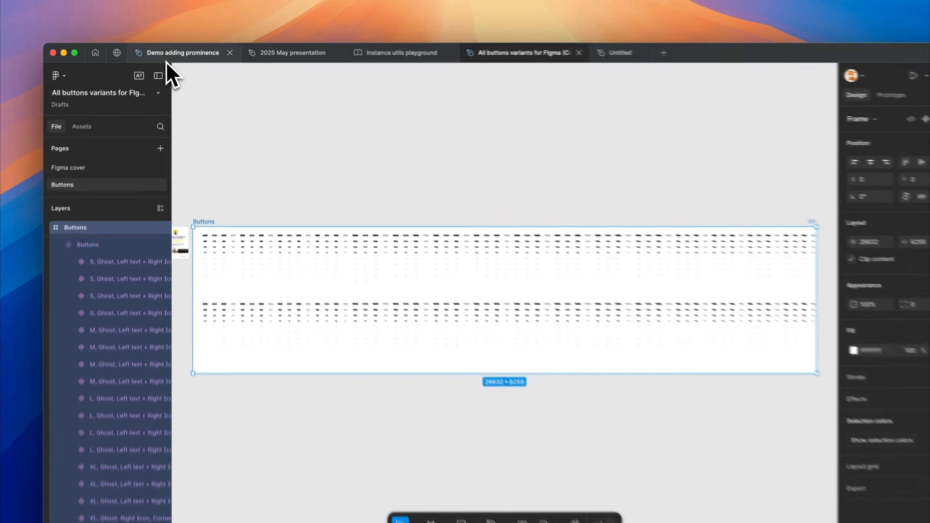
# In the Demo adding prominence file, place an instance beside the main Button and set its Prominence mode to Seconadry
pyautogui.click(171, 55)
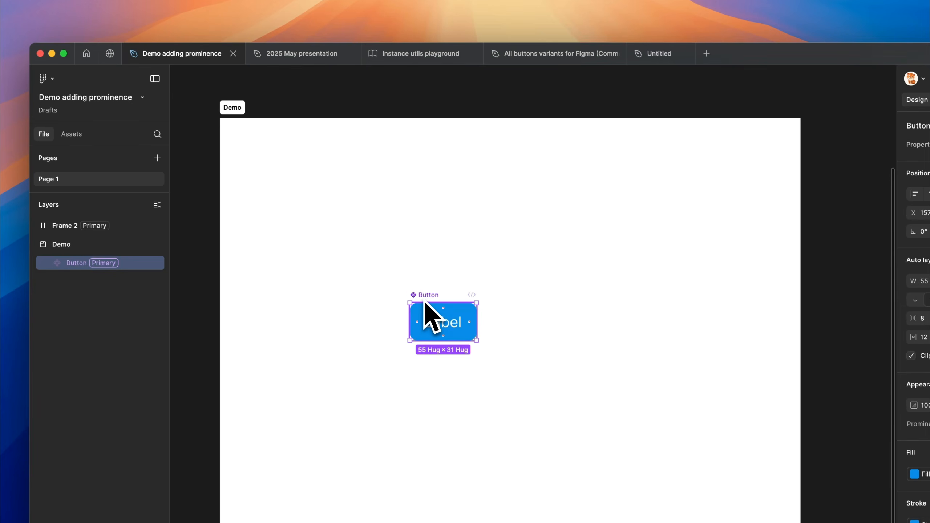
pyautogui.moveTo(426, 305); pyautogui.dragTo(589, 304)
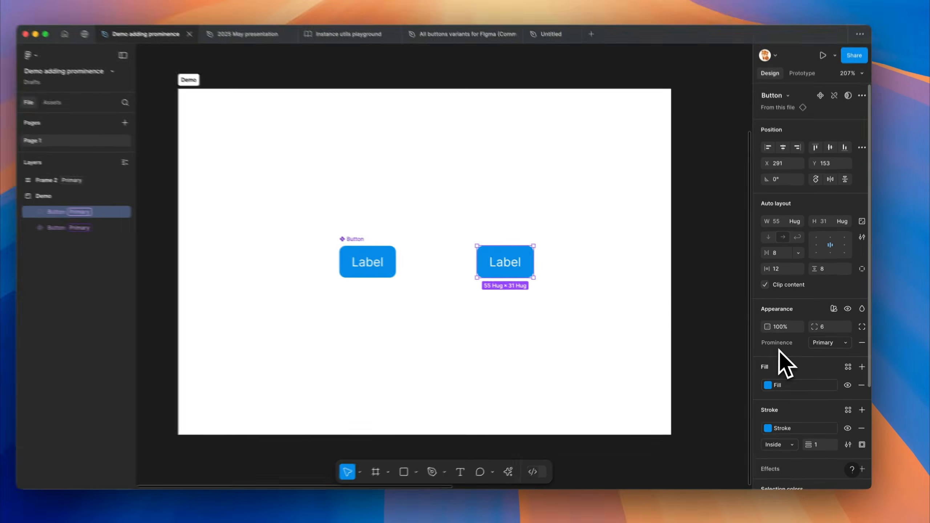
pyautogui.click(817, 344)
pyautogui.click(822, 358)
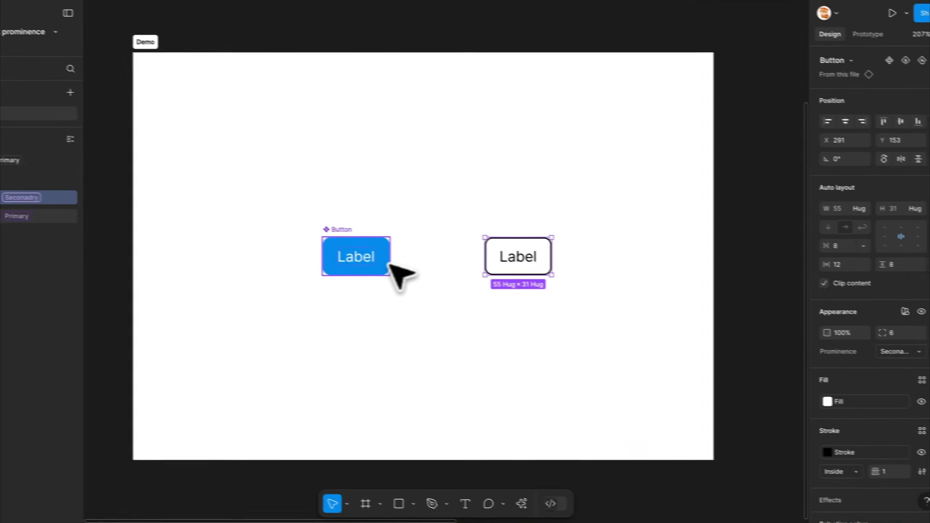
# Select the main Button and examine its Prominence mode and the Prominence collection in Variable Visualizer
pyautogui.click(288, 251)
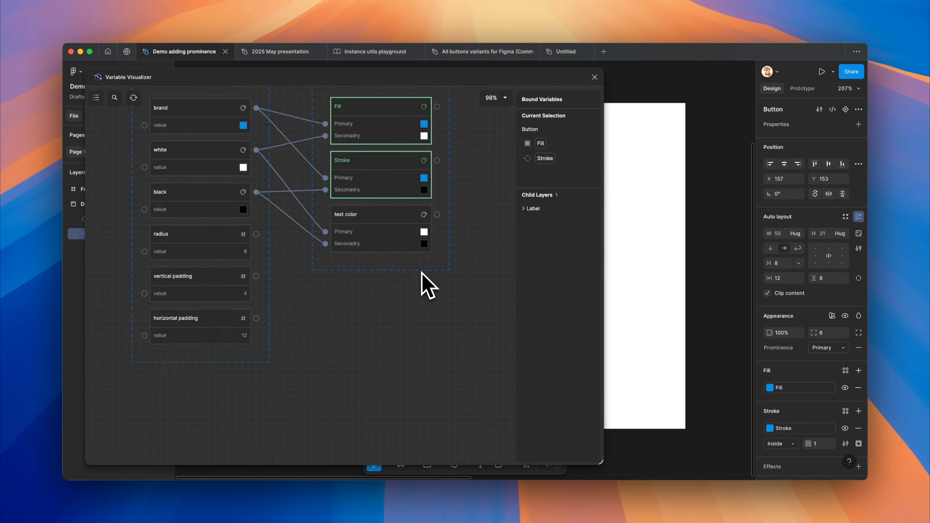
pyautogui.scroll(-5, 421, 272)
pyautogui.click(392, 109)
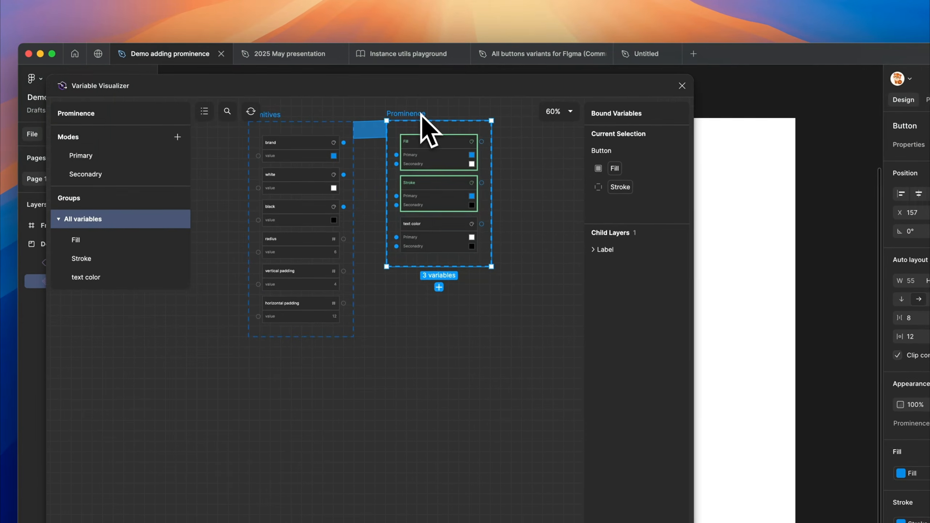
pyautogui.scroll(10, 426, 128)
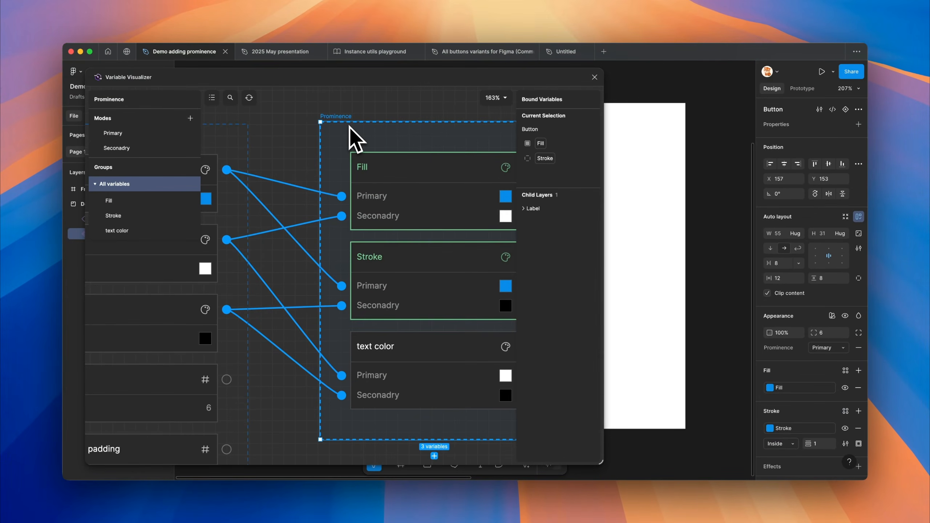
pyautogui.click(830, 348)
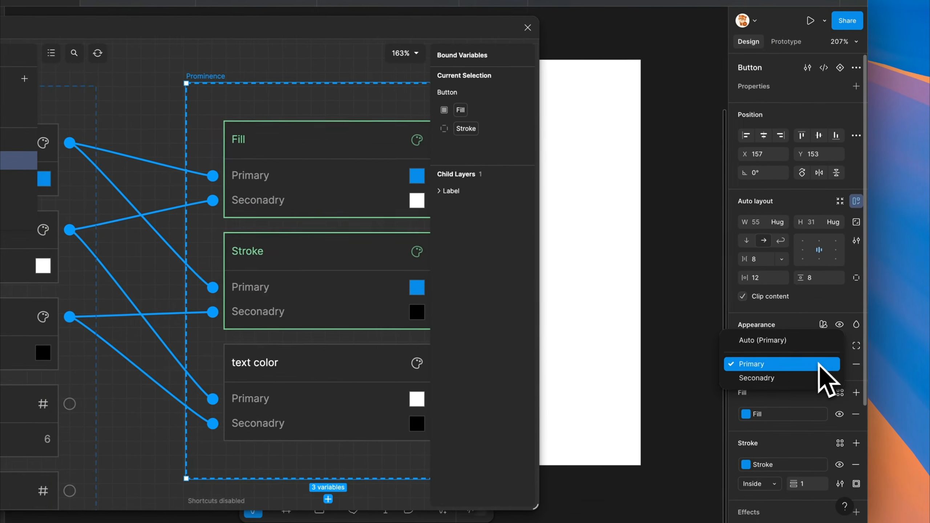
pyautogui.click(757, 369)
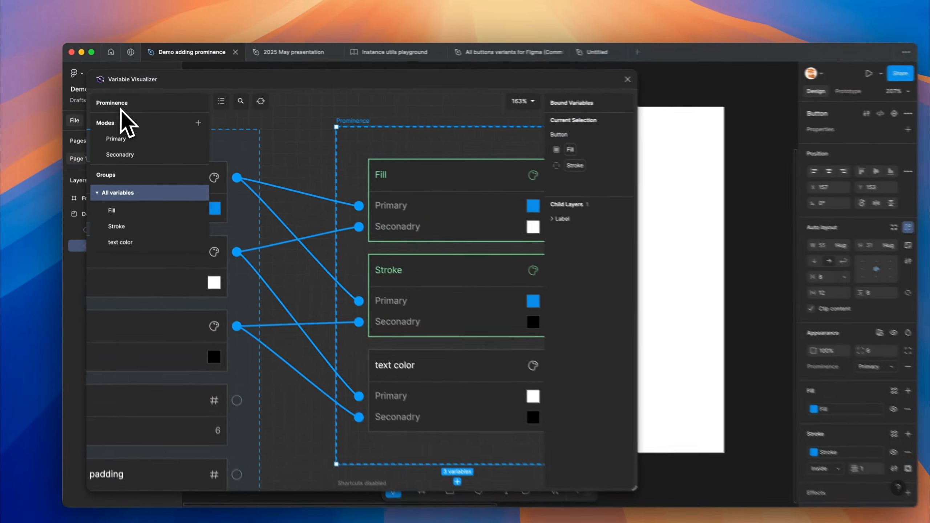
# Simulate the Prominence collection's Primary mode and inspect the variables bound to the main Button and its label
pyautogui.scroll(-3, 253, 205)
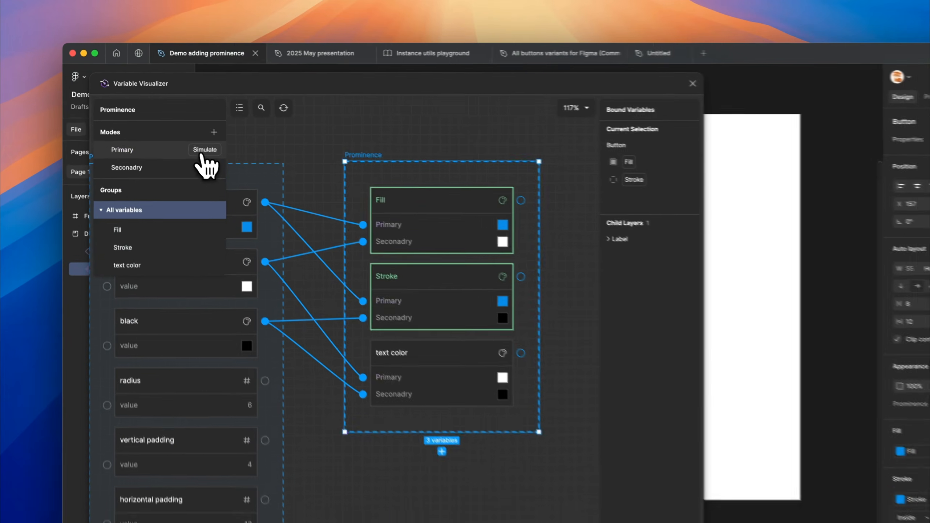
pyautogui.click(181, 136)
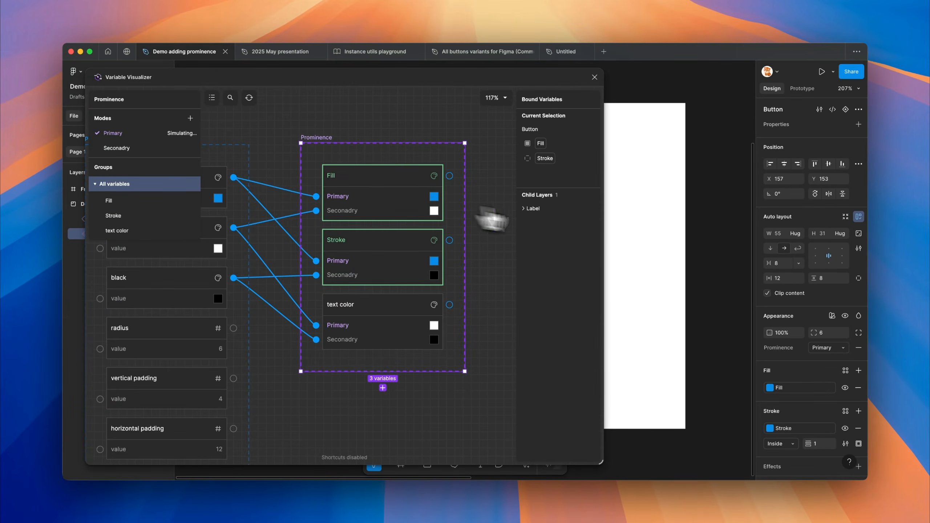
pyautogui.hscroll(-8, 670, 254)
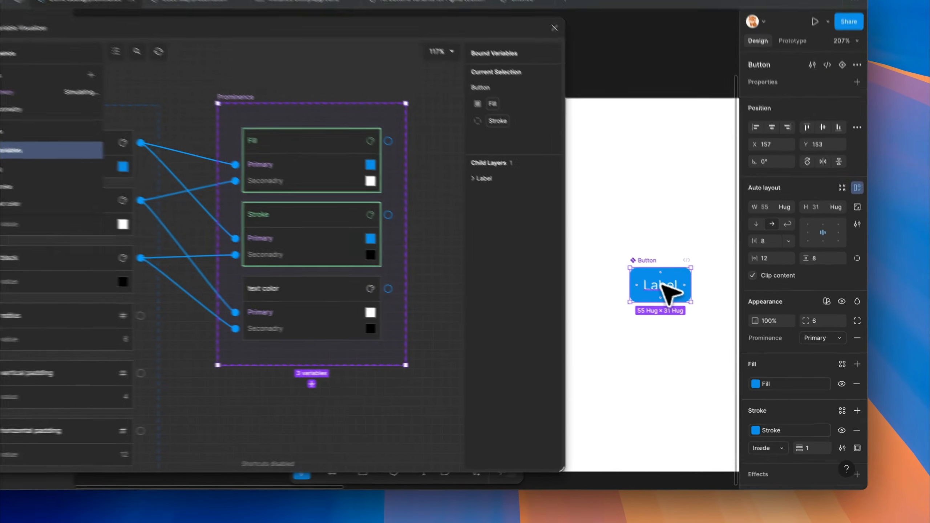
pyautogui.click(692, 307)
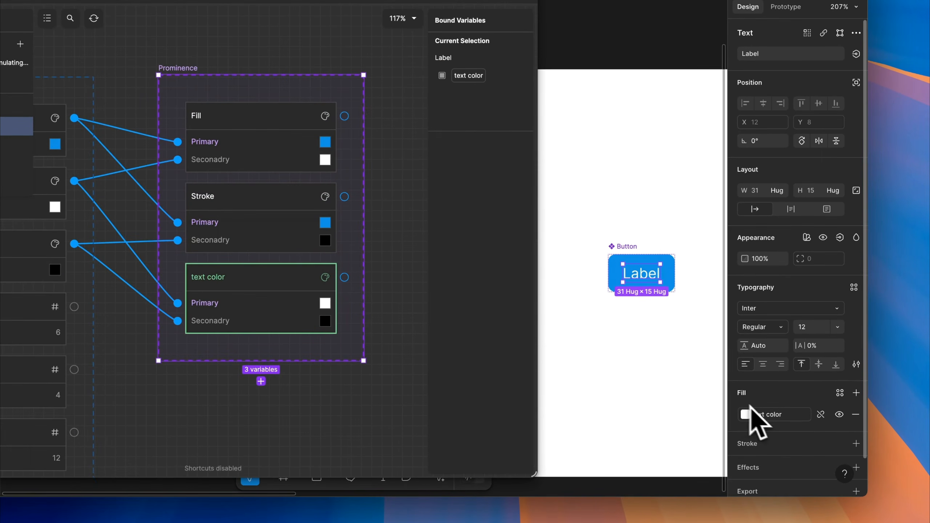
pyautogui.click(626, 250)
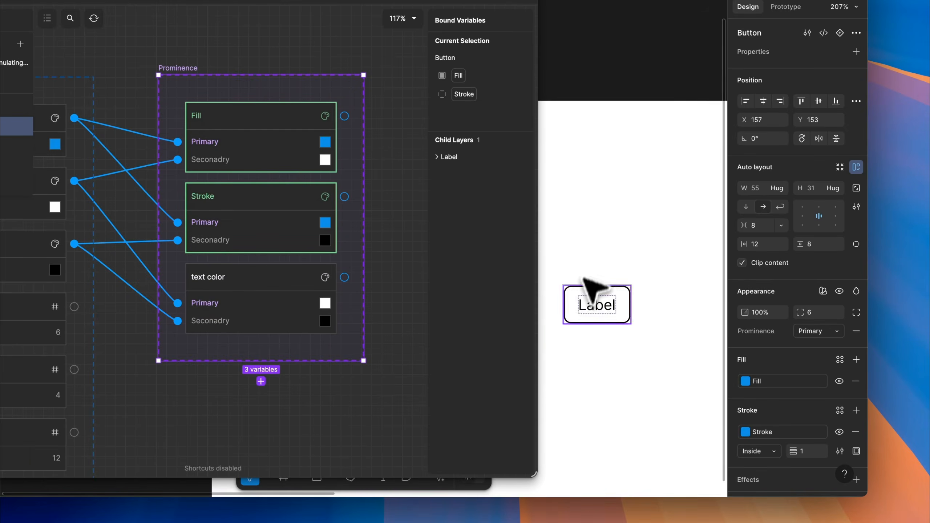
# Simulate the Seconadry mode and inspect the variables bound to the button instance and its label
pyautogui.click(597, 298)
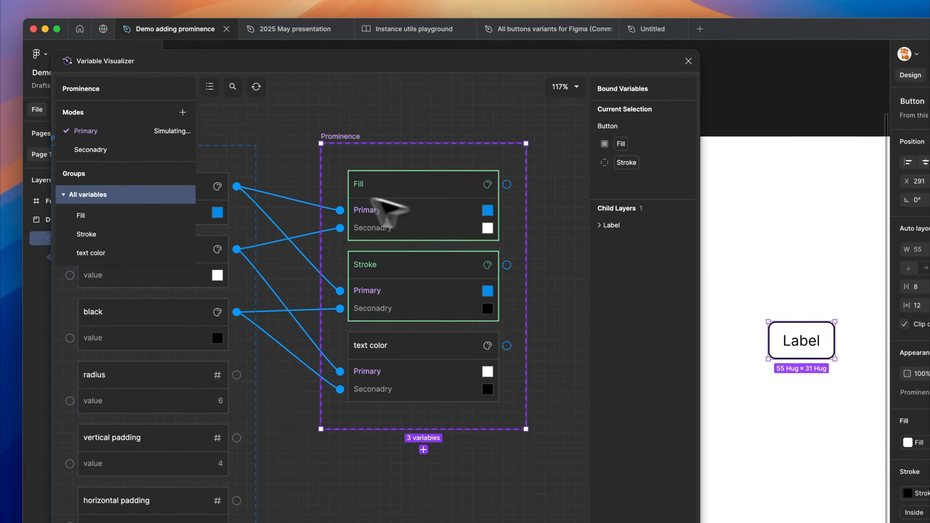
pyautogui.click(175, 153)
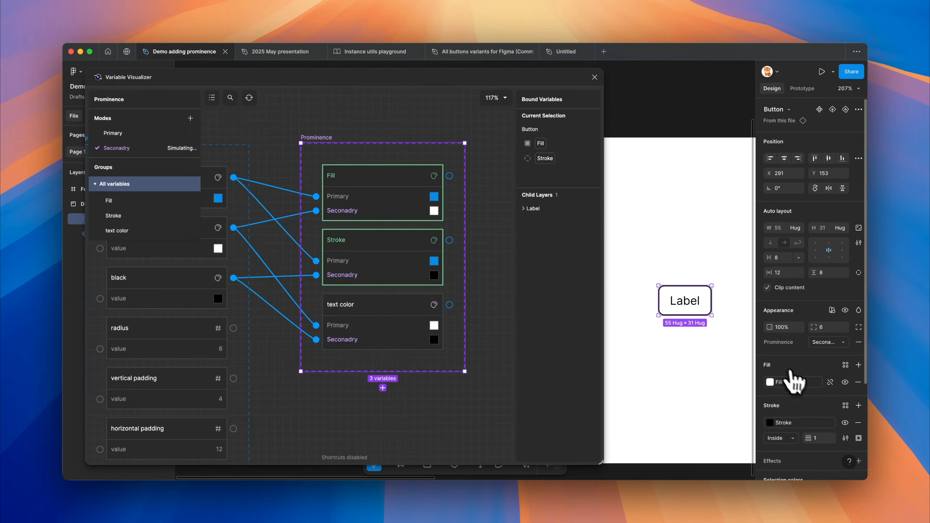
pyautogui.scroll(-3, 800, 384)
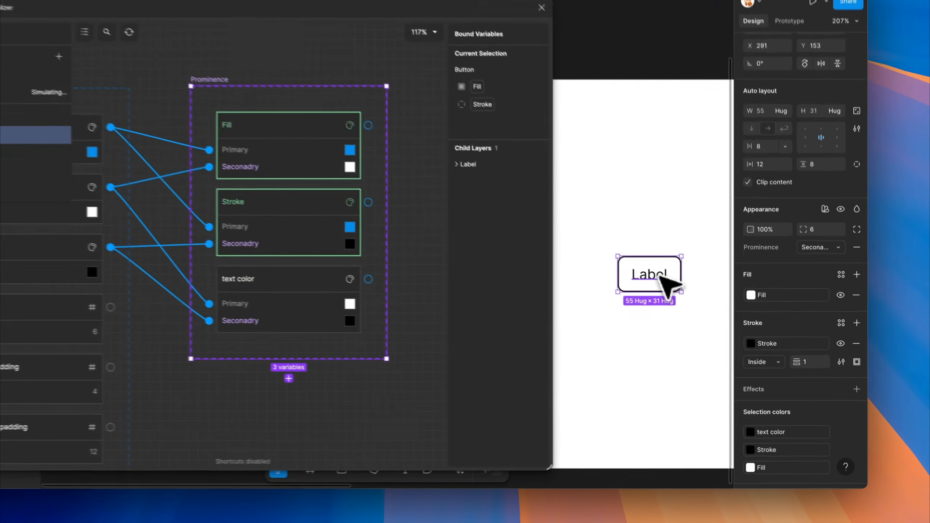
pyautogui.doubleClick(692, 302)
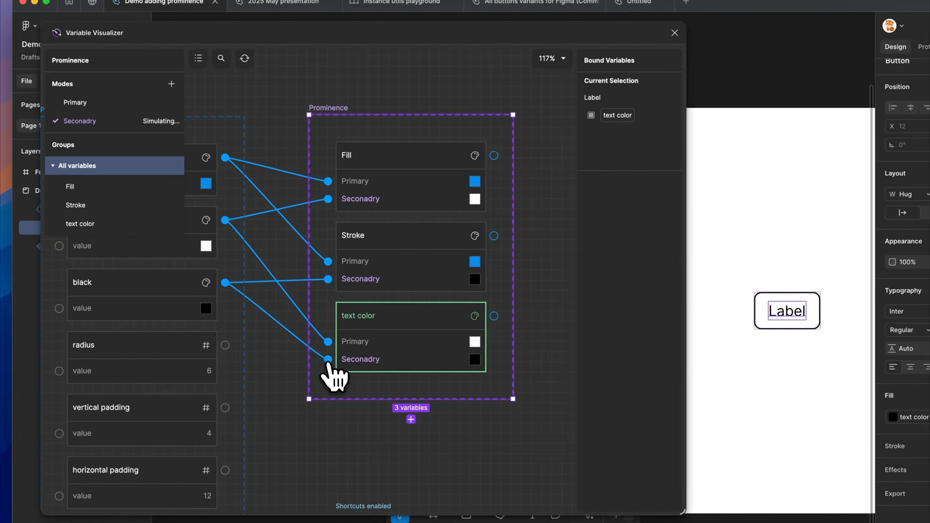
# Trace the label's text color to the black variable in the Primitives collection and clear the variable selection
pyautogui.click(316, 339)
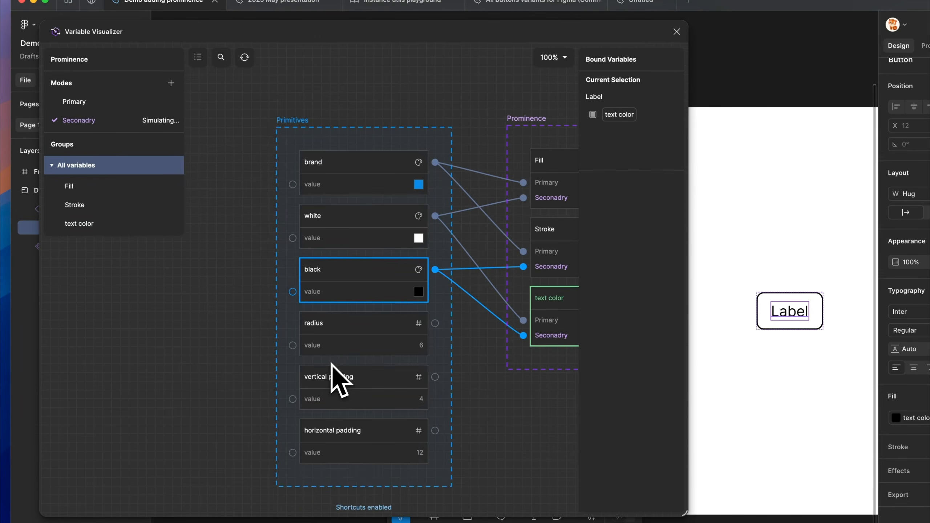
pyautogui.click(447, 306)
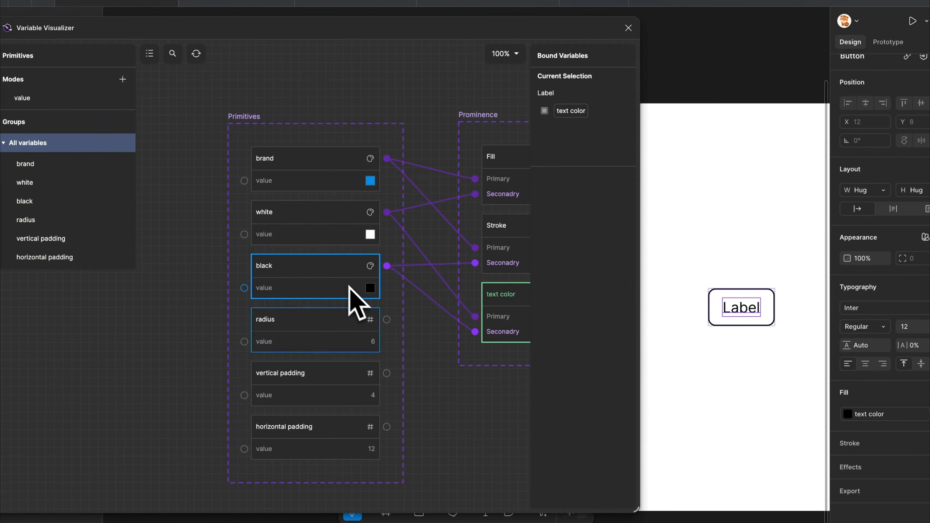
pyautogui.click(425, 367)
pyautogui.hscroll(4, 424, 366)
pyautogui.scroll(-1, 425, 366)
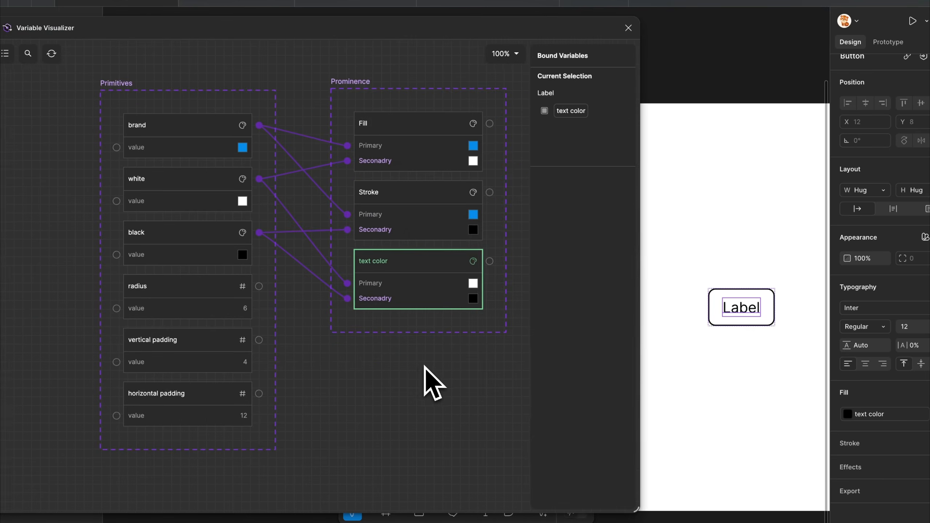
pyautogui.moveTo(425, 365); pyautogui.dragTo(415, 359)
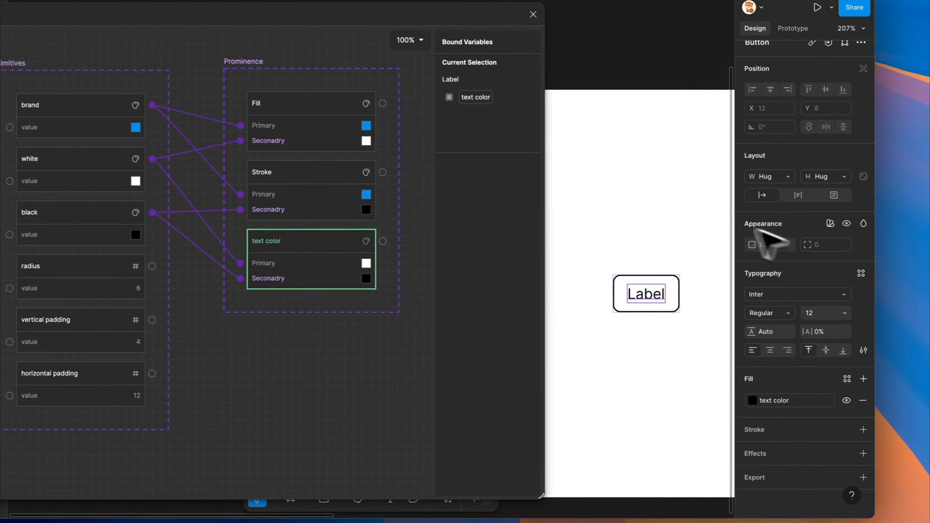
# Select the main Button component on the canvas
pyautogui.click(699, 236)
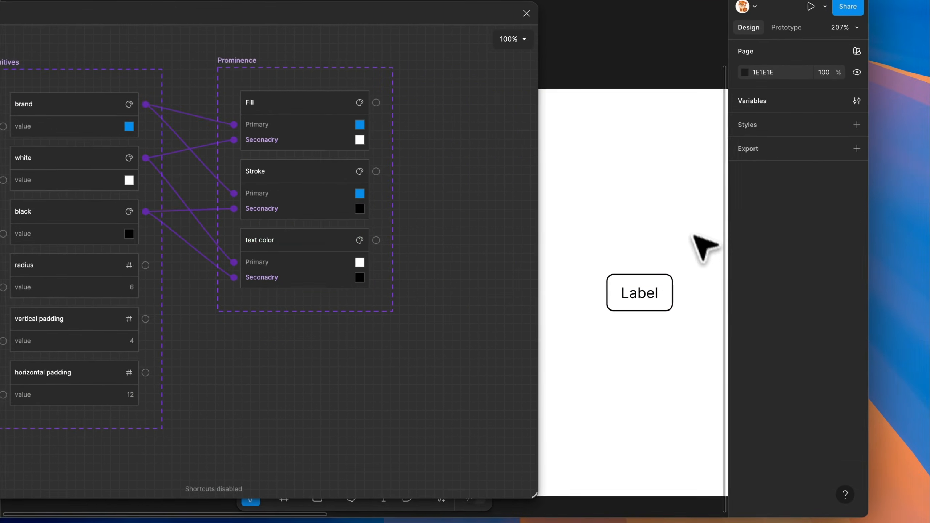
pyautogui.scroll(-5, 690, 250)
pyautogui.scroll(3, 588, 262)
pyautogui.click(586, 270)
pyautogui.moveTo(580, 251); pyautogui.dragTo(620, 226)
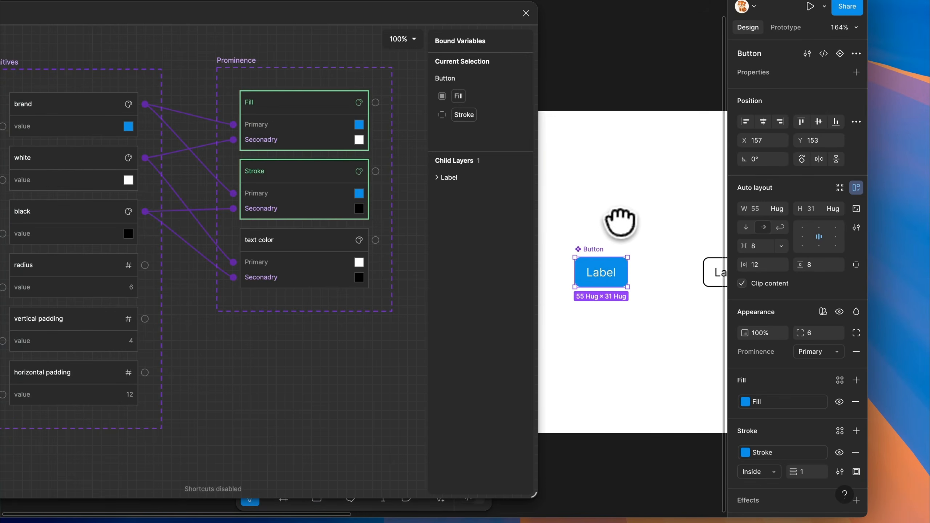
# Add a collection named Size below the Prominence collection and create a number variable in it
pyautogui.click(263, 348)
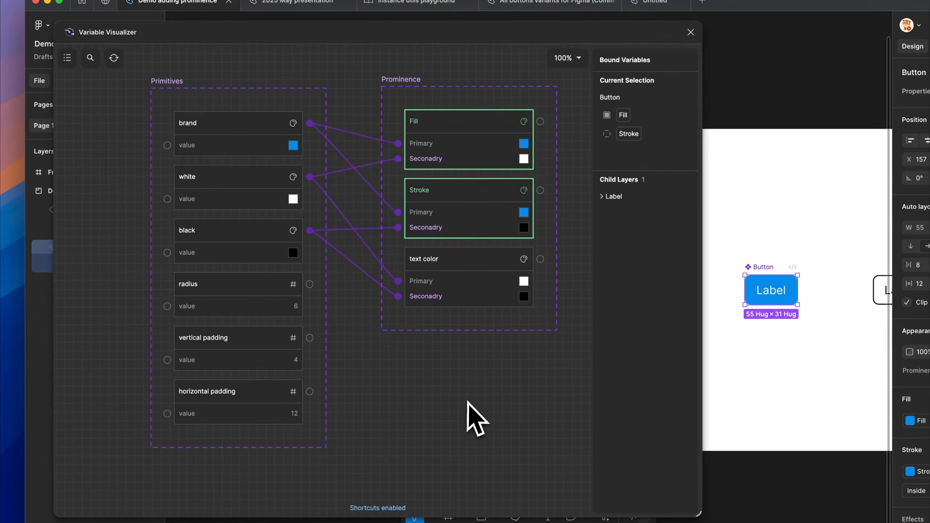
pyautogui.scroll(-3, 487, 409)
pyautogui.rightClick(462, 320)
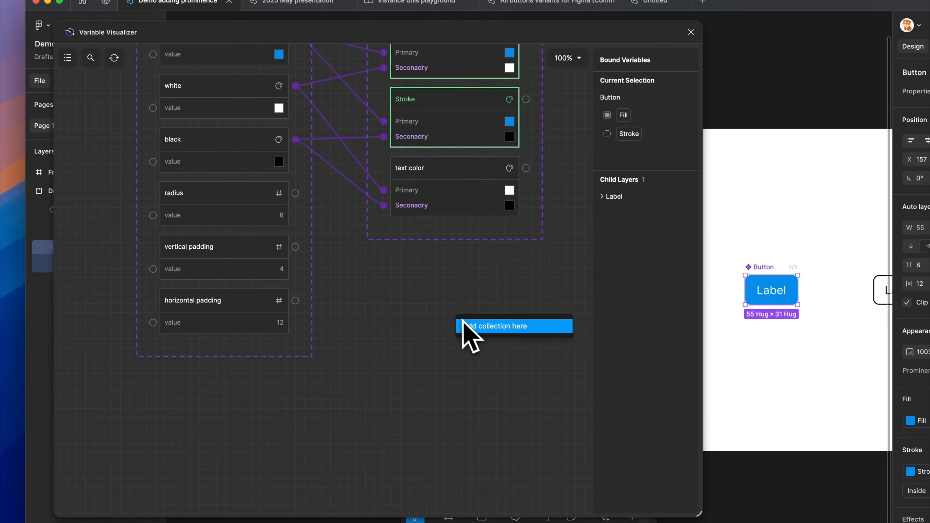
pyautogui.click(490, 325)
pyautogui.moveTo(494, 343); pyautogui.dragTo(390, 319)
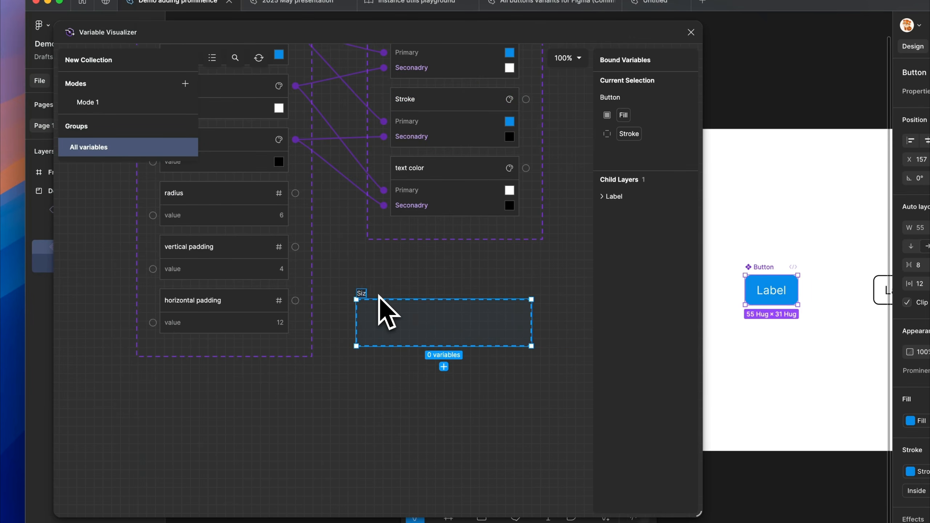
pyautogui.moveTo(407, 308); pyautogui.dragTo(418, 292)
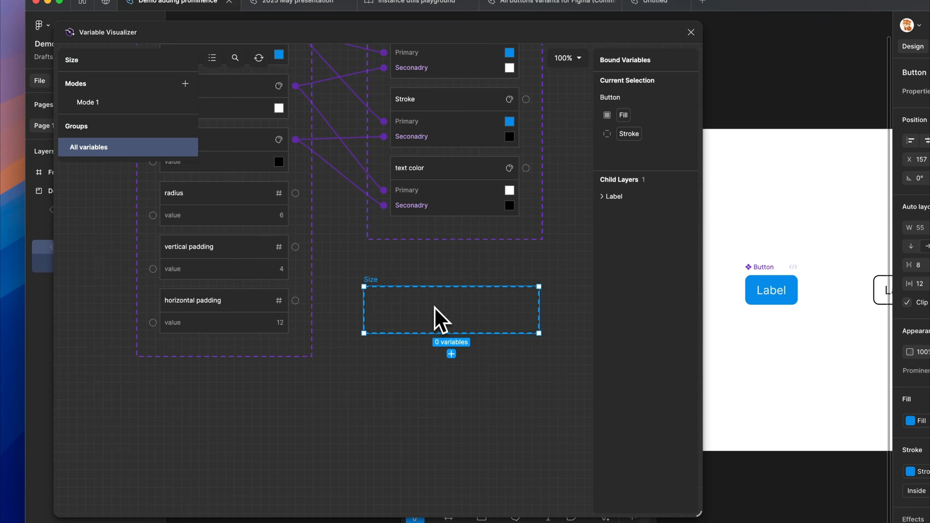
pyautogui.click(456, 350)
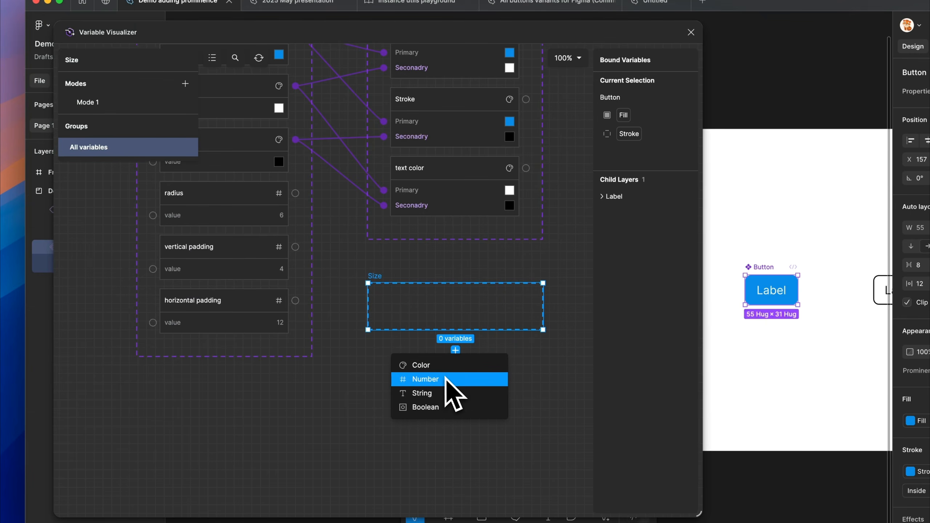
pyautogui.click(451, 394)
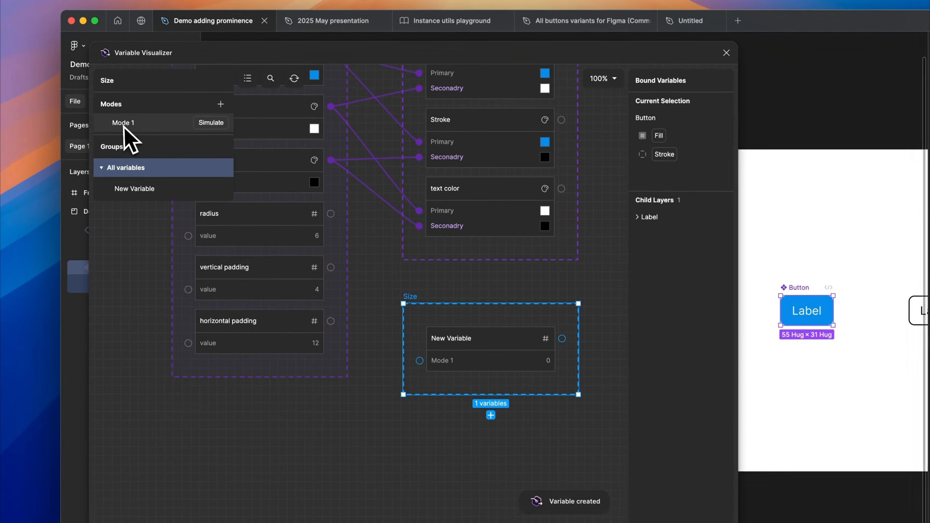
# Rename the Size collection's existing mode to S and add two more modes named M and L
pyautogui.doubleClick(86, 104)
pyautogui.write('S')
pyautogui.press('Return')
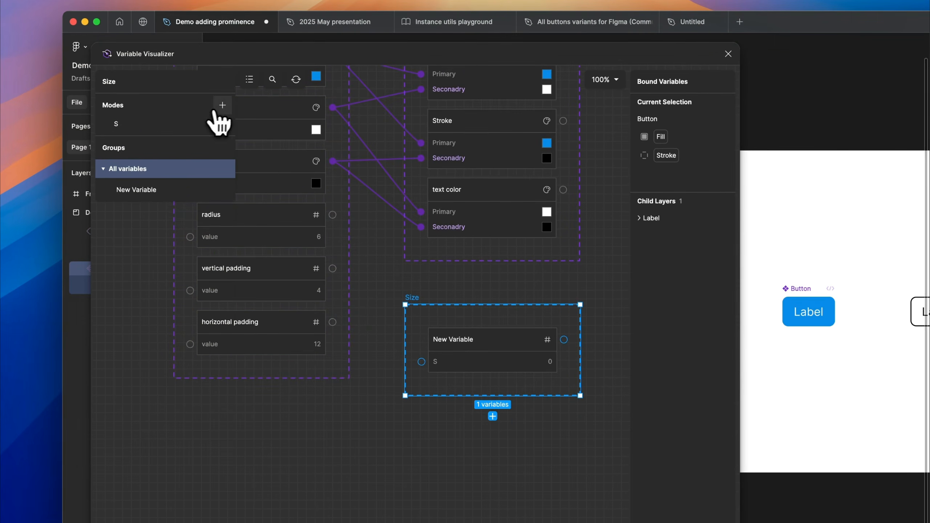
pyautogui.click(223, 104)
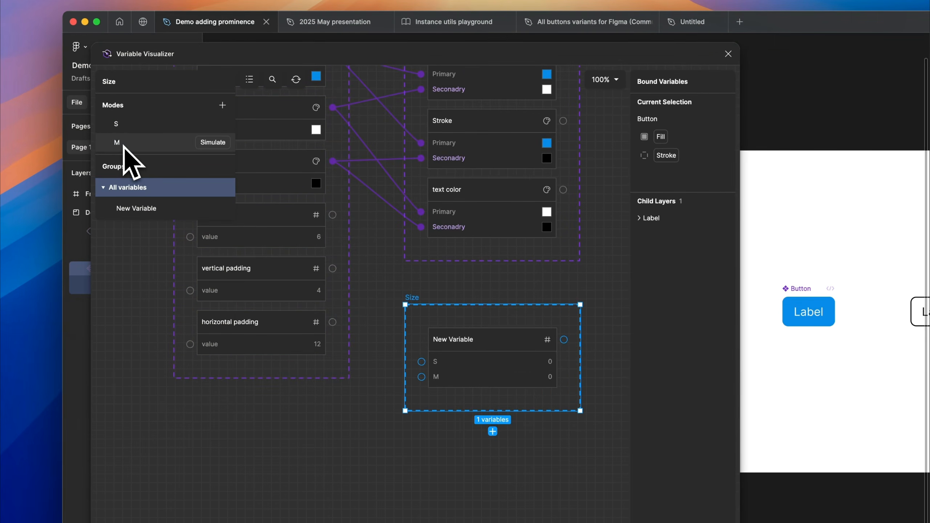
pyautogui.click(222, 105)
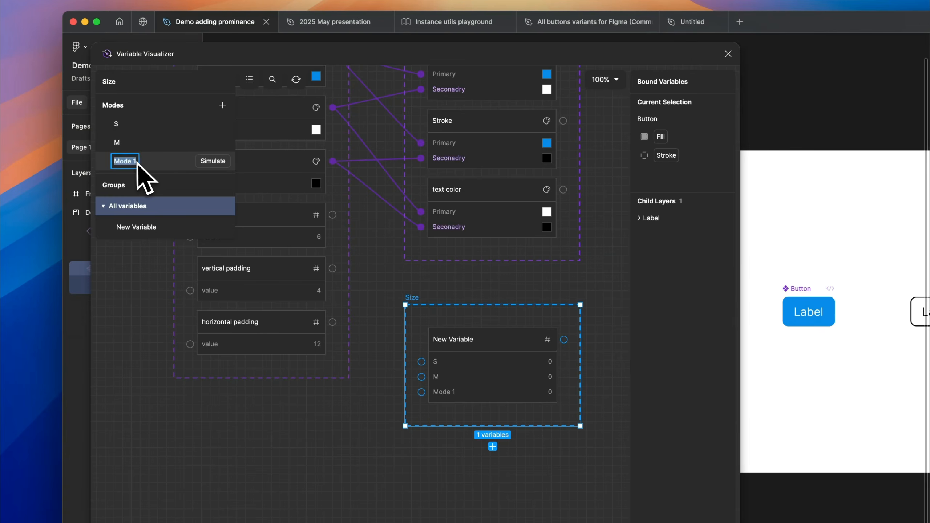
pyautogui.press('Return')
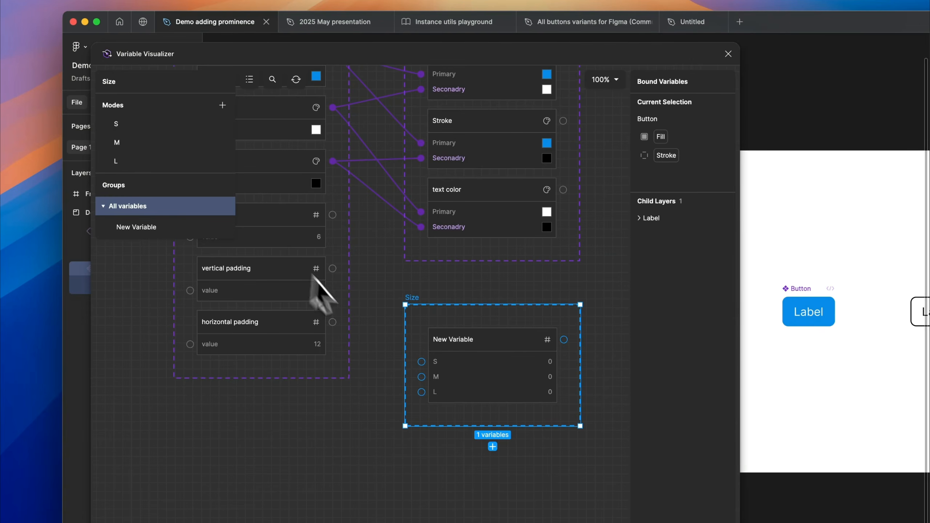
# Rename the new number variable in the Size collection to Horizontal Padding
pyautogui.doubleClick(457, 342)
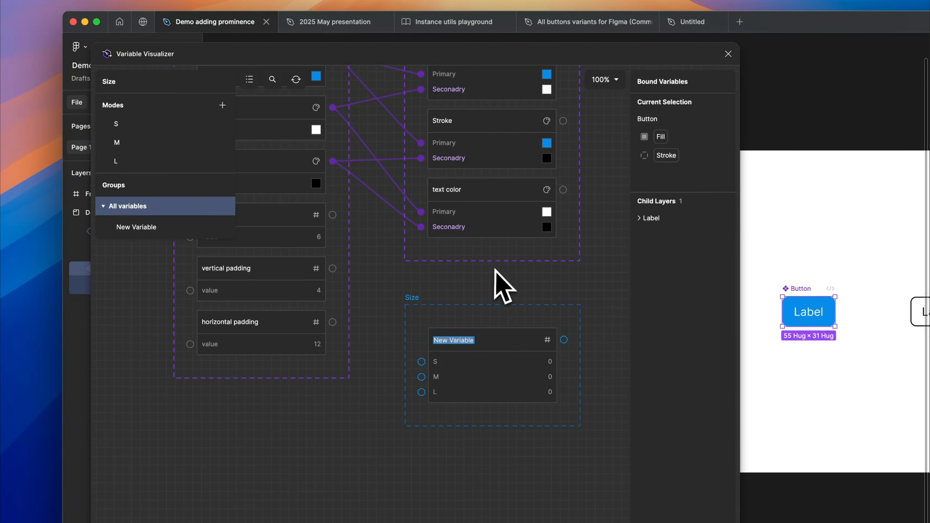
pyautogui.write('Horizontal Padding')
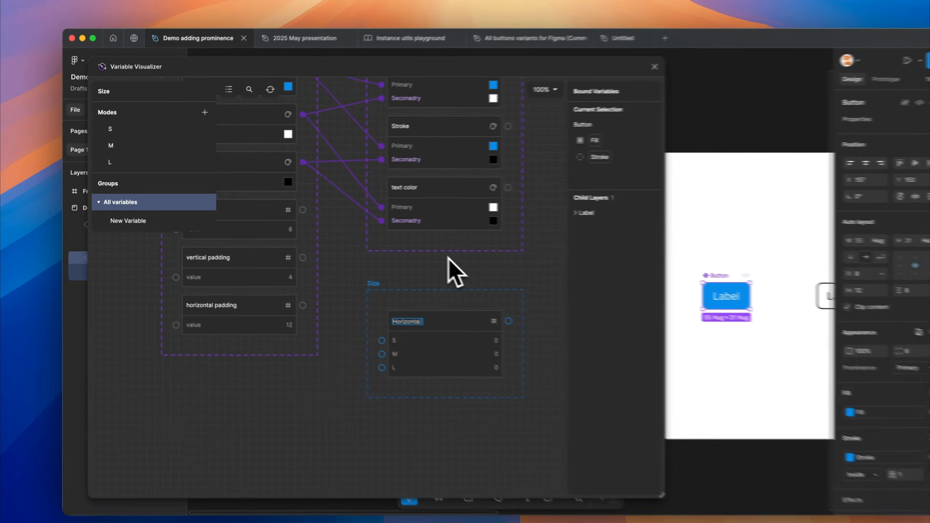
pyautogui.press('Return')
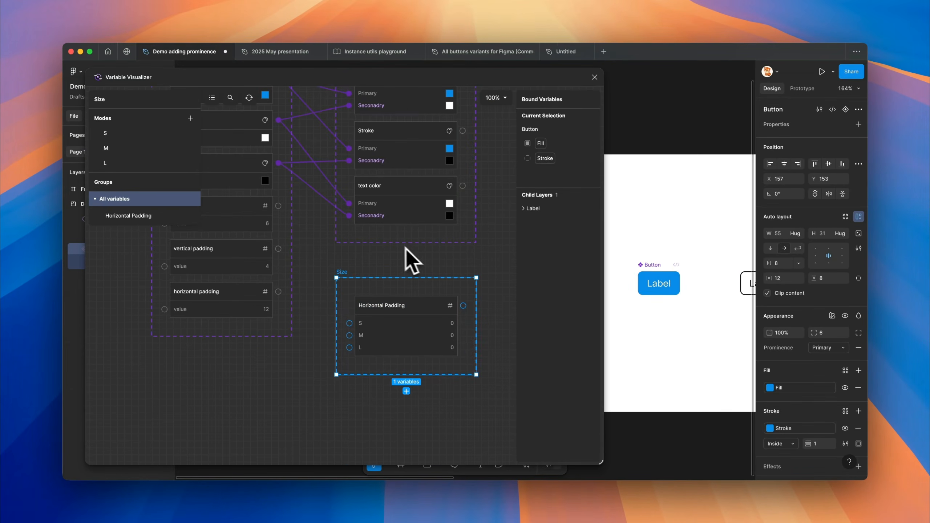
# Duplicate the Horizontal Padding variable in the Size collection and rename the copy to Vertical Padding
pyautogui.rightClick(415, 359)
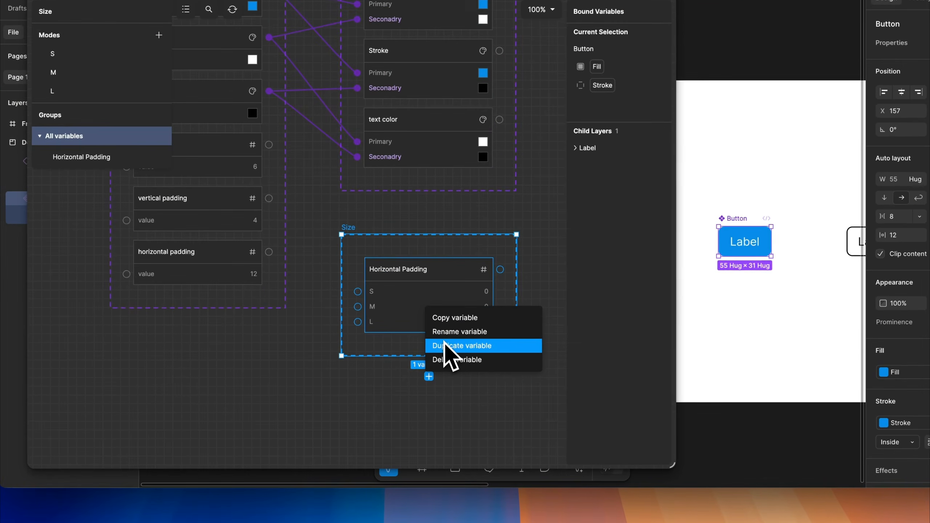
pyautogui.click(420, 367)
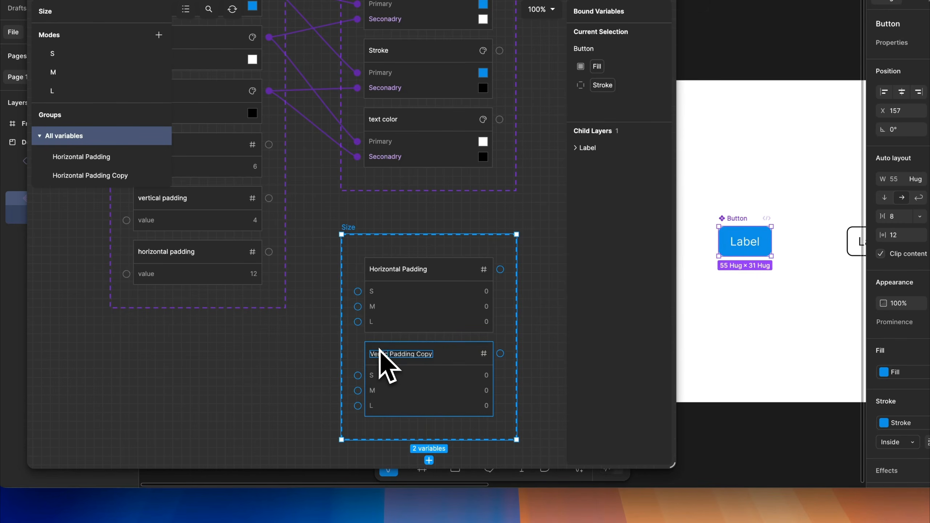
pyautogui.press('super+Right')
pyautogui.hotkey('alt', 'BackSpace')
pyautogui.press('Return')
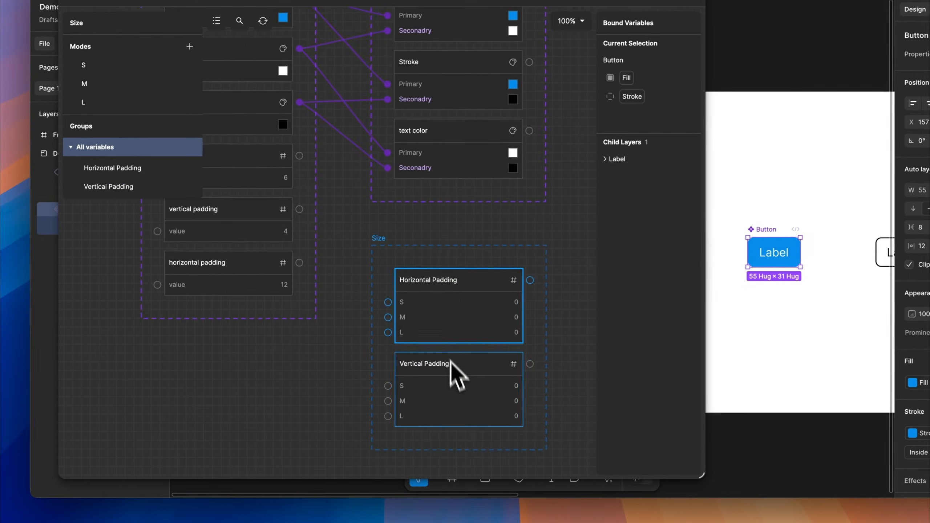
# Rename the two padding variables in the Primitives collection to horizontal padding/M and vertical padding/M
pyautogui.click(474, 232)
pyautogui.moveTo(475, 229); pyautogui.dragTo(492, 212)
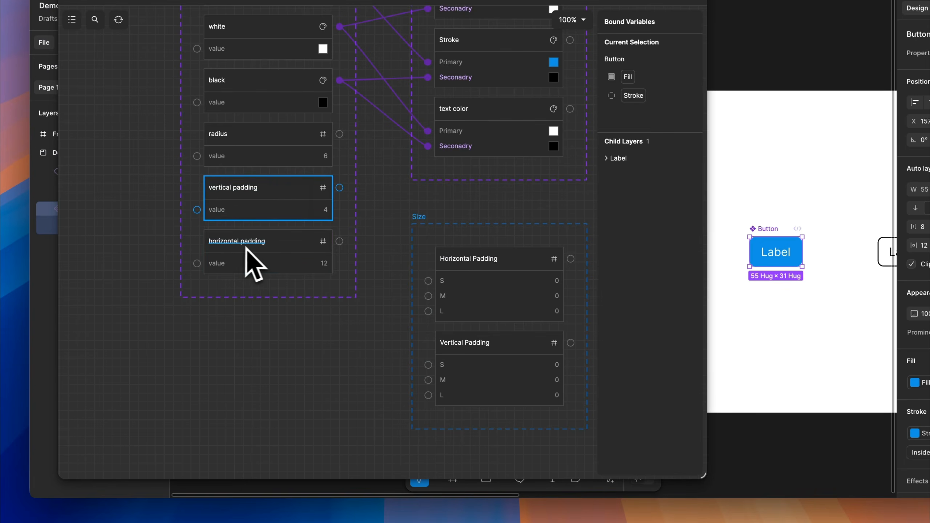
pyautogui.doubleClick(253, 243)
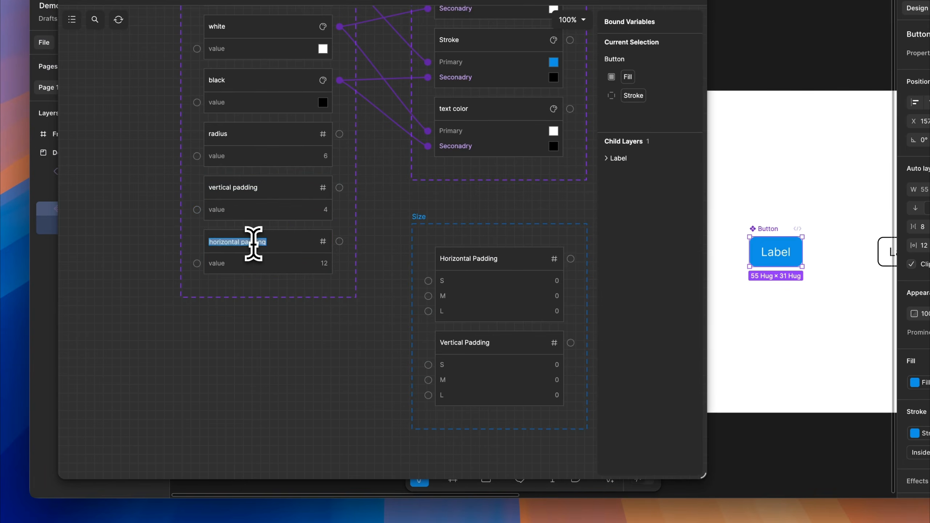
pyautogui.write('/M')
pyautogui.press('Return')
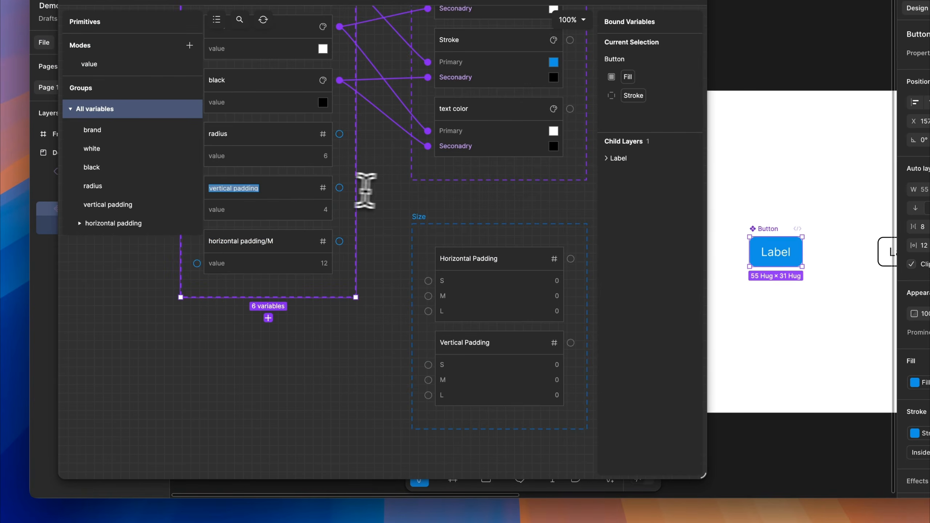
pyautogui.press('Return')
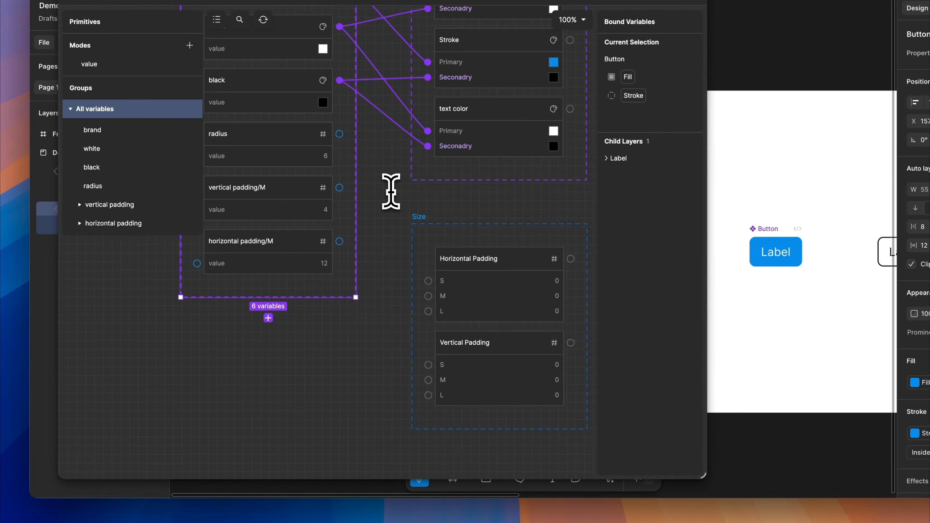
# Duplicate the vertical padding/M primitive, rename the copy to vertical padding/L, and set its value to 6
pyautogui.hscroll(-3, 406, 278)
pyautogui.rightClick(313, 216)
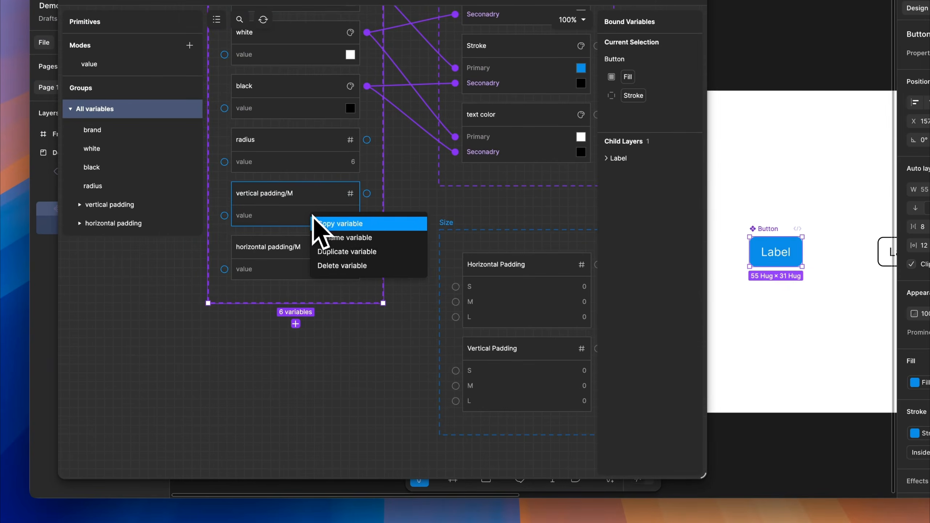
pyautogui.click(331, 252)
pyautogui.doubleClick(297, 302)
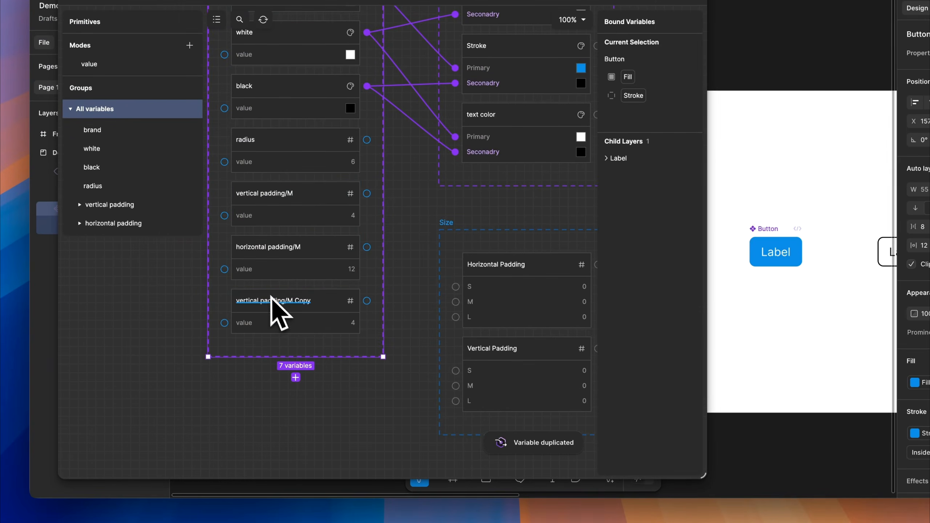
pyautogui.click(292, 302)
pyautogui.moveTo(292, 302); pyautogui.dragTo(315, 304)
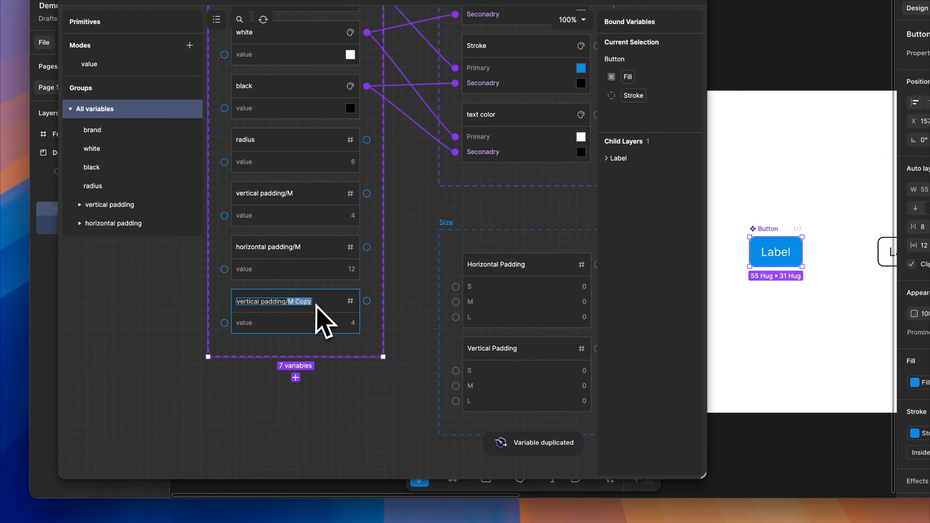
pyautogui.write('L')
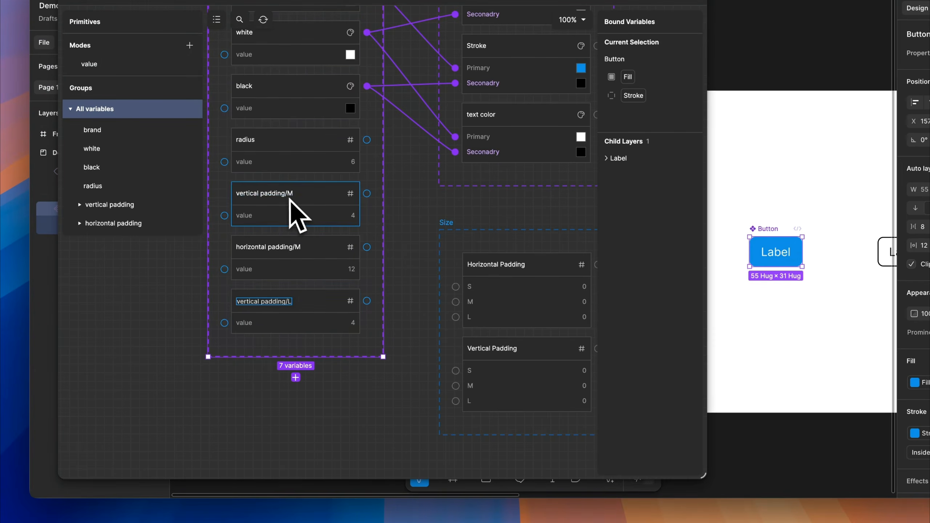
pyautogui.click(355, 323)
pyautogui.doubleClick(354, 325)
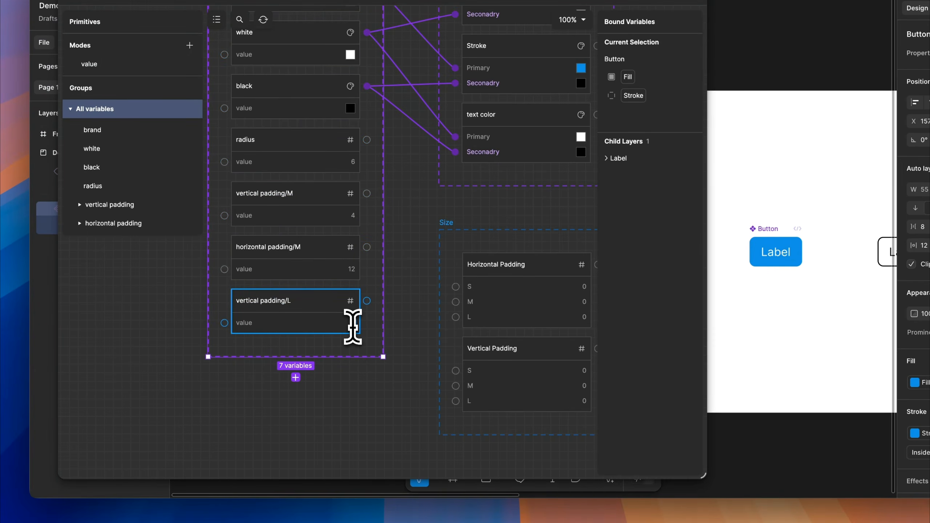
pyautogui.write('6')
pyautogui.press('Return')
# Duplicate the vertical padding/L primitive, rename the copy to vertical padding/S, and set its value to 2
pyautogui.rightClick(329, 325)
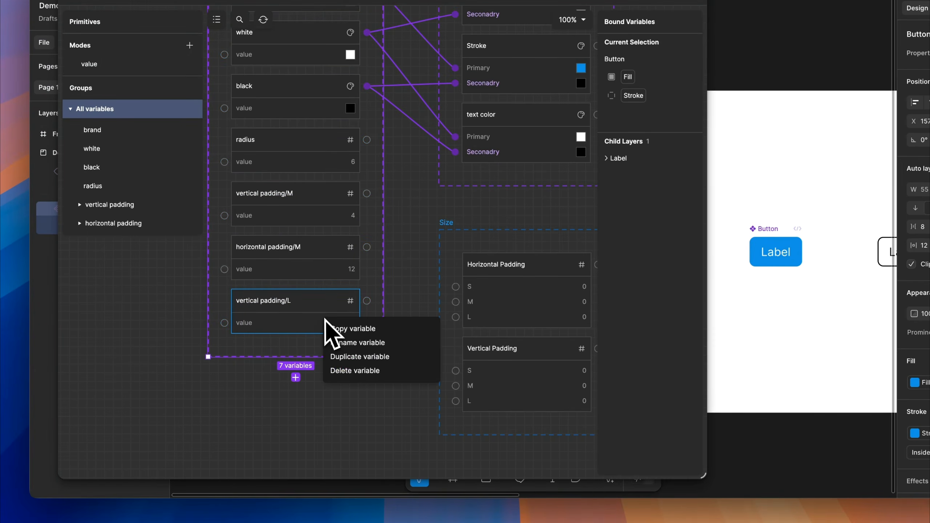
pyautogui.click(346, 346)
pyautogui.doubleClick(308, 356)
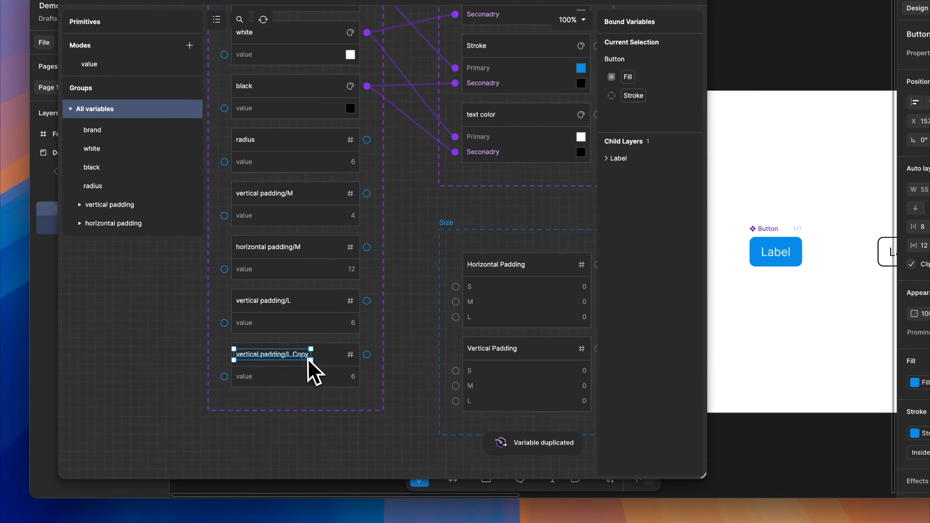
pyautogui.moveTo(287, 356); pyautogui.dragTo(336, 360)
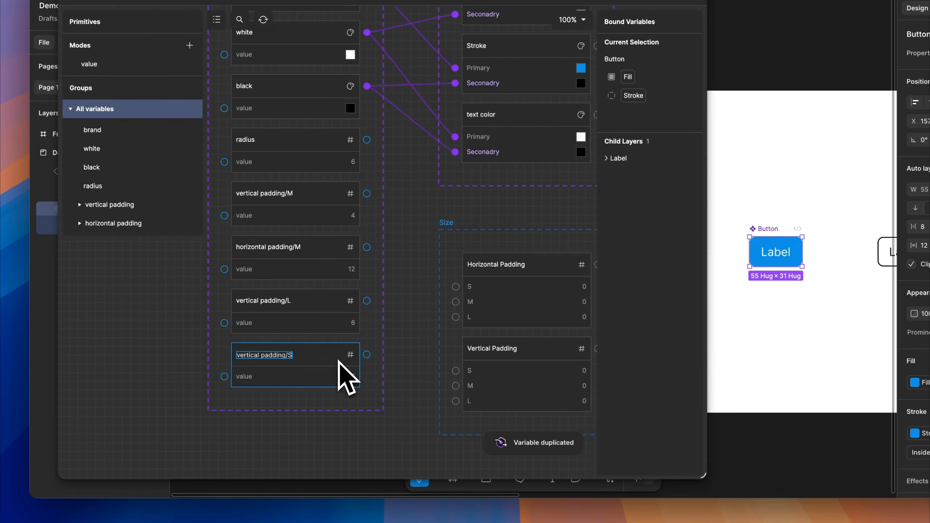
pyautogui.write('S')
pyautogui.click(353, 377)
pyautogui.doubleClick(353, 379)
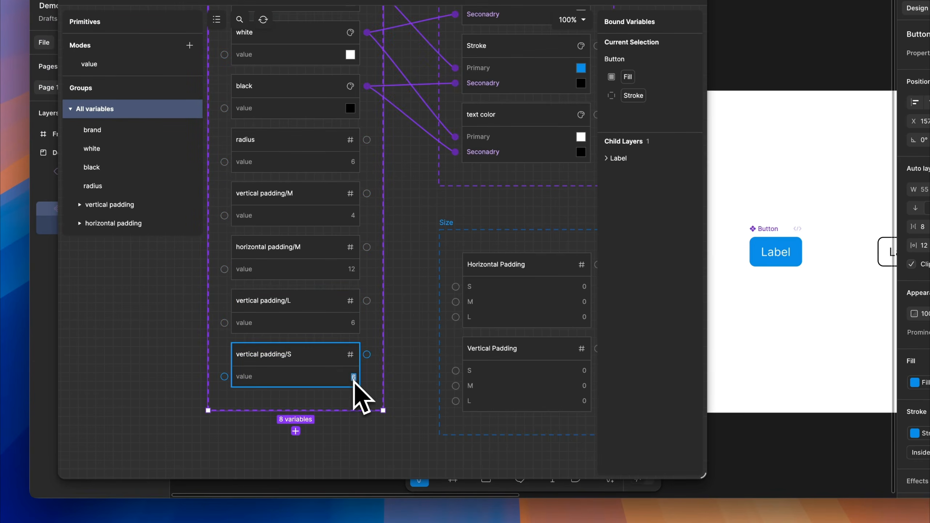
pyautogui.write('2')
pyautogui.press('Return')
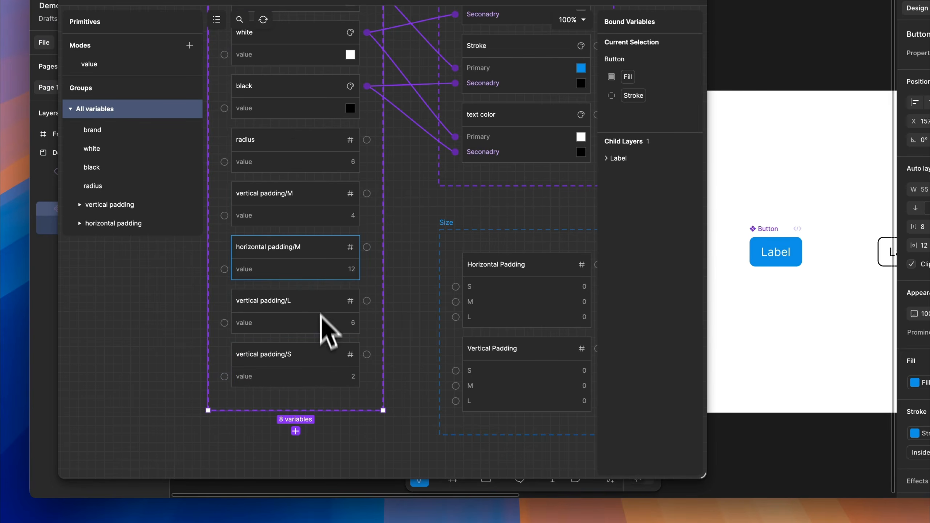
# Duplicate the horizontal padding/M primitive, rename the copy to horizontal padding/L, and set its value to 14
pyautogui.rightClick(316, 266)
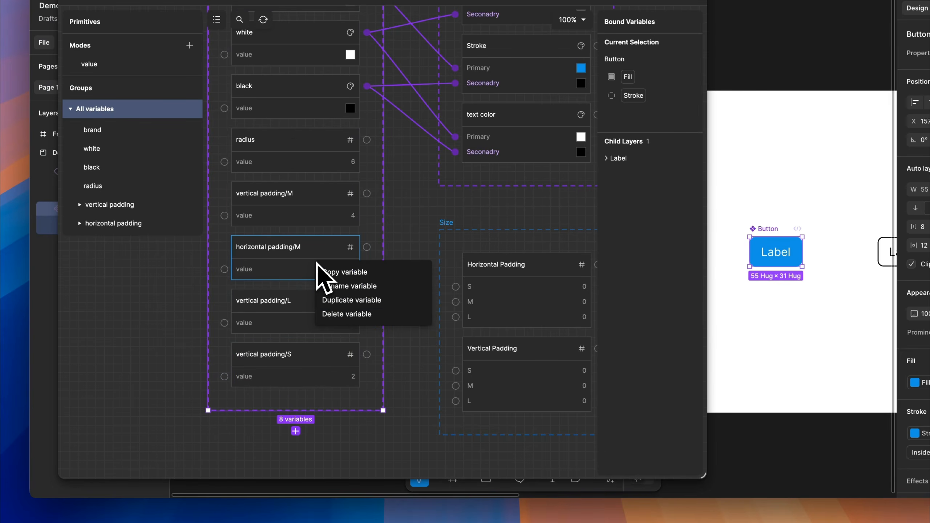
pyautogui.click(339, 301)
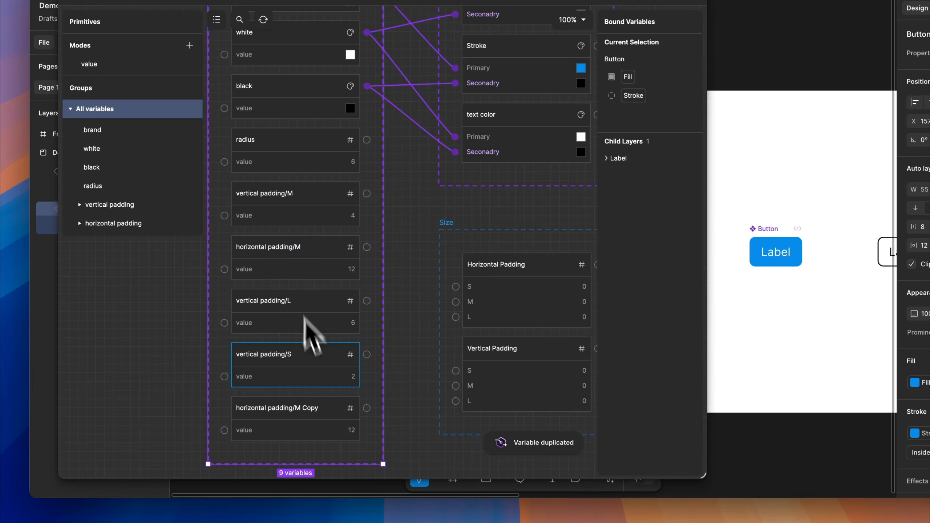
pyautogui.doubleClick(304, 408)
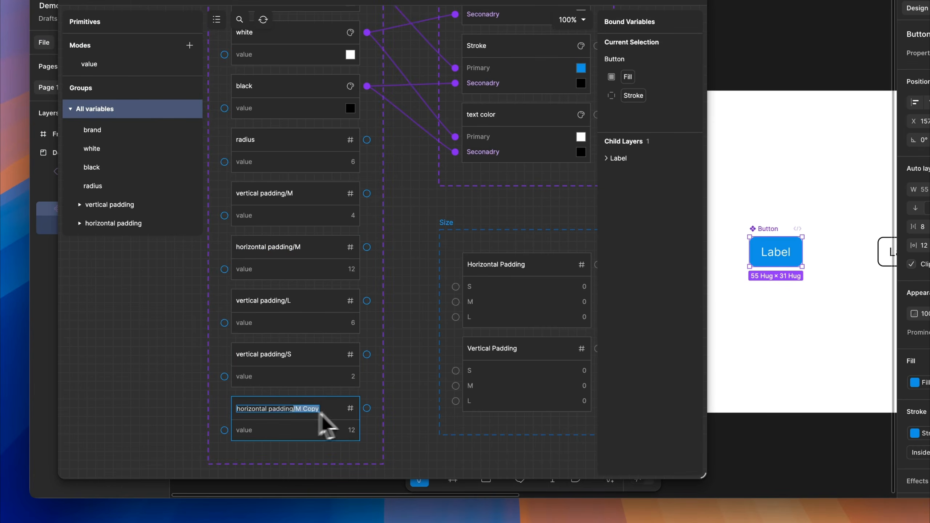
pyautogui.press('Return')
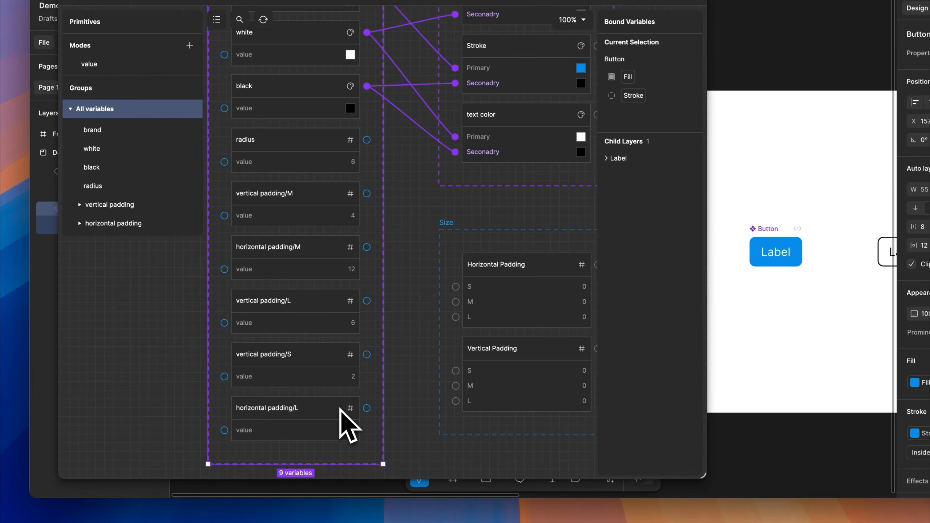
pyautogui.click(352, 422)
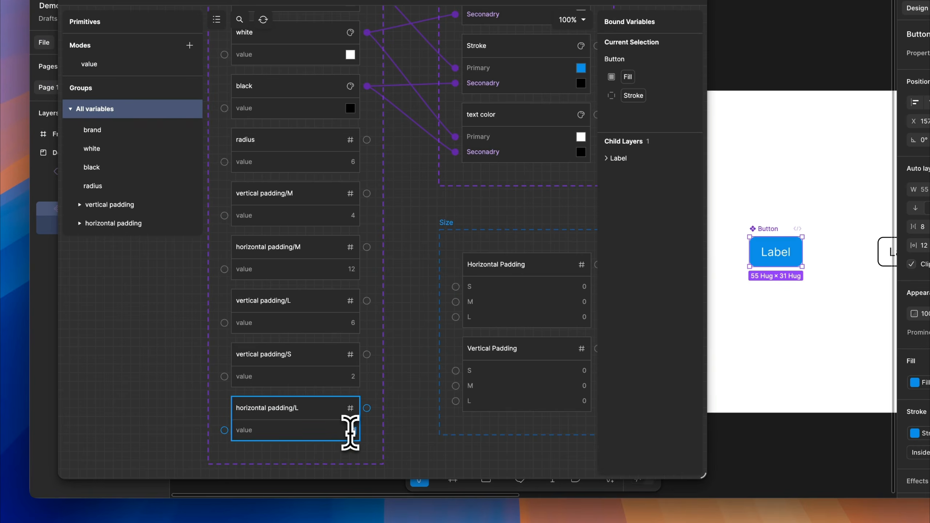
# Duplicate the horizontal padding/L primitive, rename the copy to horizontal padding/S, and set its value to 10
pyautogui.rightClick(321, 427)
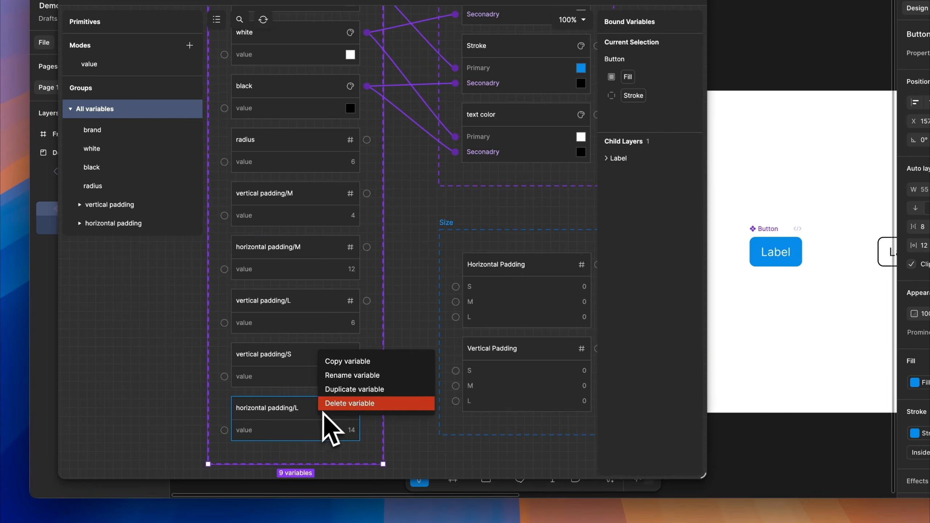
pyautogui.click(334, 402)
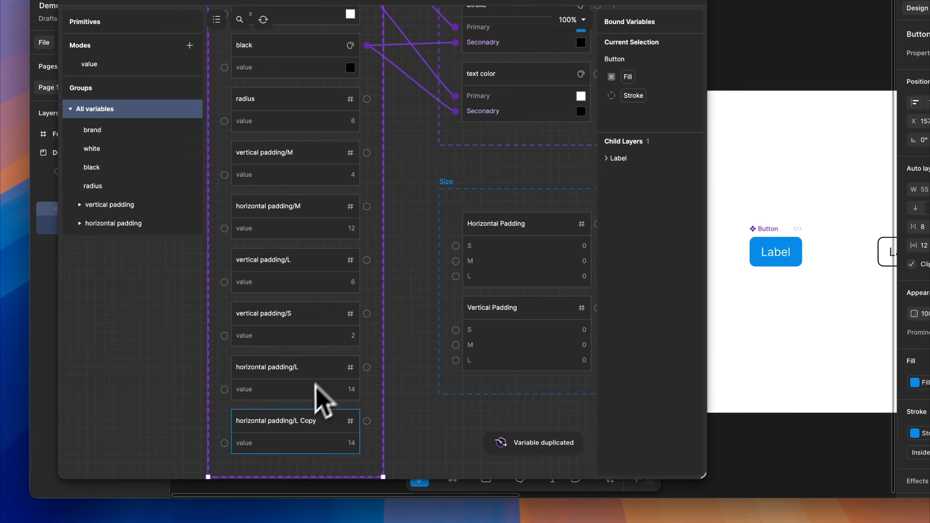
pyautogui.doubleClick(298, 421)
pyautogui.moveTo(295, 422); pyautogui.dragTo(329, 424)
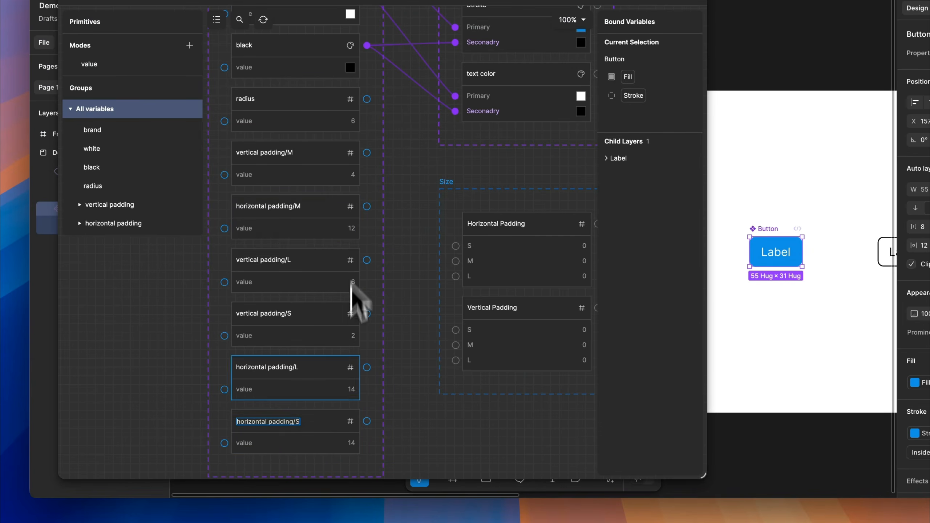
pyautogui.doubleClick(350, 442)
pyautogui.write('1')
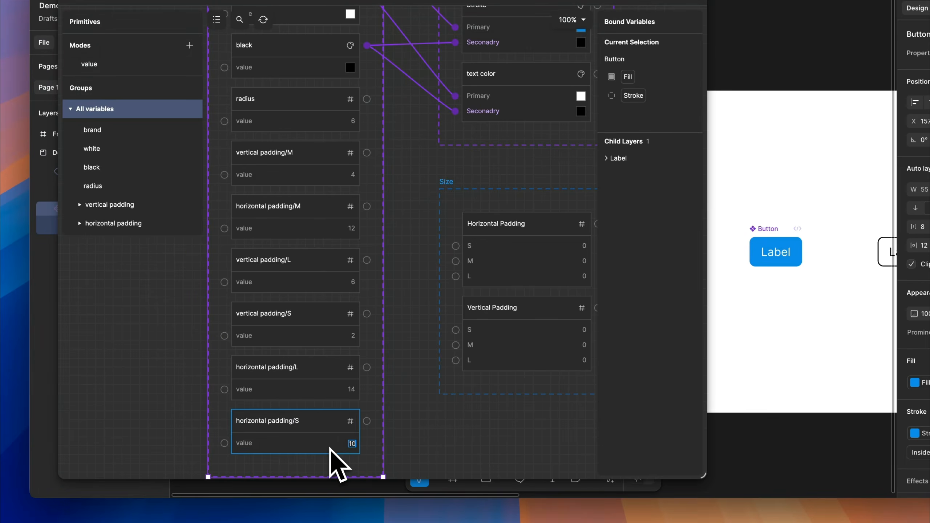
pyautogui.click(411, 433)
# Show only the vertical padding group of the Primitives collection on the variable canvas
pyautogui.moveTo(424, 419); pyautogui.dragTo(402, 413)
pyautogui.click(355, 367)
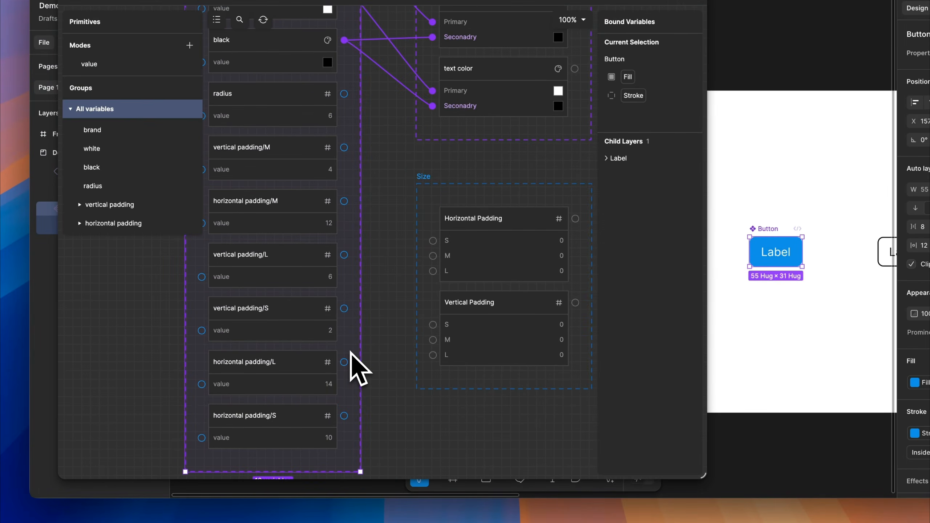
pyautogui.scroll(-5, 384, 391)
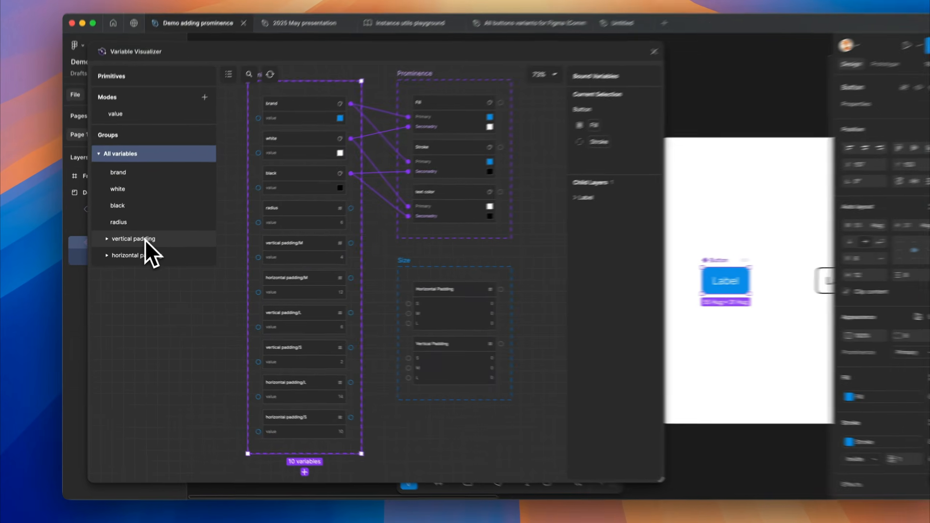
pyautogui.click(145, 246)
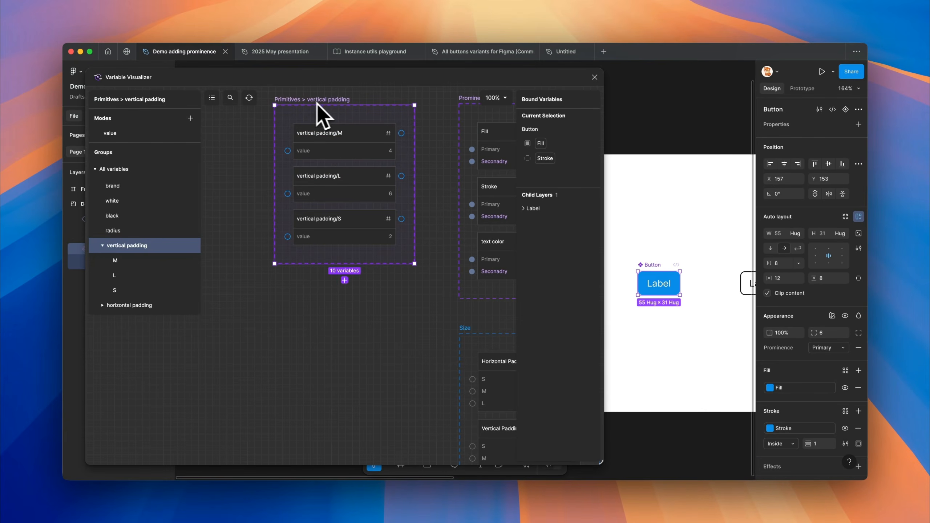
pyautogui.scroll(-5, 237, 215)
pyautogui.scroll(2, 342, 198)
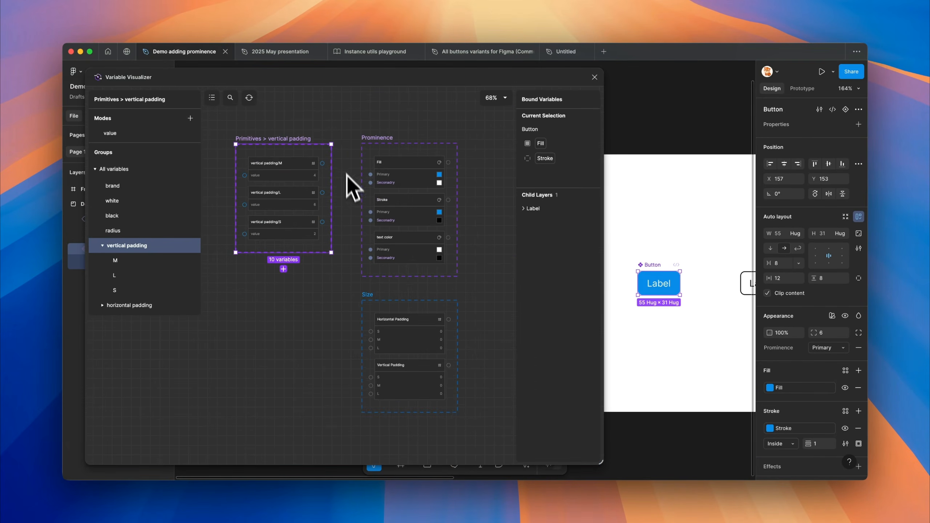
# Move the Prominence collection aside and place the Size collection next to the vertical padding primitives
pyautogui.moveTo(375, 151); pyautogui.dragTo(432, 224)
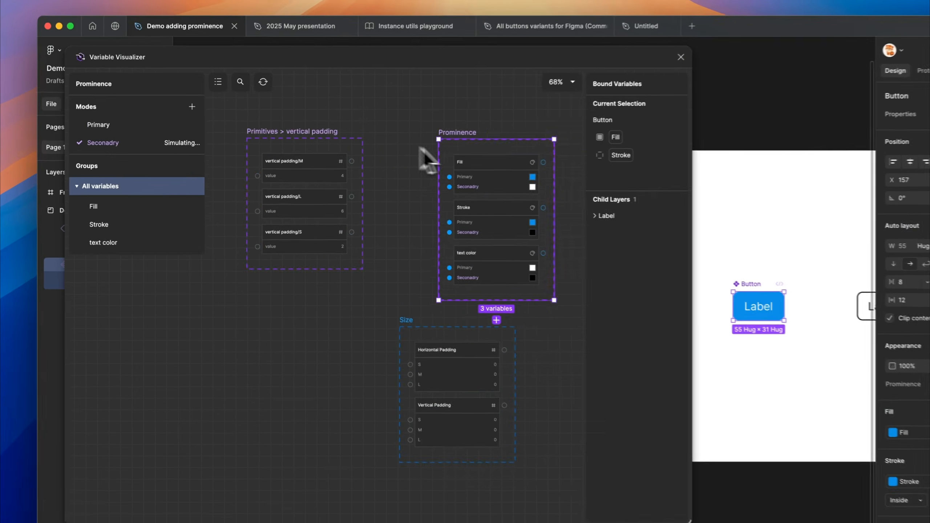
pyautogui.moveTo(497, 238); pyautogui.dragTo(536, 214)
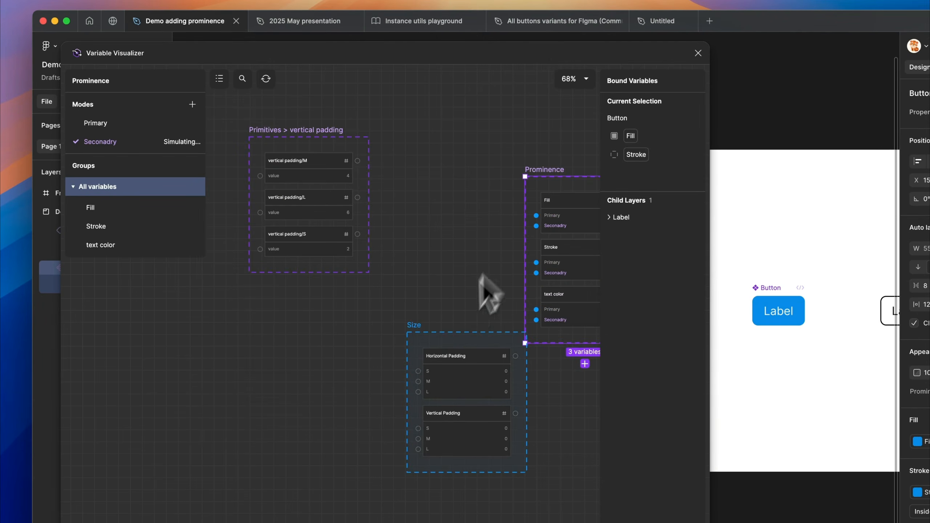
pyautogui.moveTo(437, 346); pyautogui.dragTo(415, 146)
pyautogui.scroll(5, 355, 118)
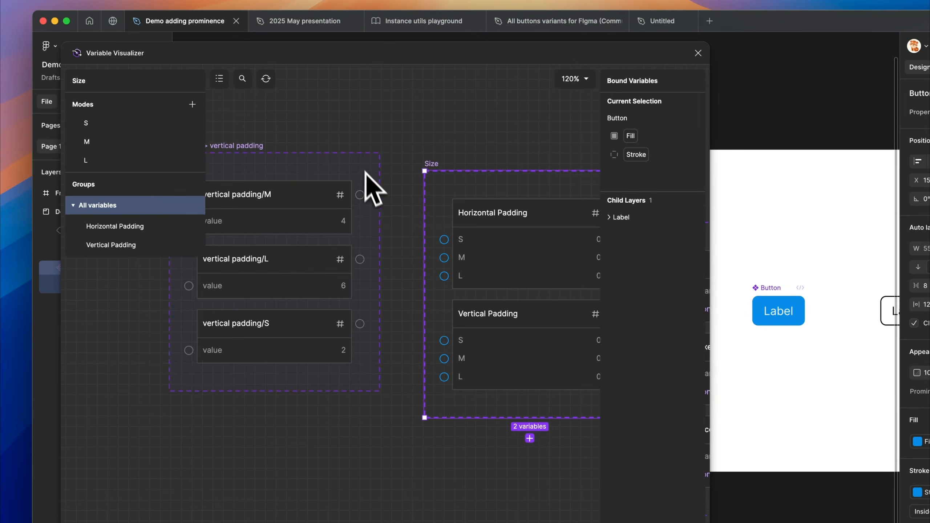
# Link the vertical padding M, L and S primitives to the matching modes of the Vertical Padding variable in Size
pyautogui.scroll(-2, 373, 198)
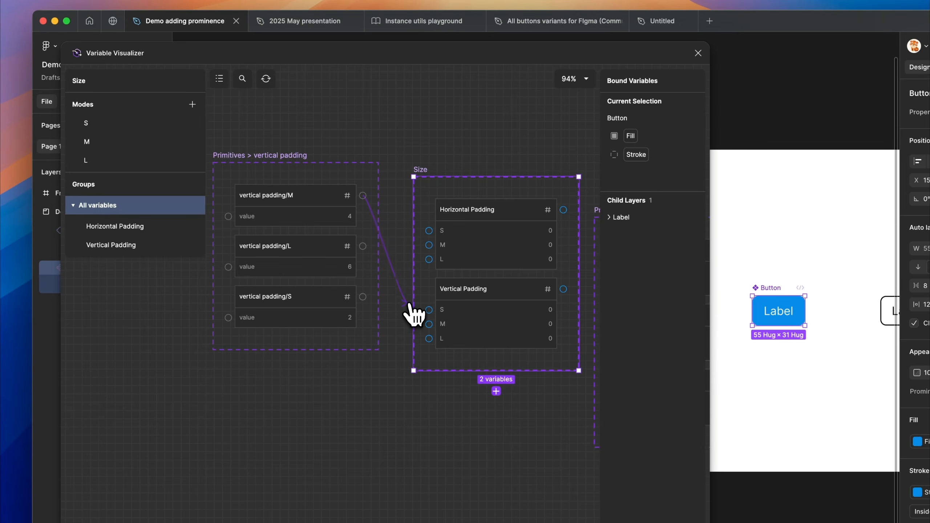
pyautogui.click(429, 324)
pyautogui.moveTo(392, 322); pyautogui.dragTo(363, 247)
pyautogui.moveTo(363, 297); pyautogui.dragTo(433, 317)
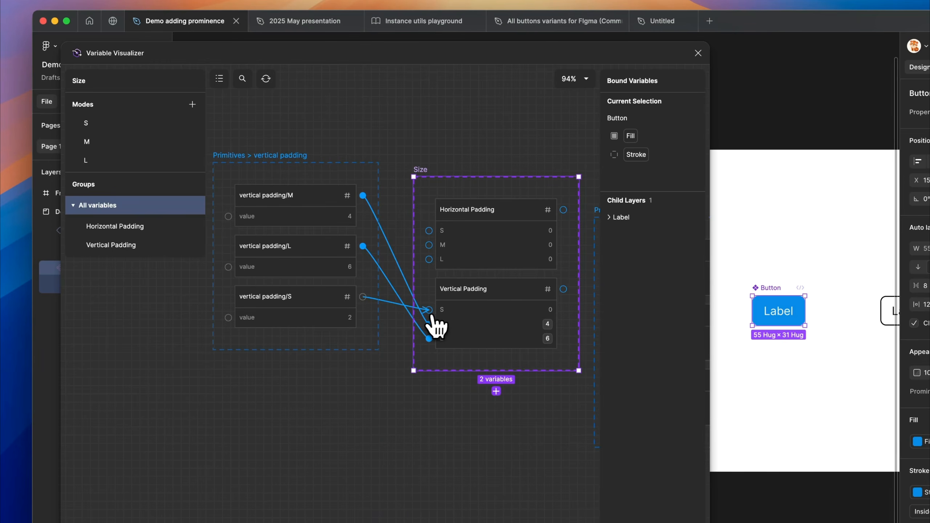
# Show the horizontal padding primitives and link S, L and M to the matching modes of the Horizontal Padding variable
pyautogui.click(358, 178)
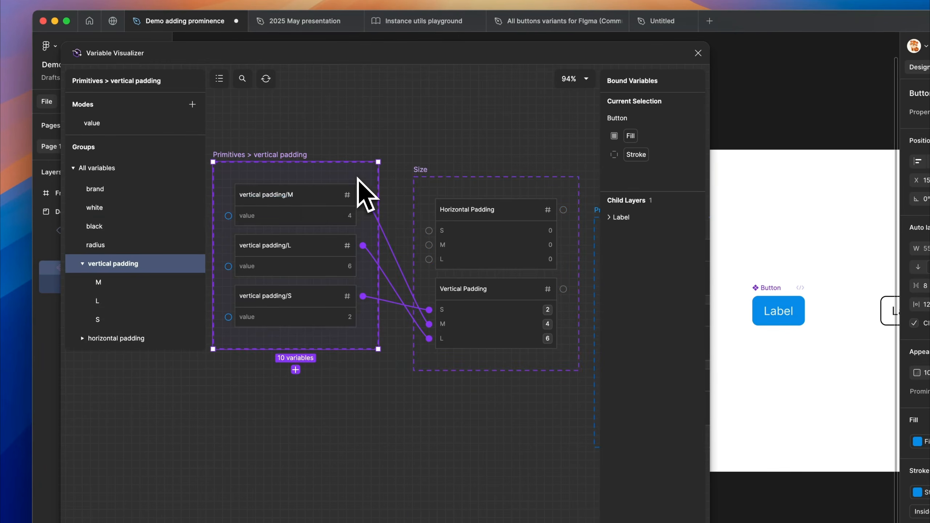
pyautogui.click(105, 337)
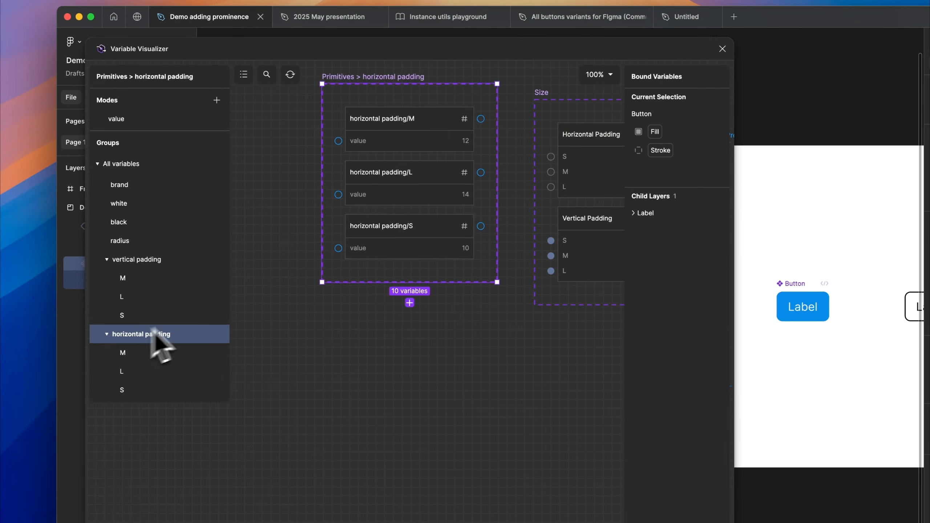
pyautogui.scroll(1, 443, 238)
pyautogui.hscroll(1, 454, 237)
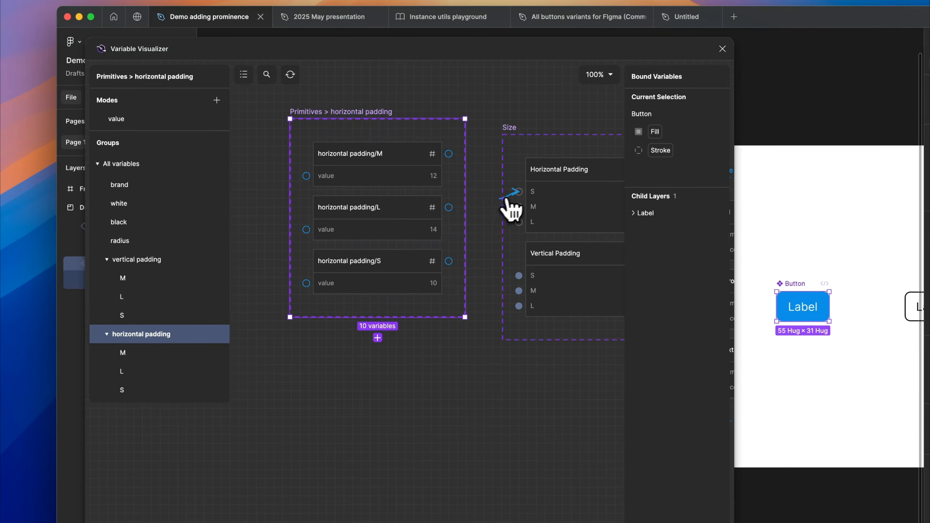
pyautogui.moveTo(479, 212); pyautogui.dragTo(449, 261)
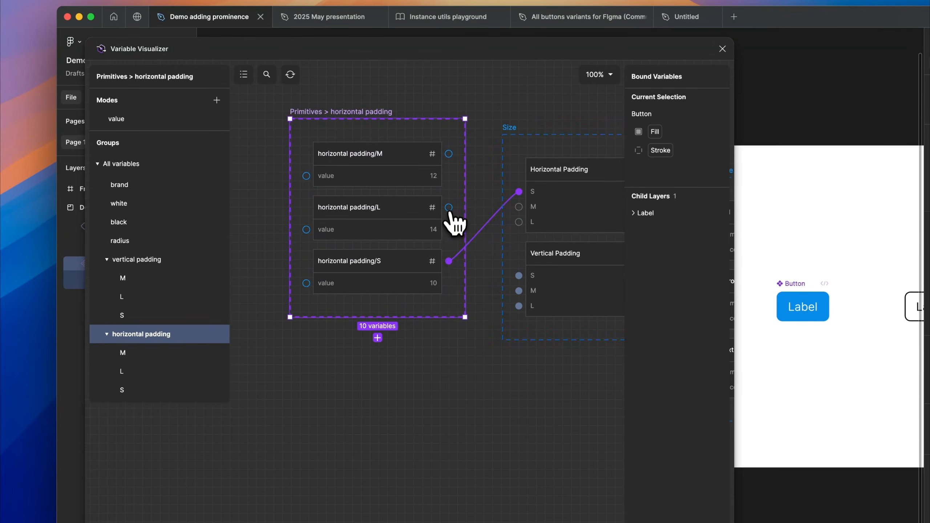
pyautogui.moveTo(519, 207); pyautogui.dragTo(449, 156)
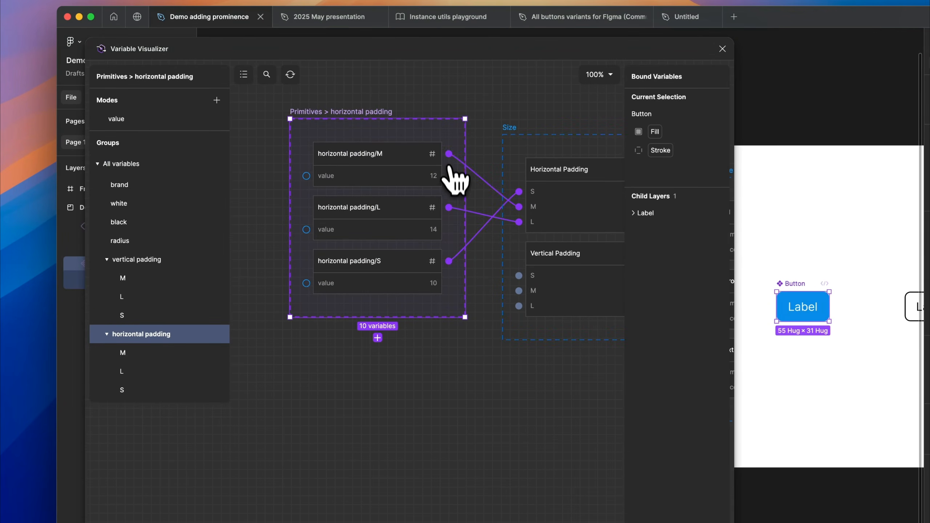
# Open the file's variables table on the Size collection and widen it to show the S, M and L modes
pyautogui.hscroll(1, 442, 274)
pyautogui.scroll(1, 442, 274)
pyautogui.hscroll(1, 441, 279)
pyautogui.scroll(1, 441, 279)
pyautogui.scroll(-1, 440, 285)
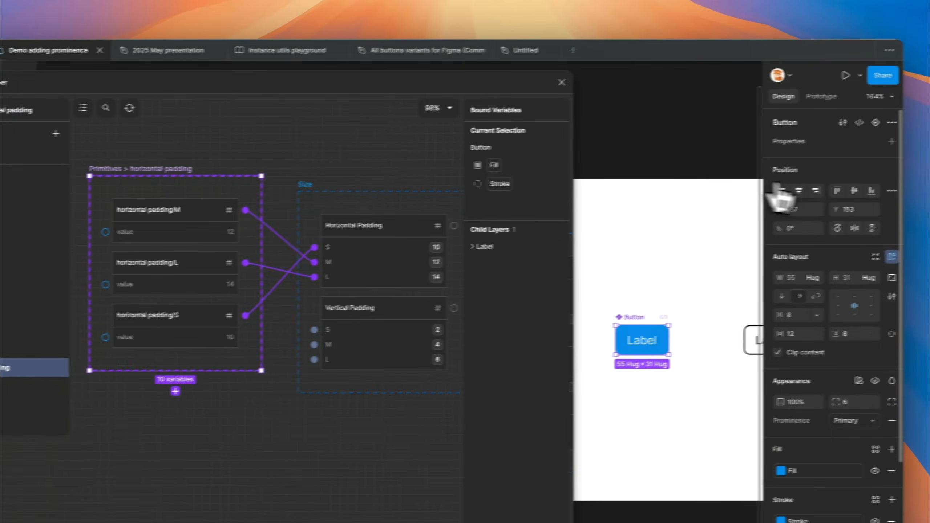
pyautogui.click(713, 136)
pyautogui.click(891, 170)
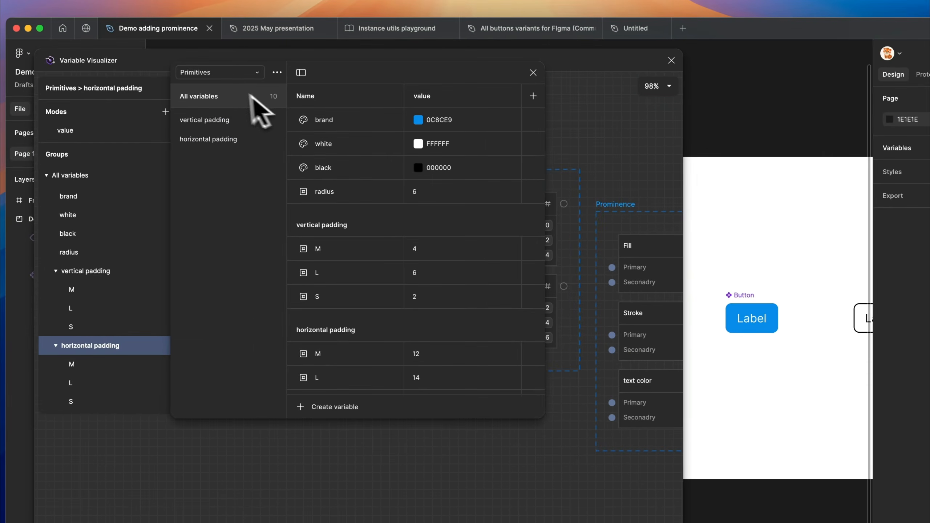
pyautogui.click(215, 75)
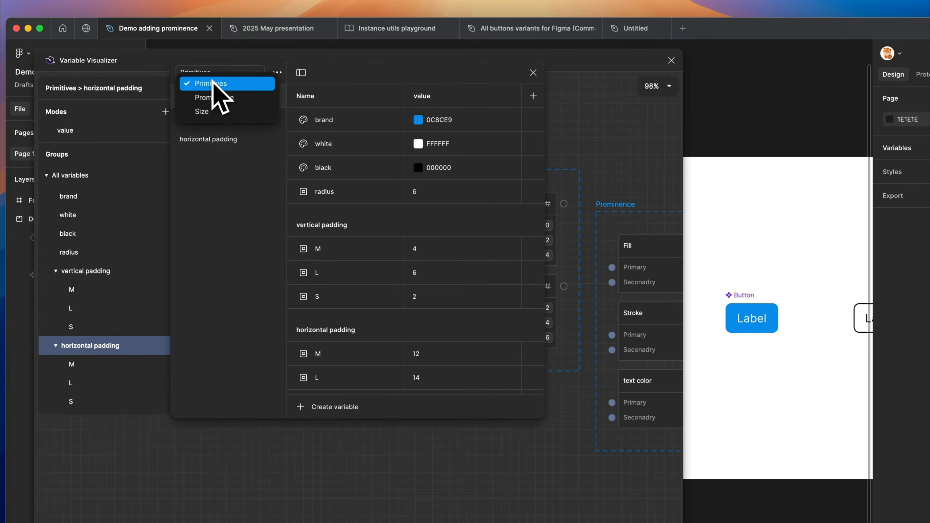
pyautogui.click(217, 115)
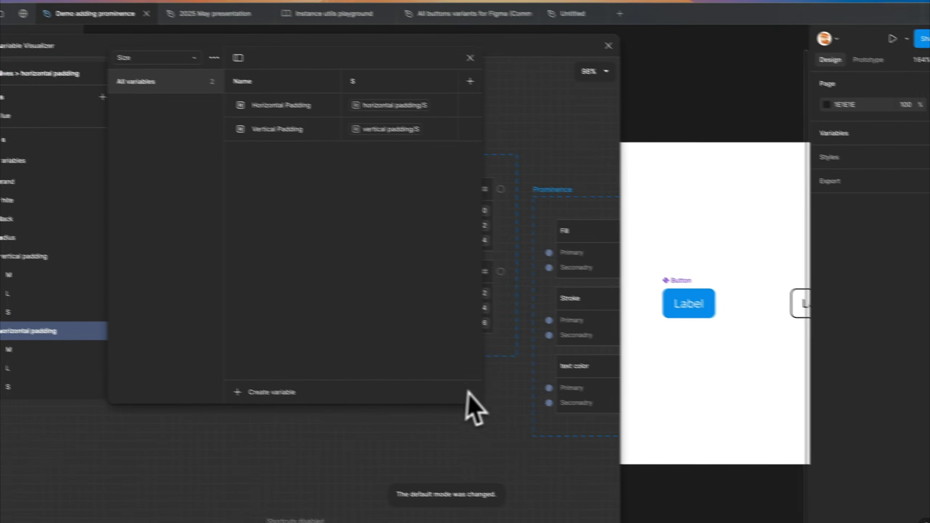
pyautogui.moveTo(450, 398); pyautogui.dragTo(745, 385)
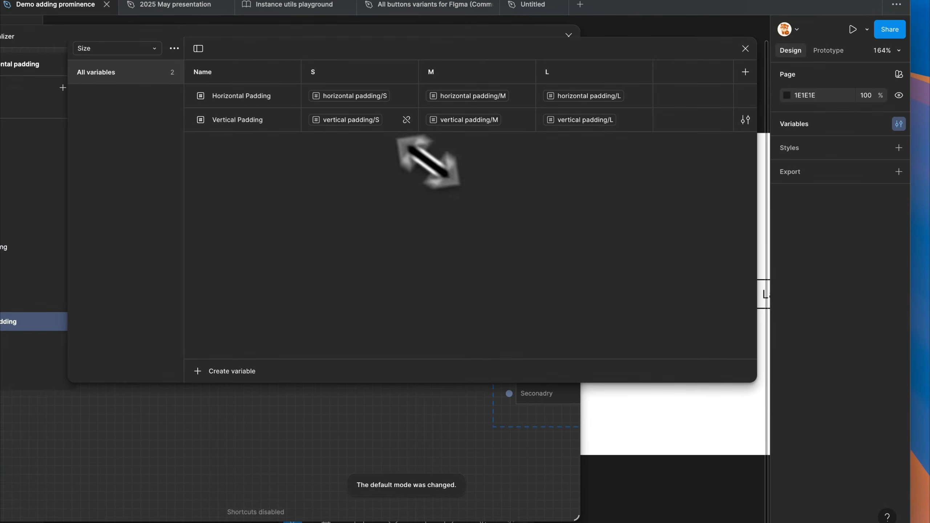
# Examine the primitives assigned to Horizontal Padding and Vertical Padding in each Size mode, and close the variables table
pyautogui.click(343, 101)
pyautogui.click(381, 143)
pyautogui.click(335, 198)
pyautogui.click(388, 161)
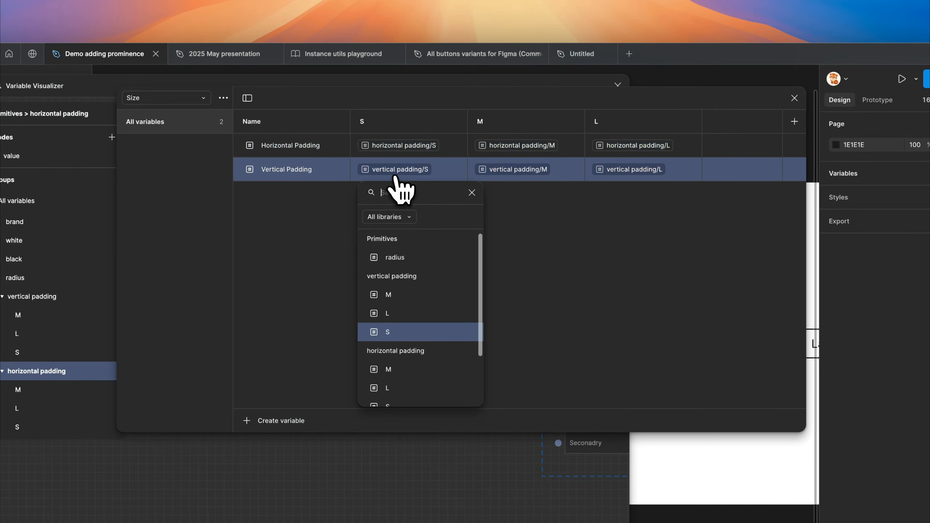
pyautogui.click(305, 222)
pyautogui.click(292, 146)
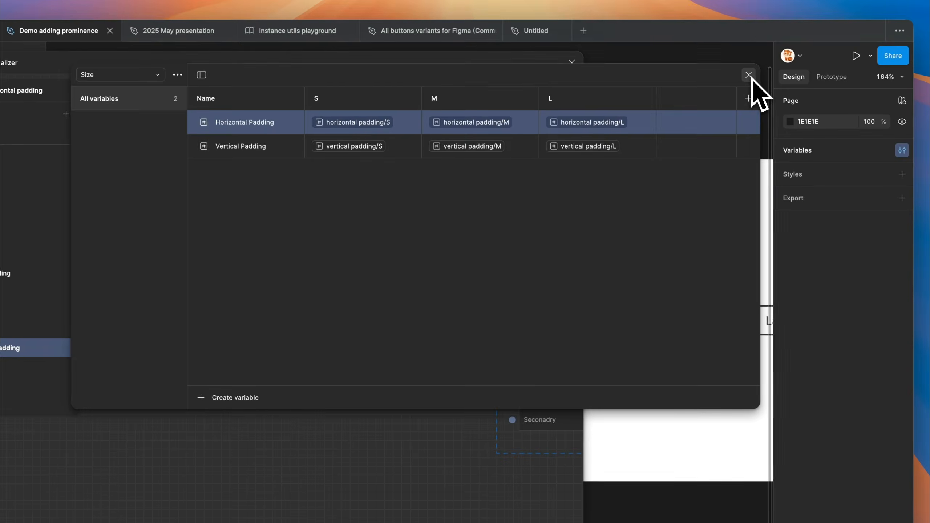
pyautogui.click(794, 98)
# Reposition the Size collection below the Prominence collection on the variable canvas
pyautogui.moveTo(404, 189); pyautogui.dragTo(388, 354)
pyautogui.scroll(-5, 390, 356)
pyautogui.moveTo(322, 217); pyautogui.dragTo(475, 373)
pyautogui.moveTo(495, 339); pyautogui.dragTo(292, 239)
pyautogui.moveTo(337, 214); pyautogui.dragTo(312, 211)
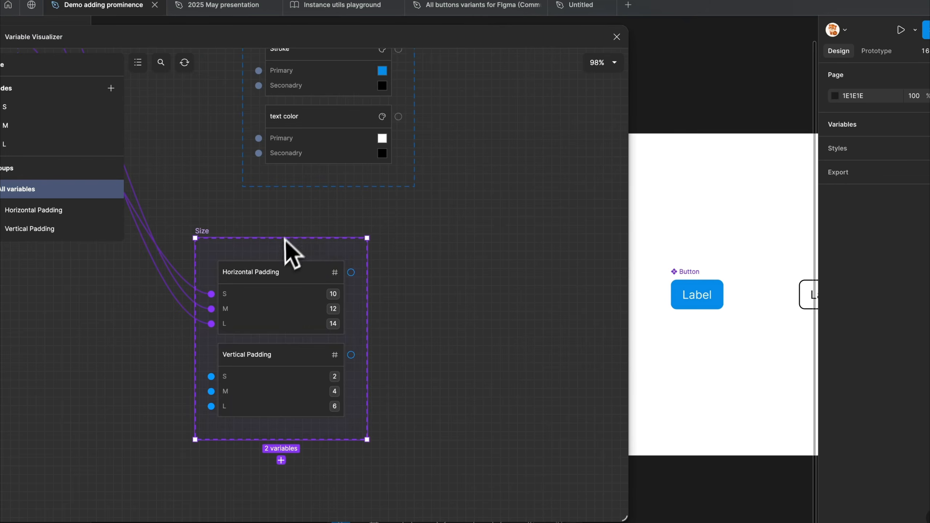
pyautogui.moveTo(280, 250); pyautogui.dragTo(320, 242)
# Select the blue Button component and move its property node beside the Size collection
pyautogui.click(681, 287)
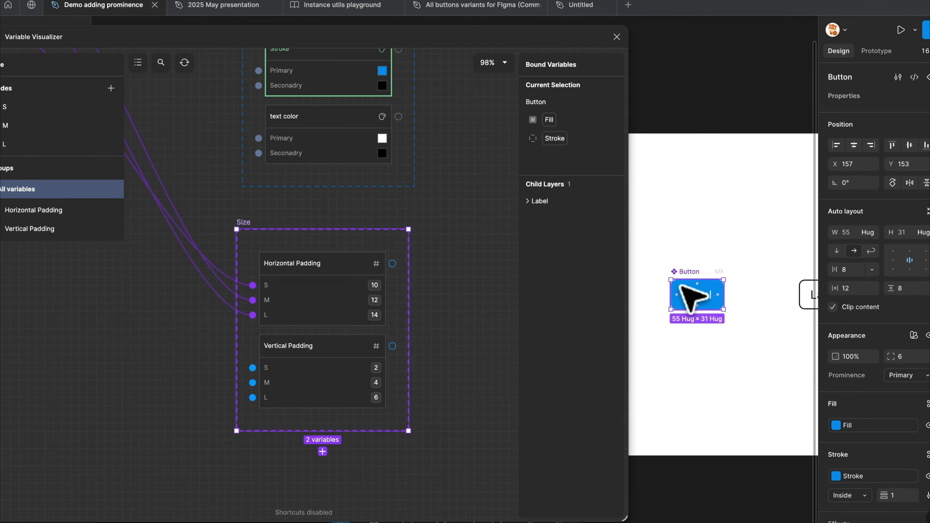
pyautogui.hscroll(2, 317, 276)
pyautogui.moveTo(541, 103); pyautogui.dragTo(419, 228)
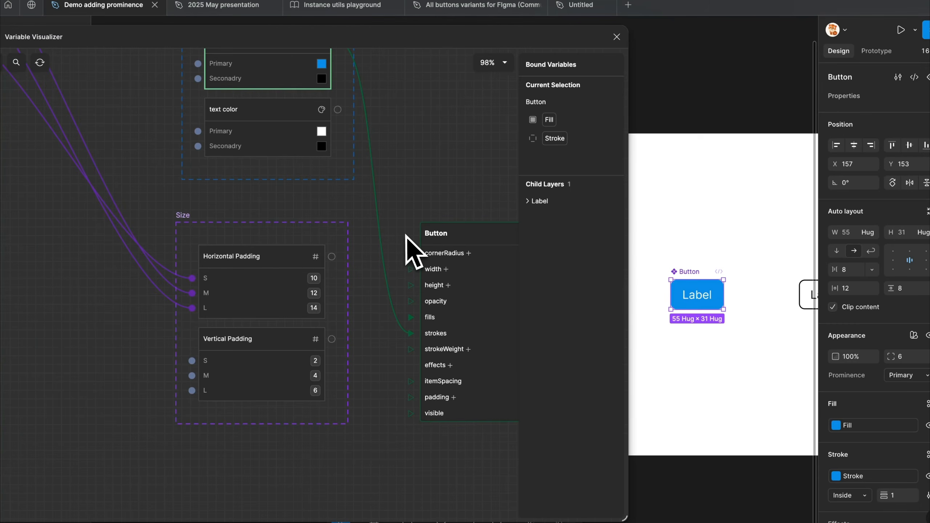
pyautogui.hscroll(2, 421, 231)
pyautogui.scroll(-1, 421, 231)
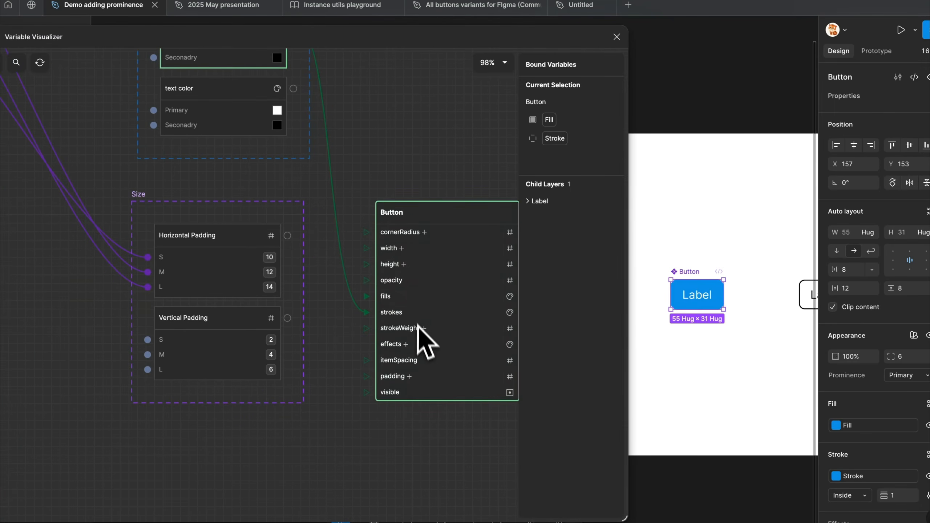
# Expand the Button node's padding properties and bind the Horizontal Padding variable to paddingHorizontal
pyautogui.click(409, 377)
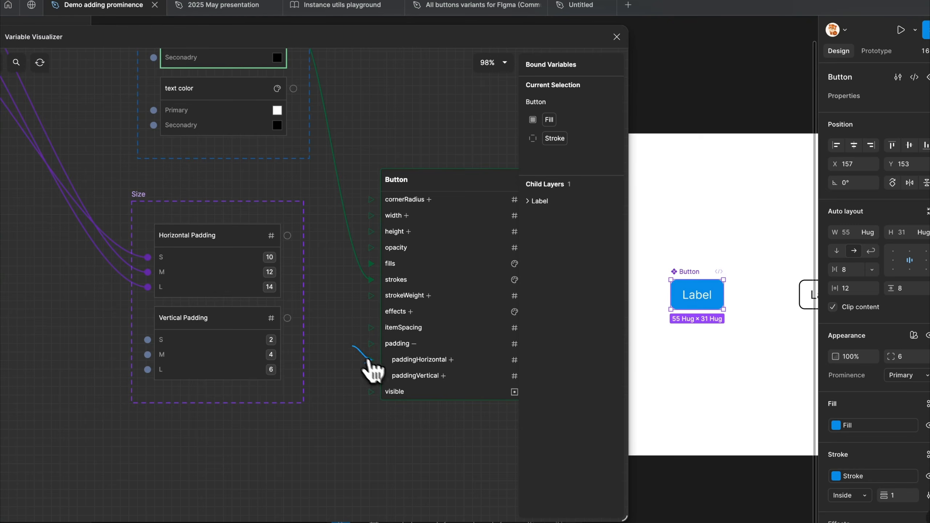
pyautogui.moveTo(334, 290); pyautogui.dragTo(288, 235)
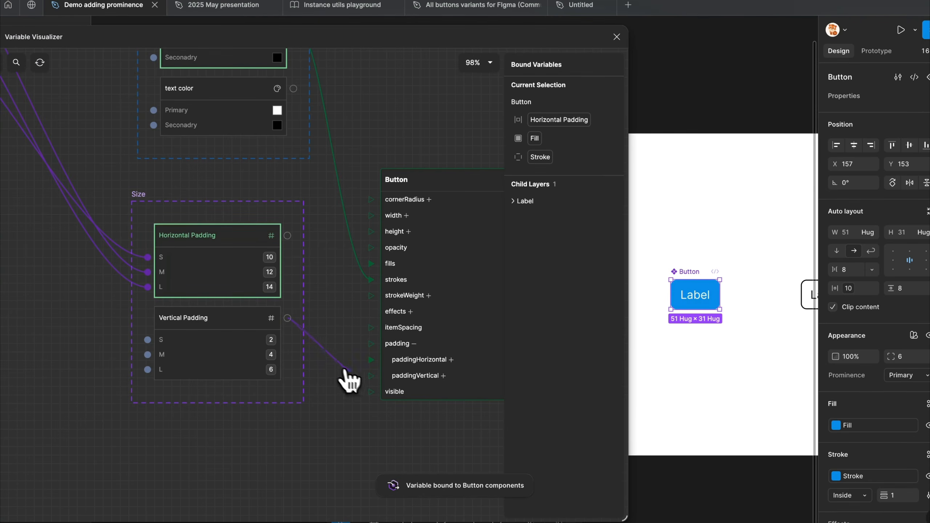
# Bind the Vertical Padding variable to the Button's paddingVertical, and expand paddingHorizontal and paddingVertical to show their individual sides
pyautogui.moveTo(371, 378); pyautogui.dragTo(371, 377)
pyautogui.click(451, 360)
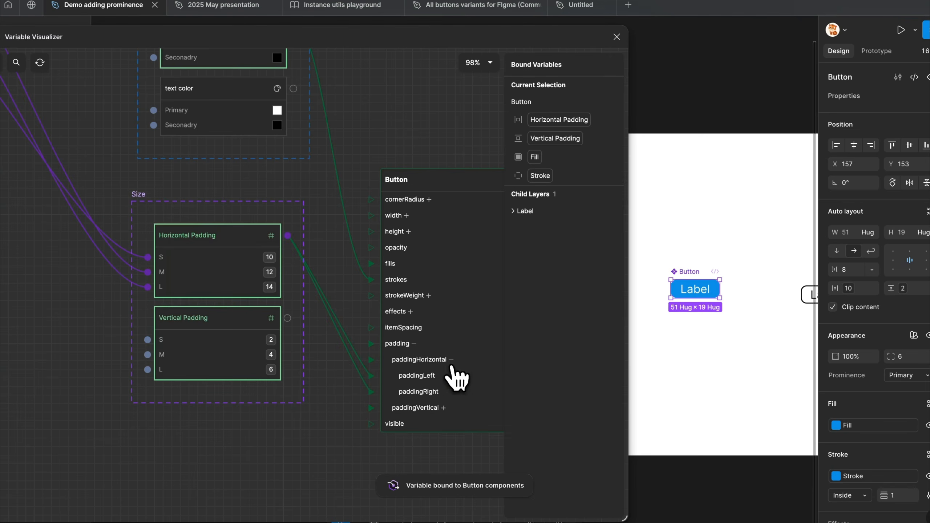
pyautogui.click(444, 407)
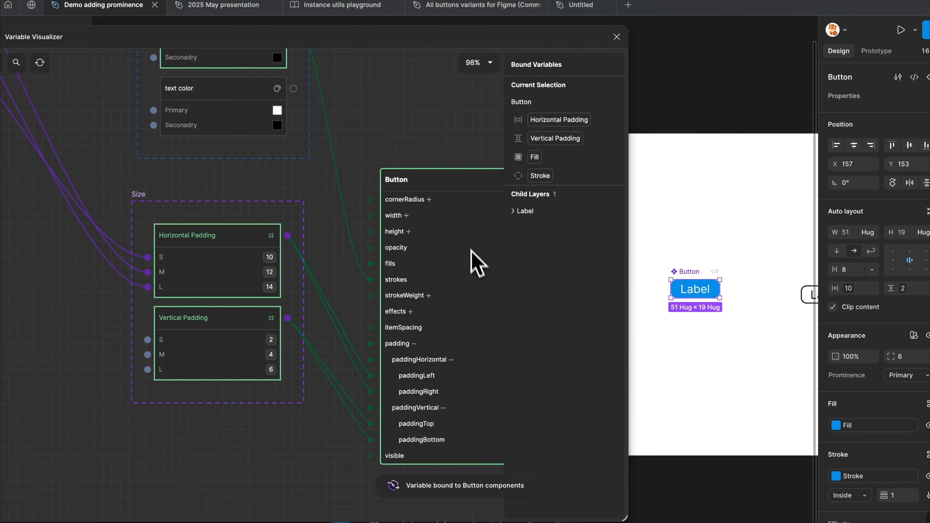
pyautogui.moveTo(422, 141); pyautogui.dragTo(361, 113)
pyautogui.moveTo(383, 162); pyautogui.dragTo(381, 122)
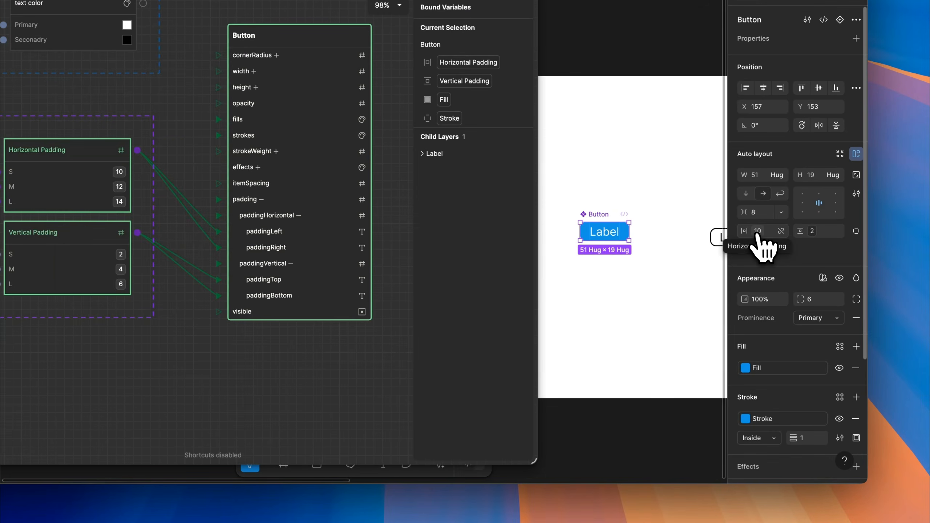
# Check which Size collection variables are applied to the Button's horizontal and vertical padding in its auto layout settings
pyautogui.click(757, 234)
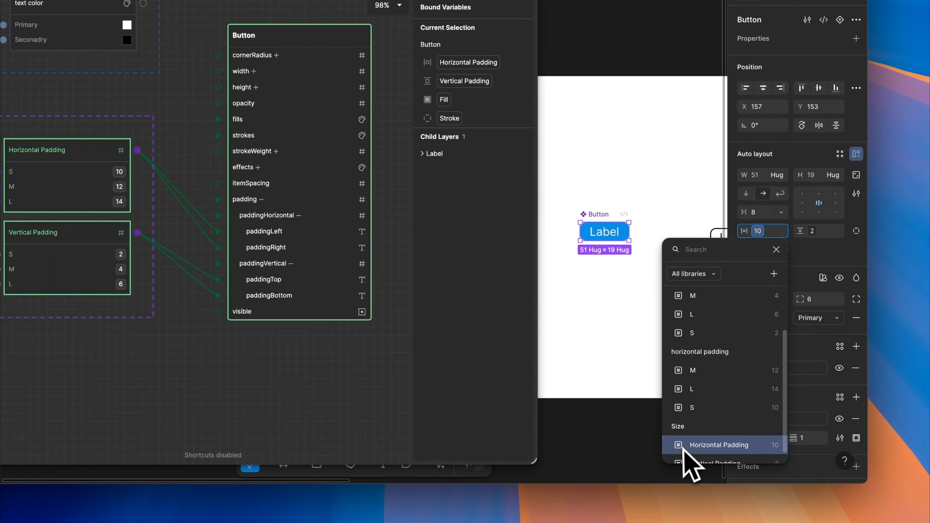
pyautogui.click(750, 235)
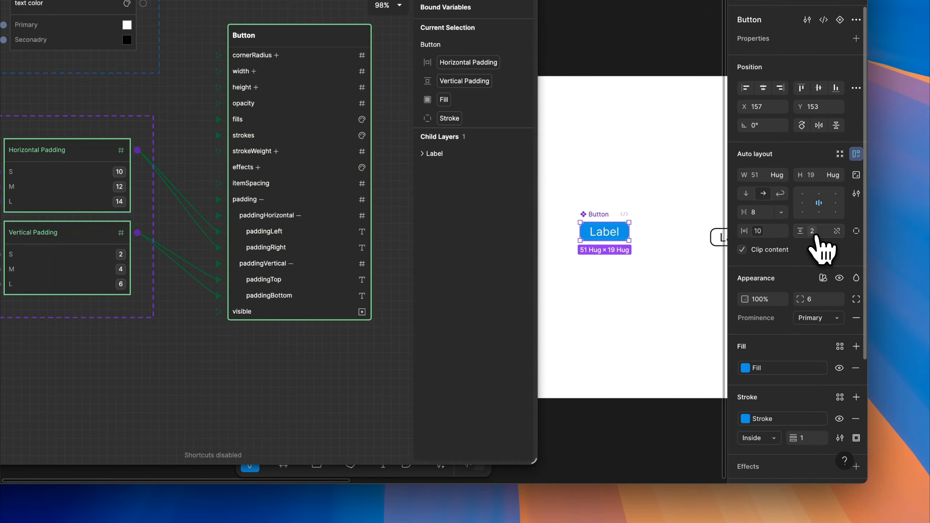
pyautogui.click(812, 231)
pyautogui.scroll(-1, 760, 458)
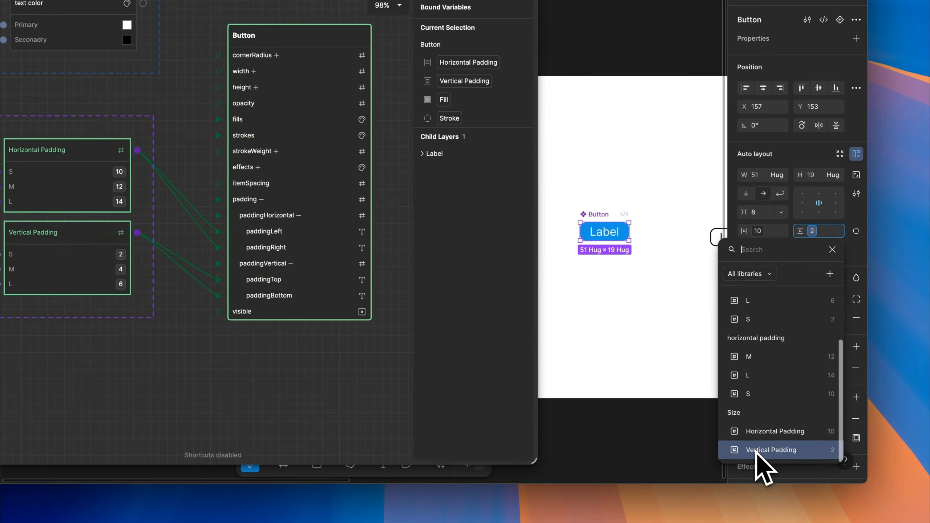
pyautogui.click(761, 451)
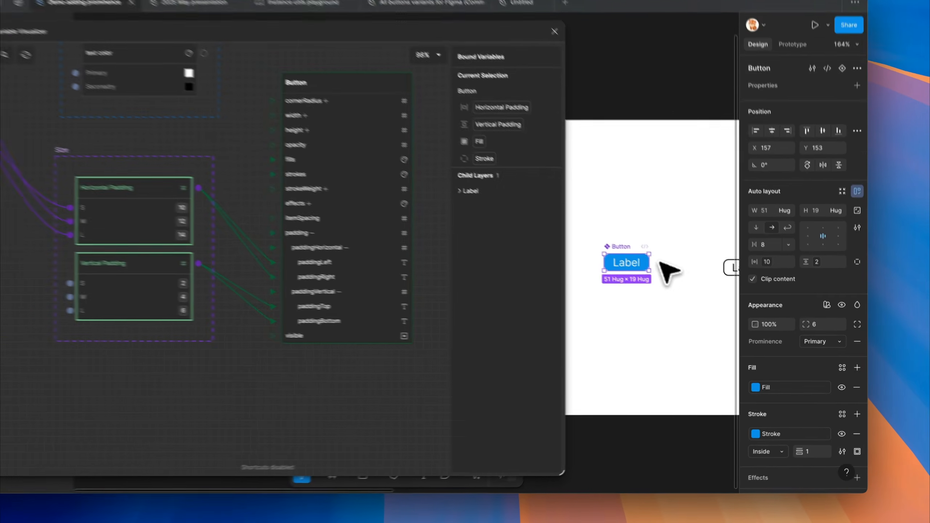
# Select the secondary Button instance and apply the Size collection's M mode to it
pyautogui.click(719, 284)
pyautogui.moveTo(721, 284); pyautogui.dragTo(630, 277)
pyautogui.click(665, 276)
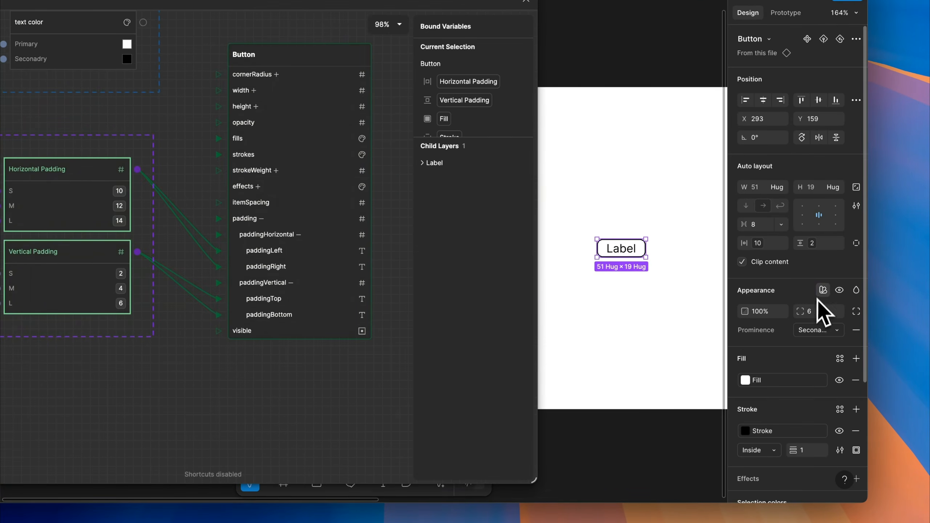
pyautogui.click(823, 291)
pyautogui.moveTo(784, 325)
pyautogui.click(705, 359)
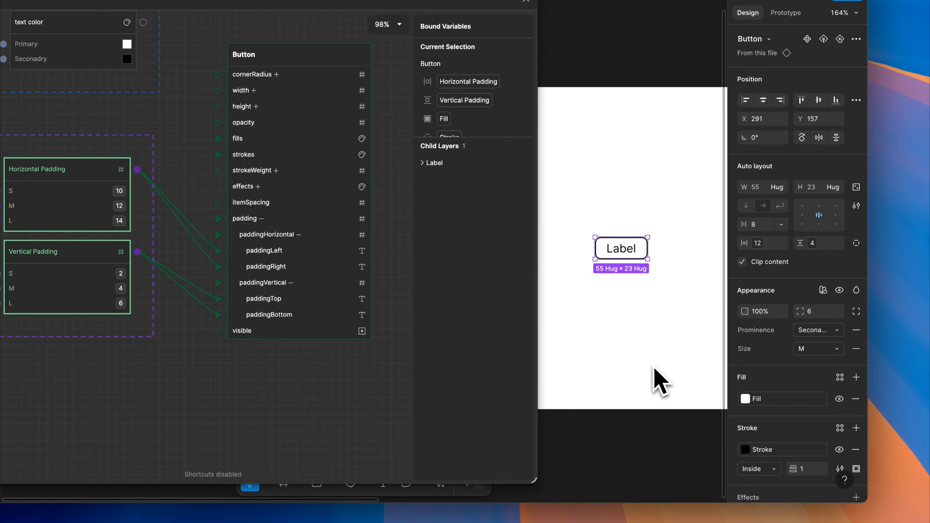
# Switch the Button instance's Size mode through L, M and S, ending on L
pyautogui.click(801, 351)
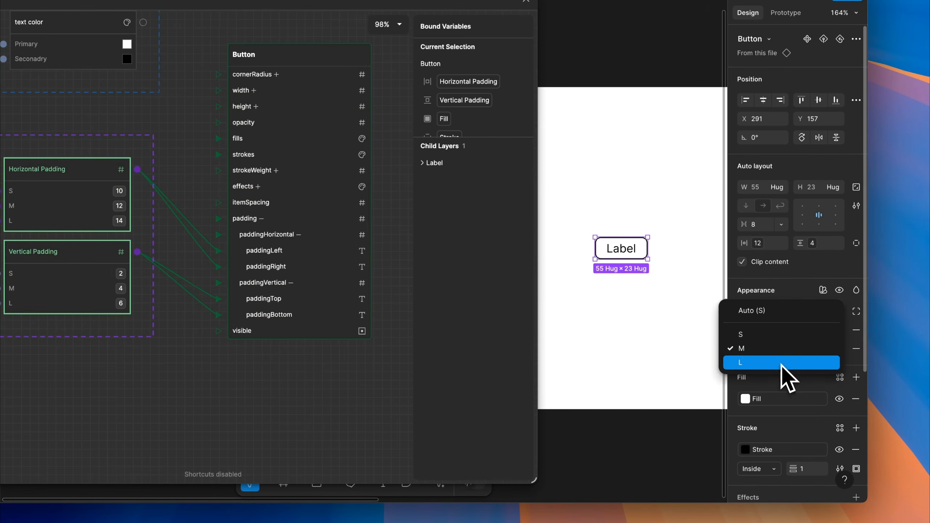
pyautogui.click(782, 363)
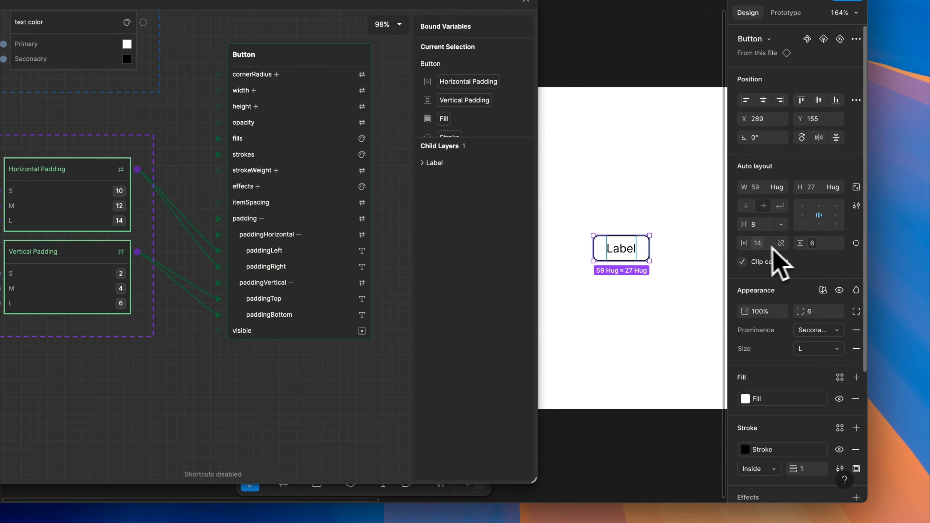
pyautogui.click(806, 349)
pyautogui.click(777, 340)
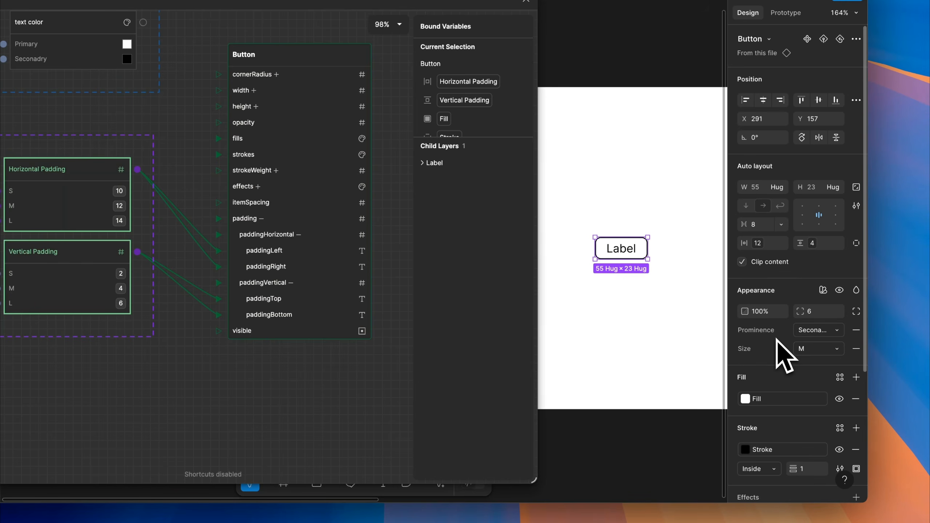
pyautogui.click(807, 349)
pyautogui.click(772, 334)
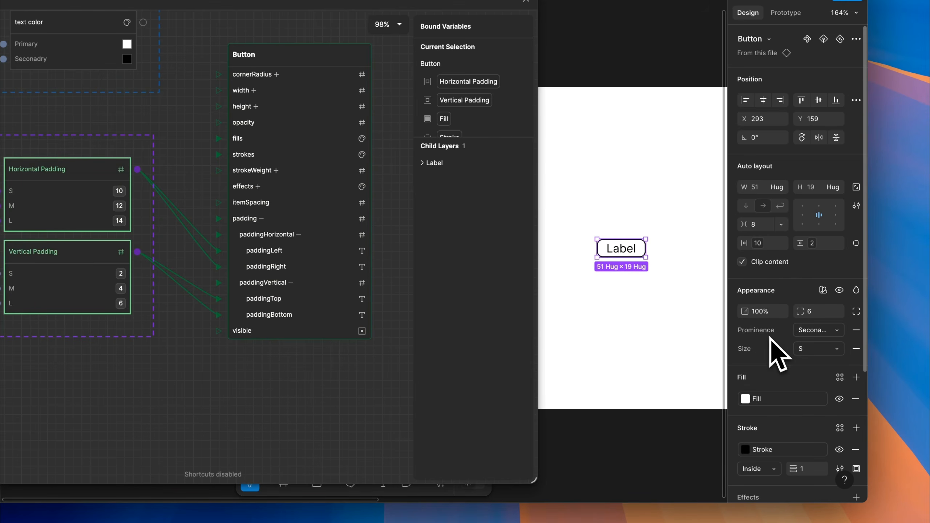
pyautogui.click(809, 349)
pyautogui.click(786, 377)
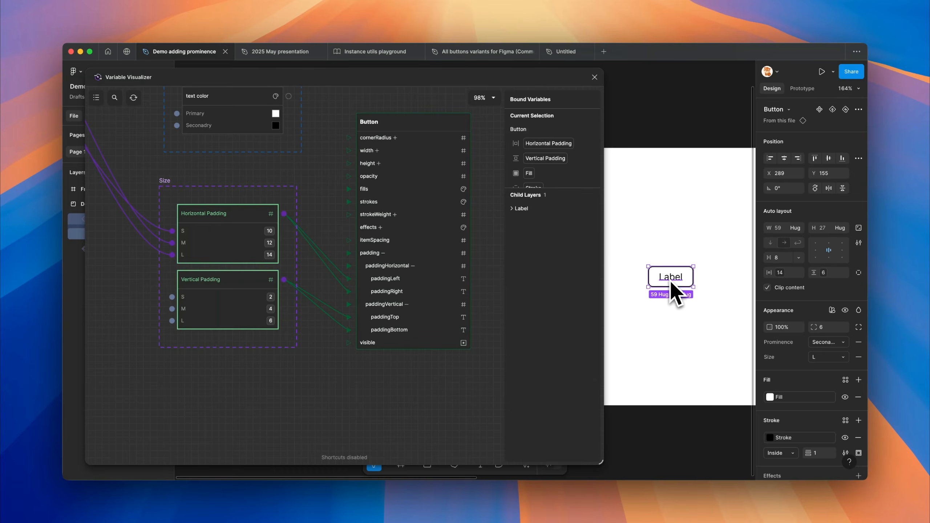
# Add a number variable named Font Size to the Size collection
pyautogui.click(241, 200)
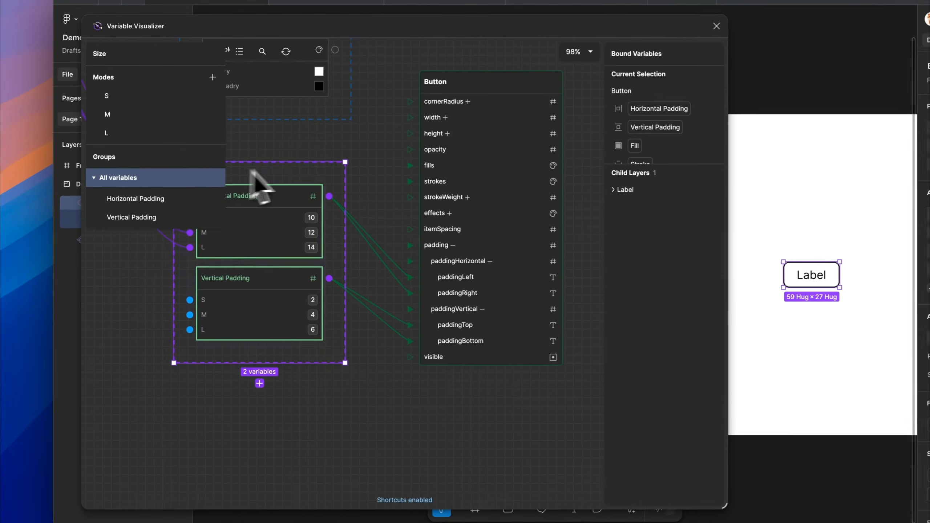
pyautogui.moveTo(351, 140); pyautogui.dragTo(376, 136)
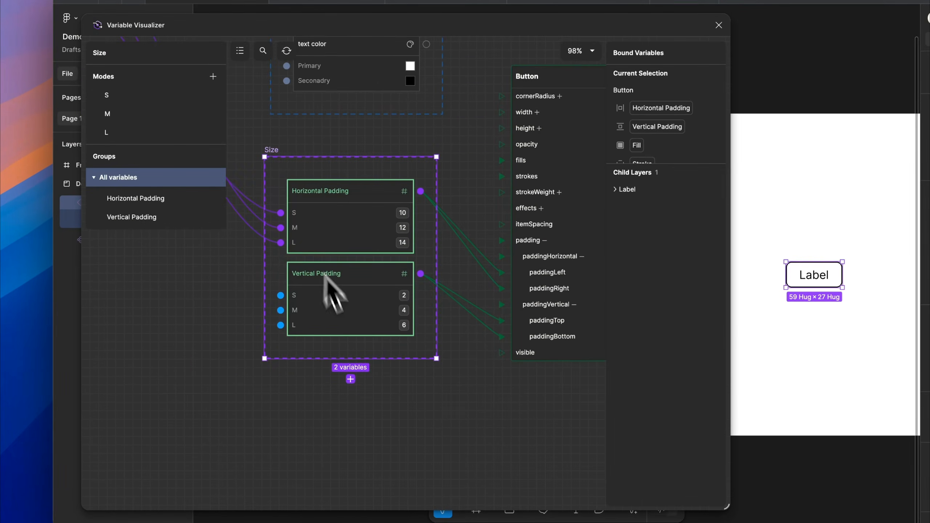
pyautogui.click(350, 379)
pyautogui.click(332, 407)
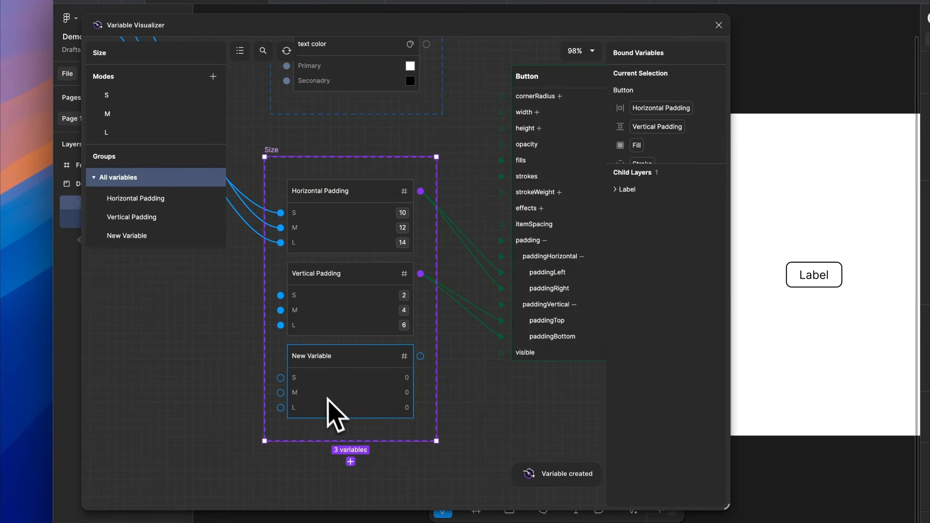
pyautogui.doubleClick(310, 360)
pyautogui.write('Font')
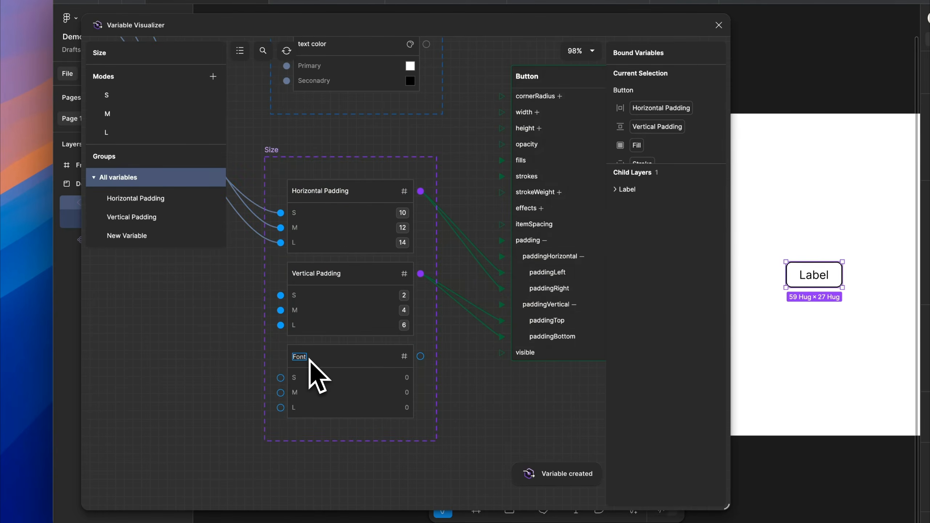
pyautogui.write(' Size')
pyautogui.press('Return')
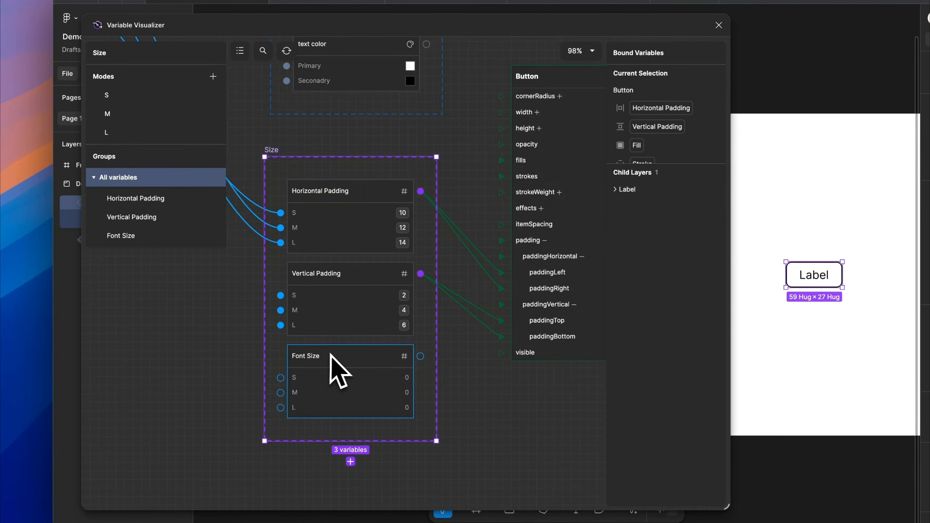
# Select the horizontal padding group of the Primitives collection and add a new number variable from it
pyautogui.scroll(-5, 491, 403)
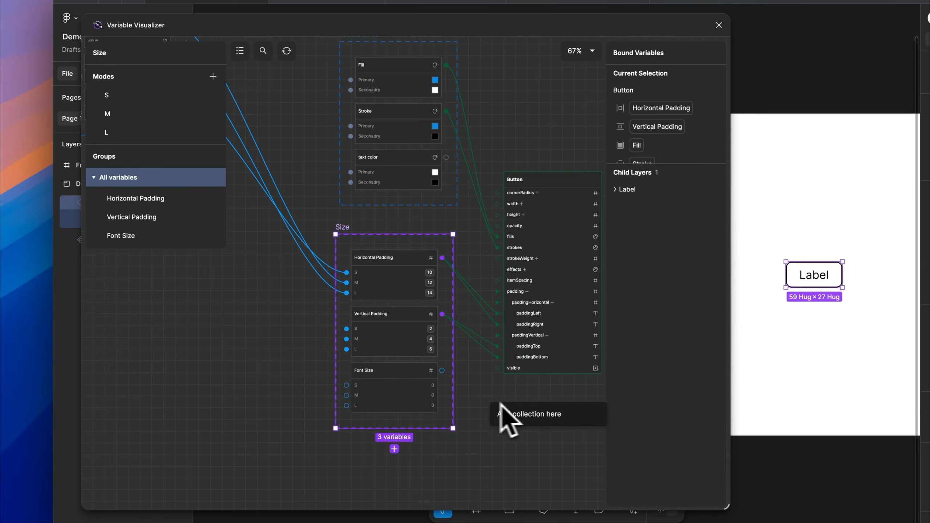
pyautogui.hscroll(-10, 403, 403)
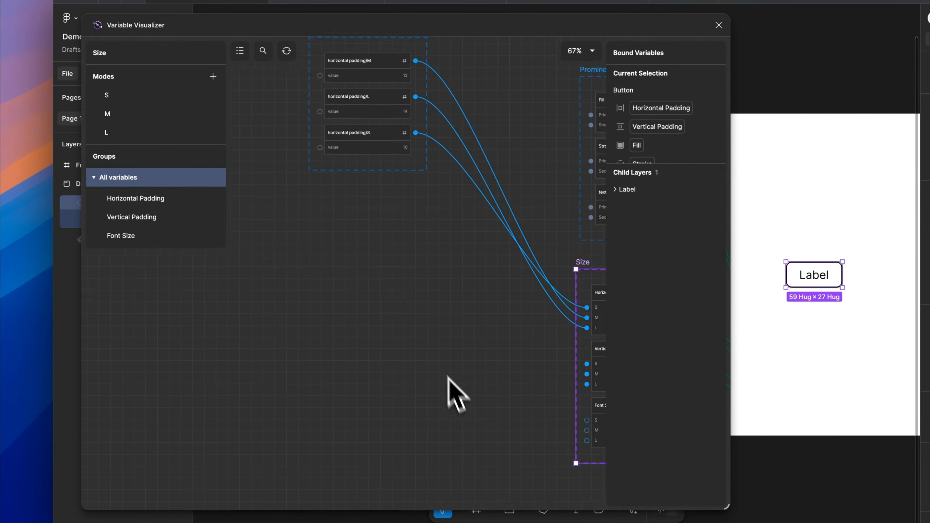
pyautogui.click(377, 180)
pyautogui.click(371, 194)
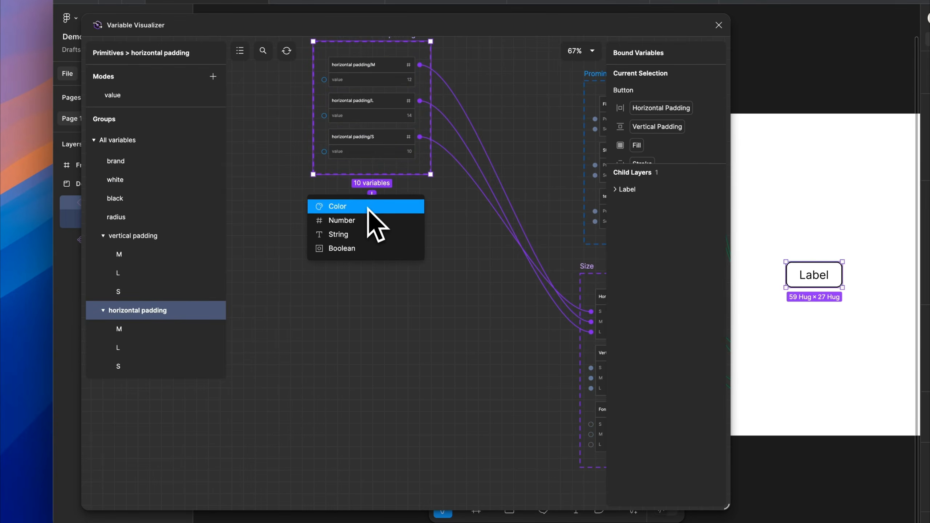
pyautogui.click(364, 221)
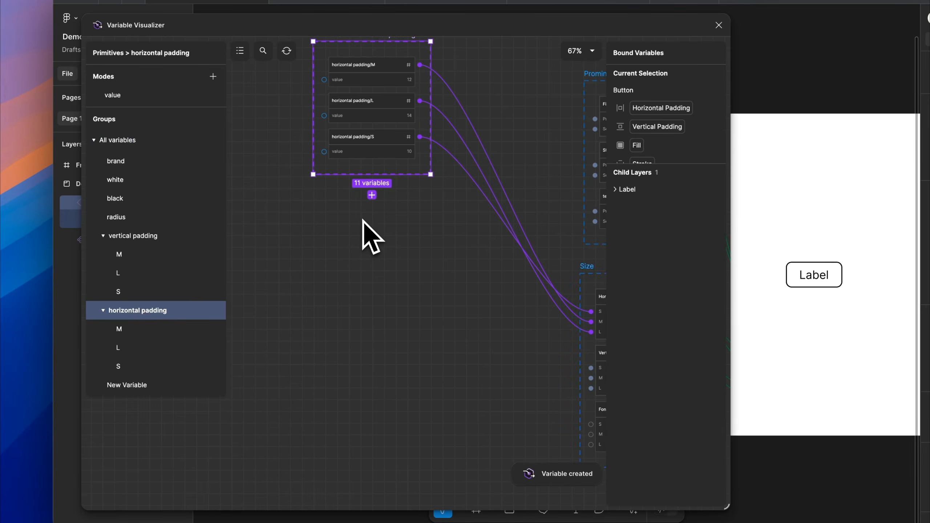
# Show all Primitives variables, rename the new number variable Font Size/S and set its value to 10
pyautogui.click(128, 142)
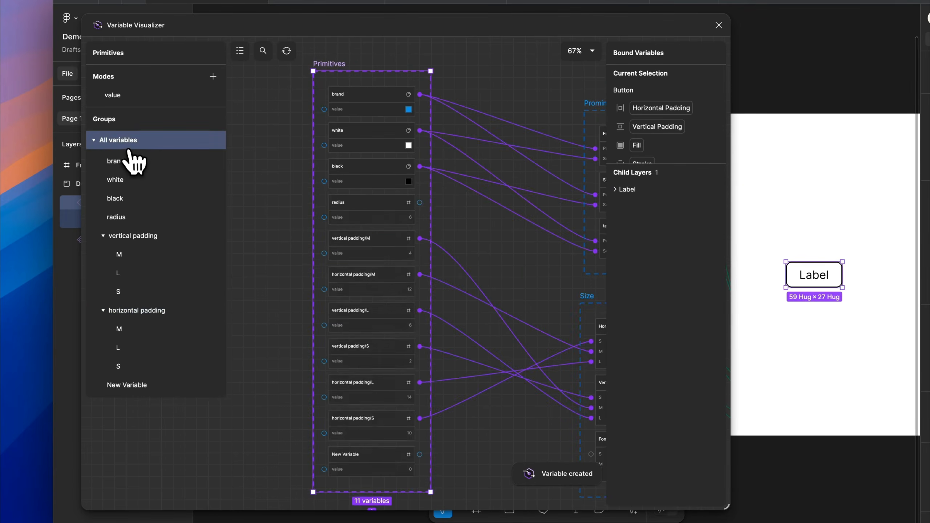
pyautogui.scroll(-12, 376, 260)
pyautogui.scroll(1, 378, 260)
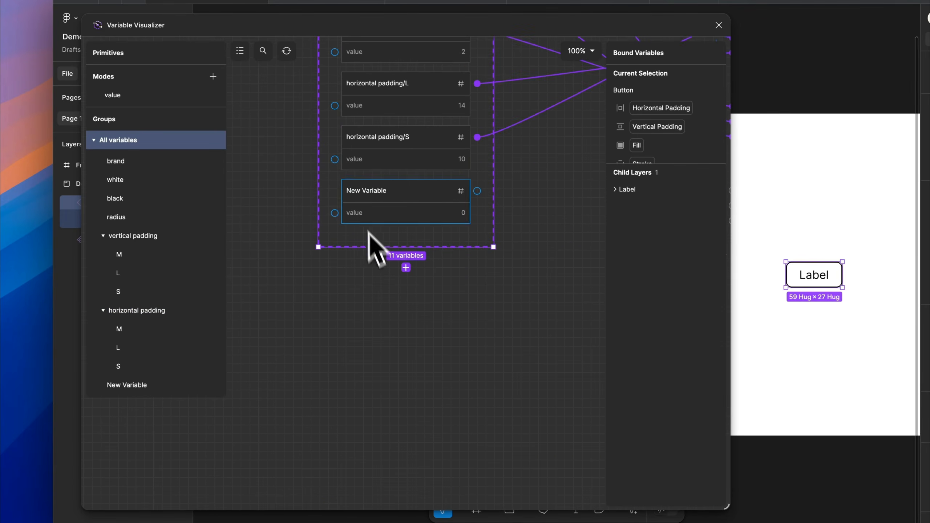
pyautogui.doubleClick(359, 191)
pyautogui.write('Font Size/S')
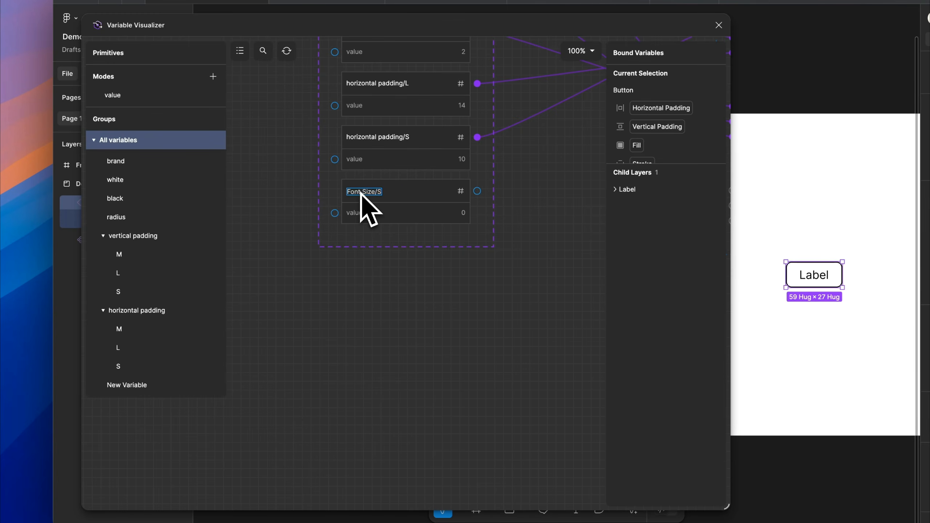
pyautogui.press('Return')
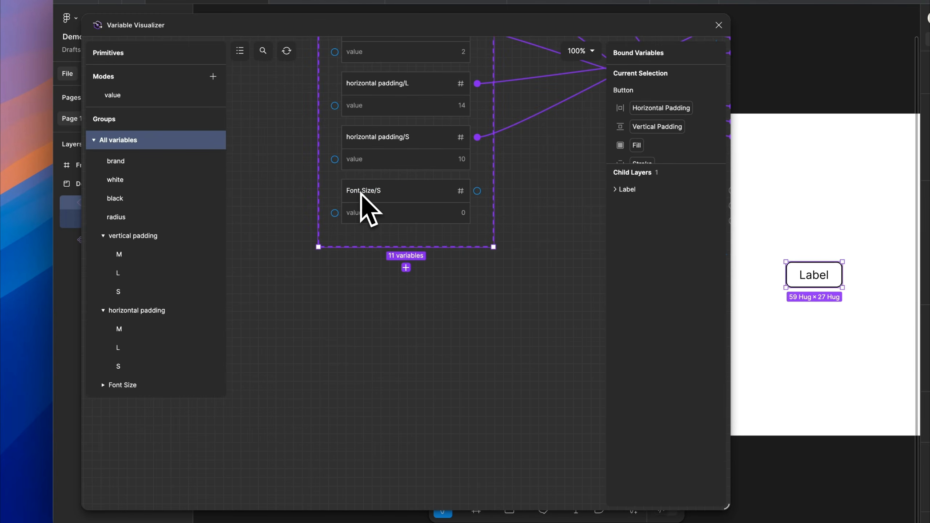
pyautogui.click(462, 217)
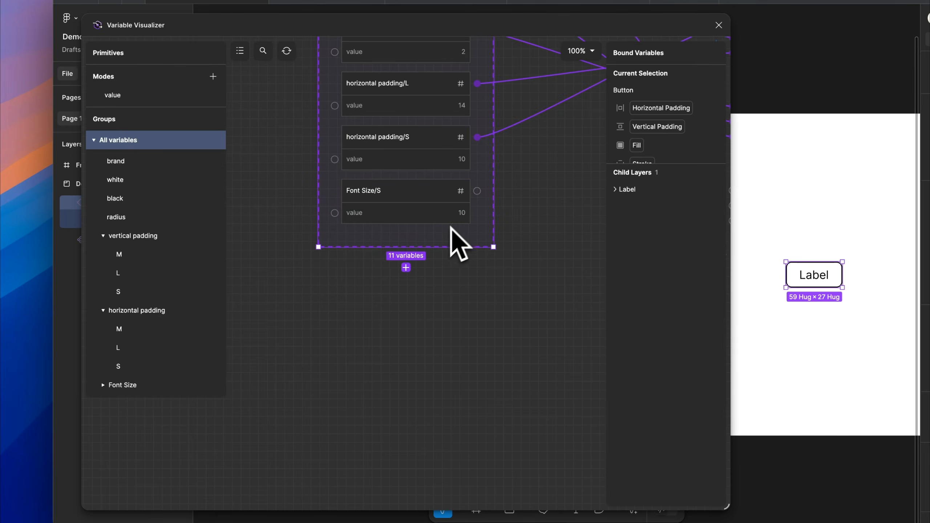
# Duplicate the Font Size/S primitive, rename the copy Font Size/M and set its value to 12
pyautogui.rightClick(402, 209)
pyautogui.click(421, 245)
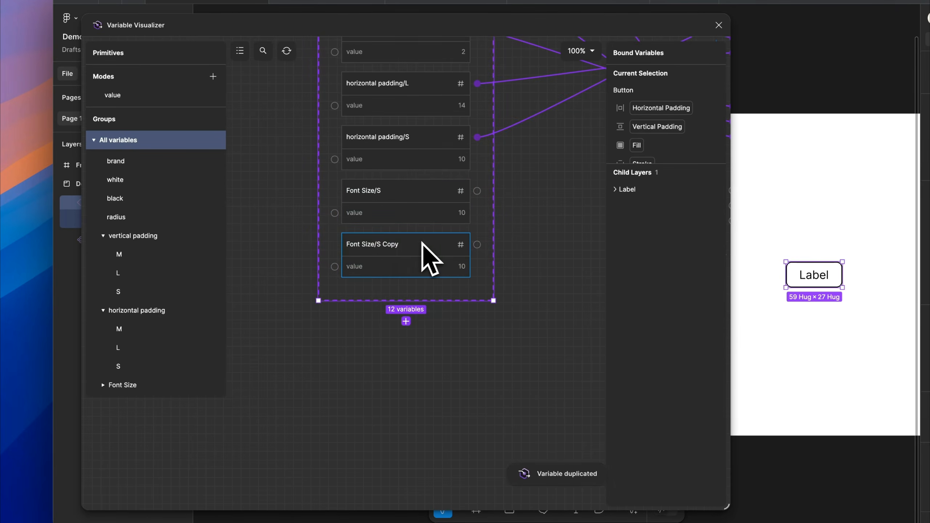
pyautogui.doubleClick(394, 244)
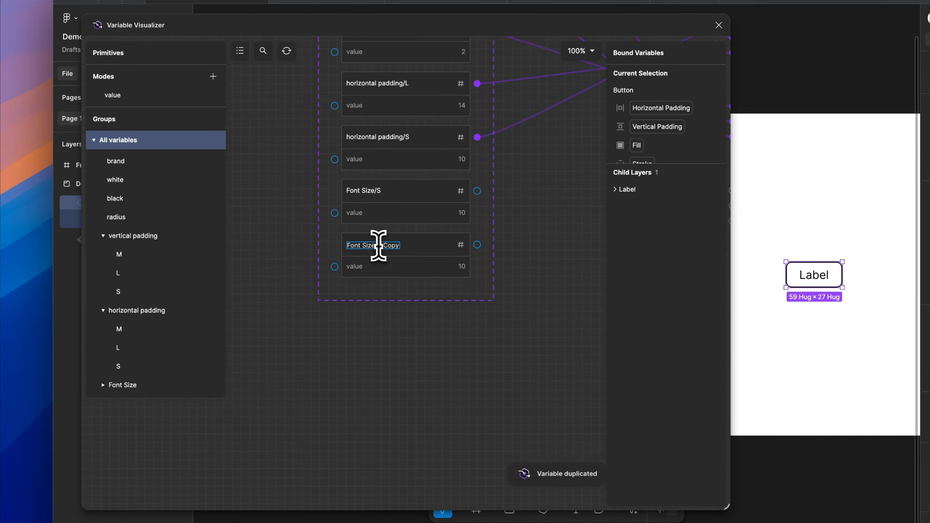
pyautogui.write('M')
pyautogui.press('Return')
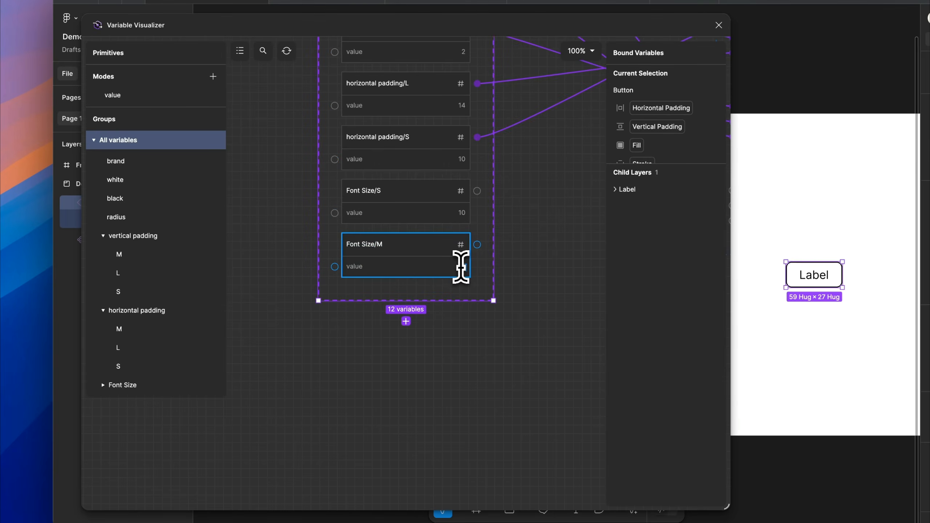
# Duplicate the Font Size/M primitive, rename the copy Font Size/L and set its value to 14
pyautogui.rightClick(411, 266)
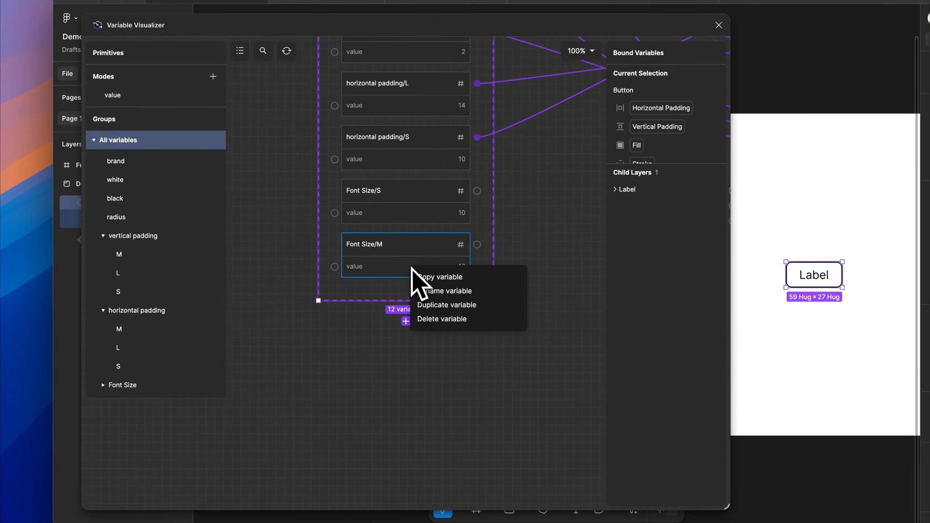
pyautogui.click(432, 304)
pyautogui.doubleClick(397, 300)
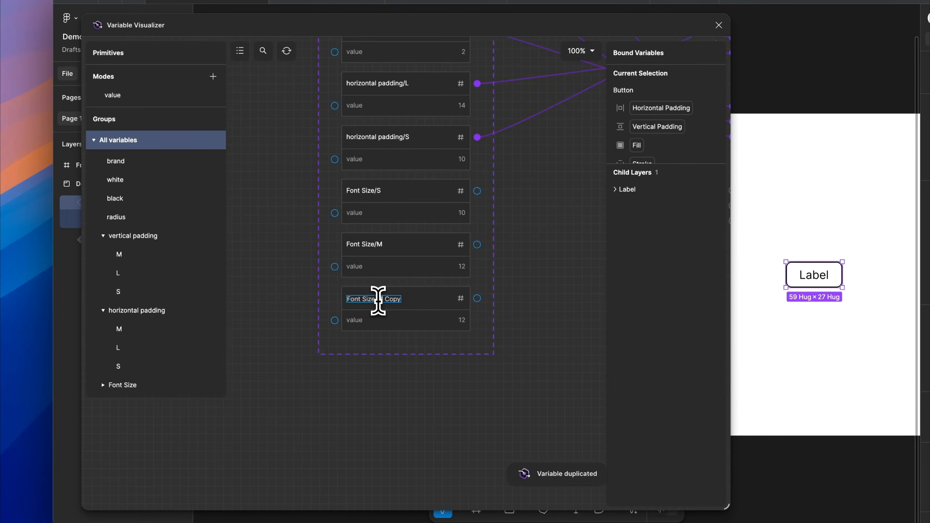
pyautogui.press('Return')
pyautogui.doubleClick(462, 320)
pyautogui.write('14')
pyautogui.click(530, 325)
# Select the Primitives collection and display only its Font Size group on the variable canvas
pyautogui.moveTo(530, 325); pyautogui.dragTo(336, 298)
pyautogui.scroll(-5, 270, 288)
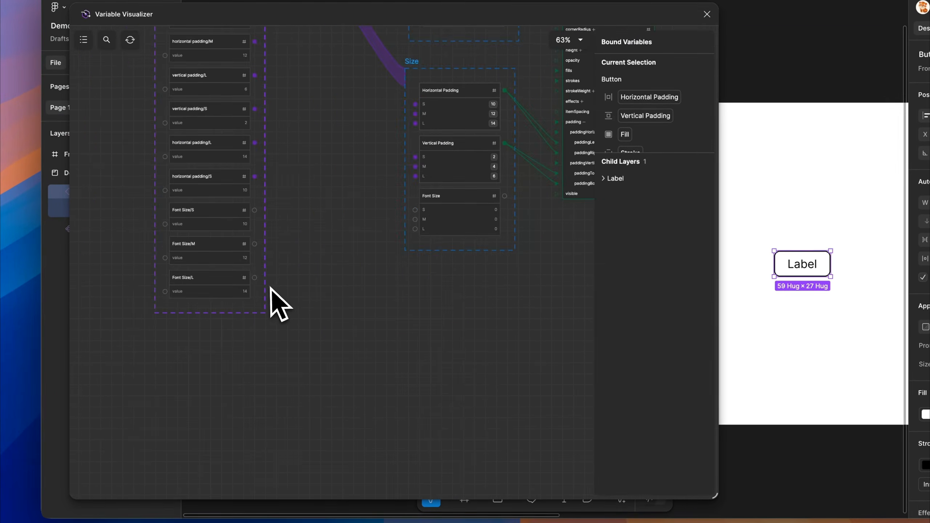
pyautogui.click(265, 256)
pyautogui.click(118, 374)
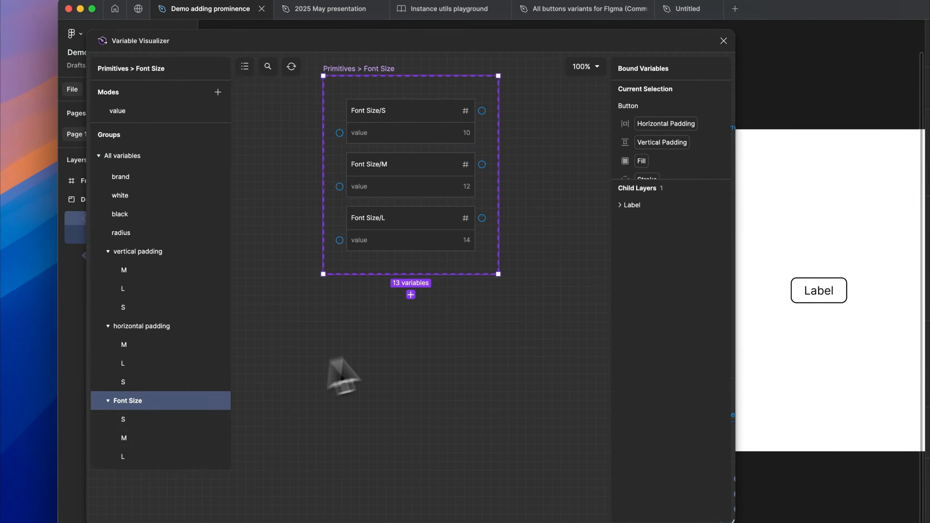
# Move the Size collection on the variable canvas so it sits beside the Primitives Font Size group
pyautogui.click(339, 330)
pyautogui.scroll(-5, 329, 316)
pyautogui.moveTo(487, 367); pyautogui.dragTo(359, 301)
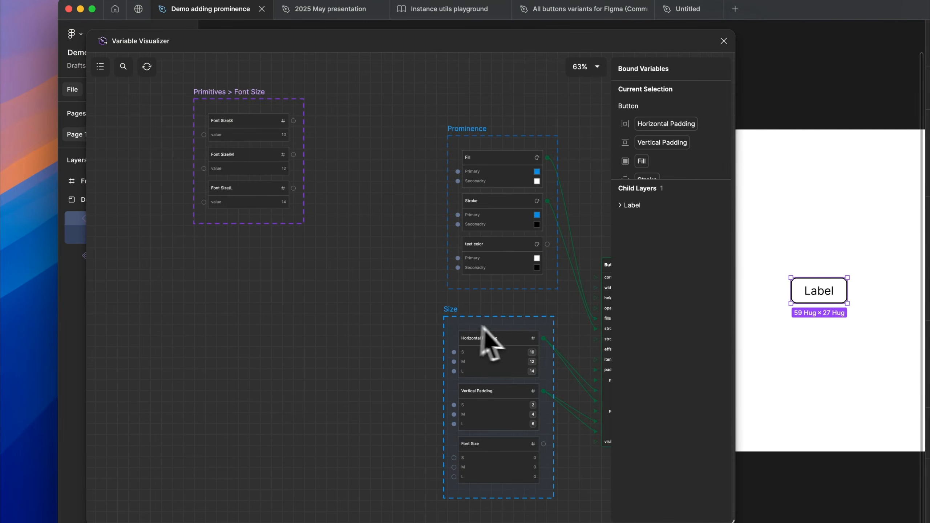
pyautogui.moveTo(483, 325); pyautogui.dragTo(381, 87)
pyautogui.moveTo(316, 201); pyautogui.dragTo(363, 272)
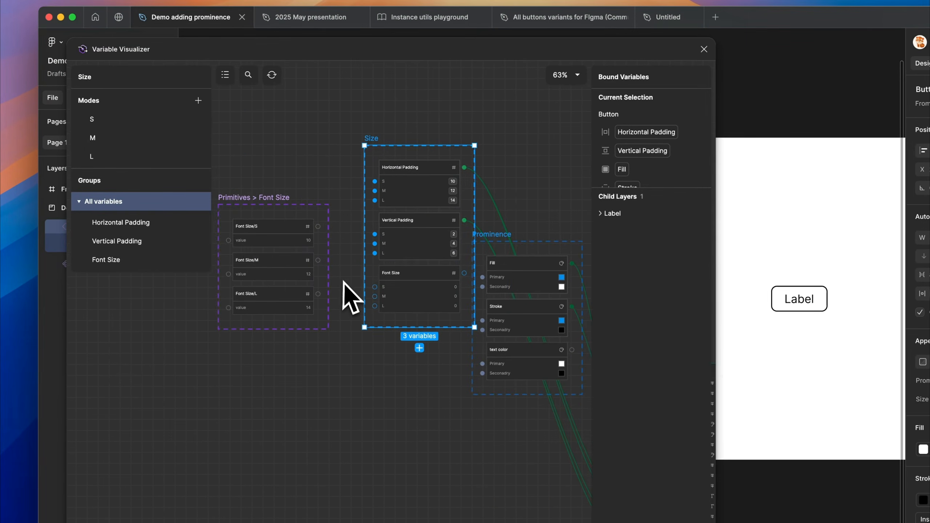
# Link the S, M and L modes of the Size collection's Font Size variable to primitives Font Size/S, Font Size/M and Font Size/L
pyautogui.scroll(5, 322, 278)
pyautogui.moveTo(416, 297); pyautogui.dragTo(316, 190)
pyautogui.moveTo(316, 250); pyautogui.dragTo(322, 325)
pyautogui.scroll(-5, 298, 315)
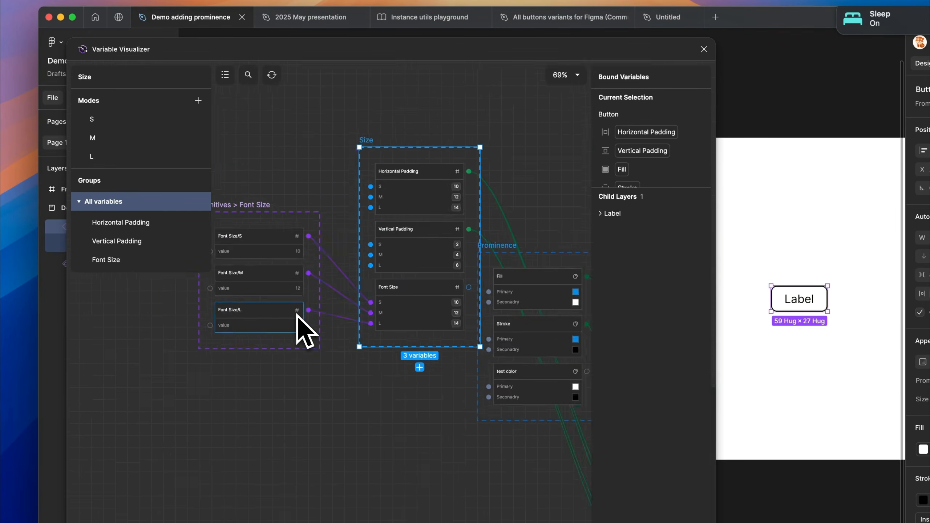
# Move the Size collection back below the Prominence collection and place the Label layer's node beneath the Button node
pyautogui.scroll(-3, 298, 316)
pyautogui.moveTo(359, 215); pyautogui.dragTo(423, 421)
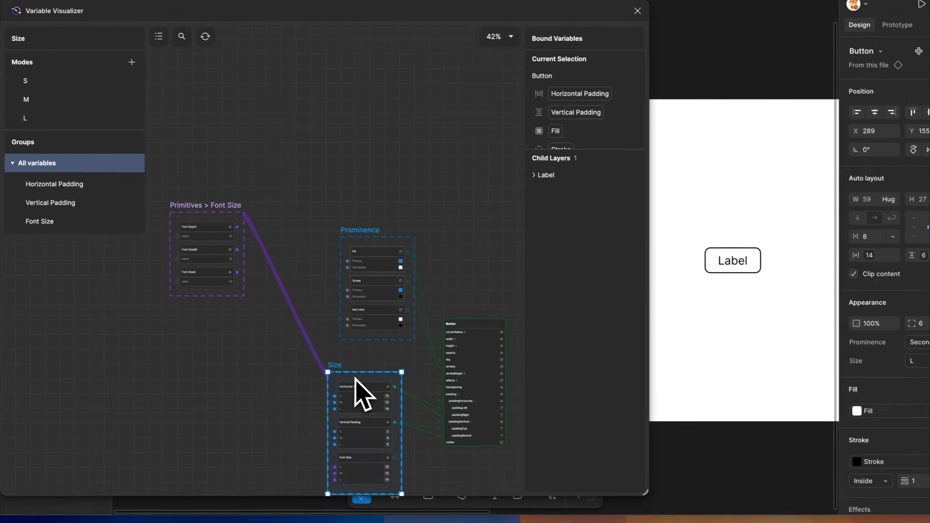
pyautogui.scroll(-2, 355, 381)
pyautogui.hscroll(2, 356, 381)
pyautogui.scroll(3, 355, 383)
pyautogui.scroll(-2, 354, 391)
pyautogui.moveTo(546, 175); pyautogui.dragTo(415, 346)
pyautogui.scroll(-2, 409, 354)
pyautogui.scroll(3, 401, 378)
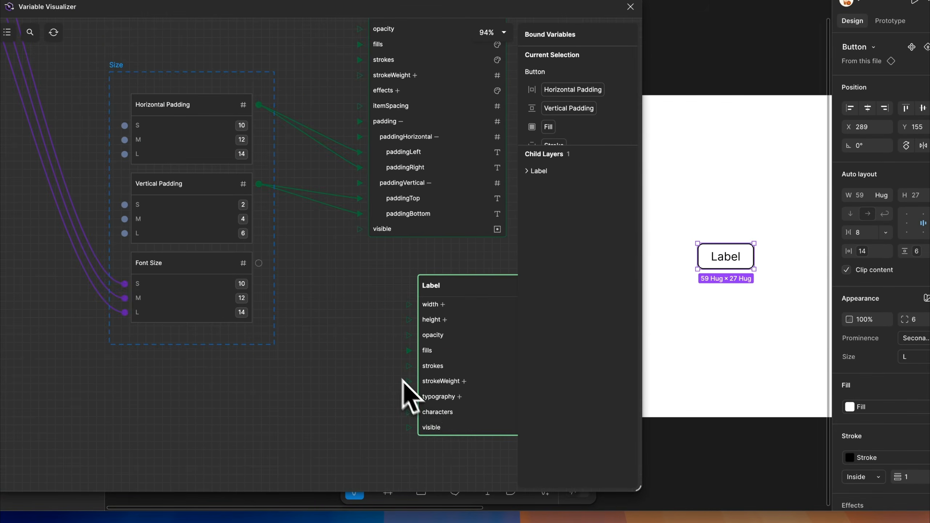
# Expand the Label node's typography properties and bind its fontSize to the Size collection's Font Size variable
pyautogui.click(457, 398)
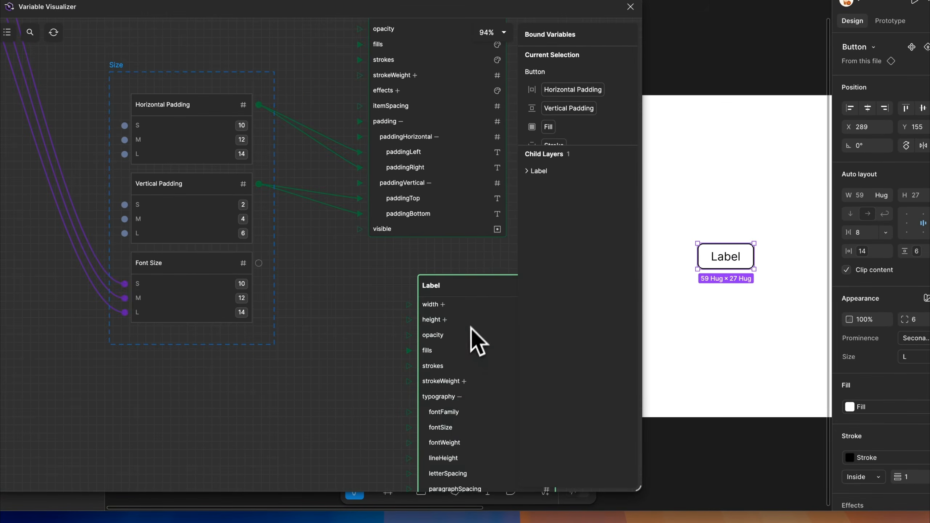
pyautogui.moveTo(461, 284); pyautogui.dragTo(434, 278)
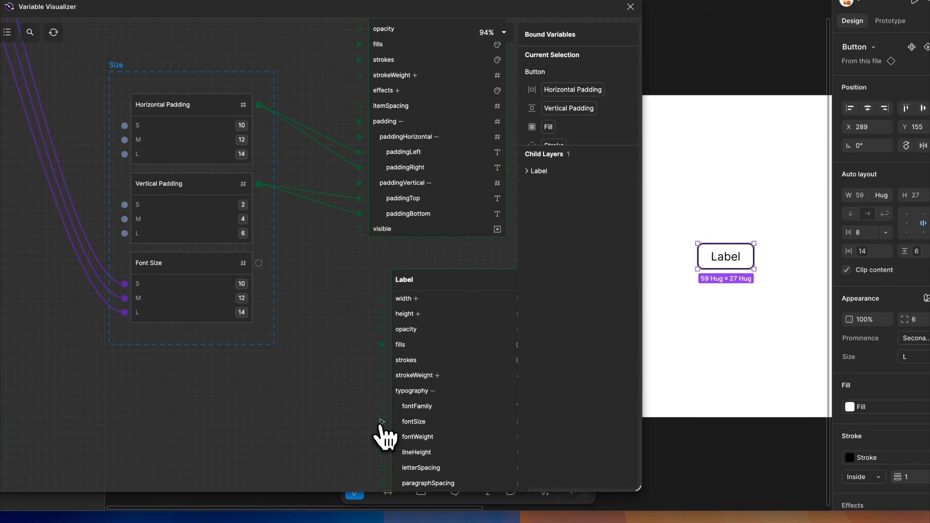
pyautogui.moveTo(381, 422); pyautogui.dragTo(259, 263)
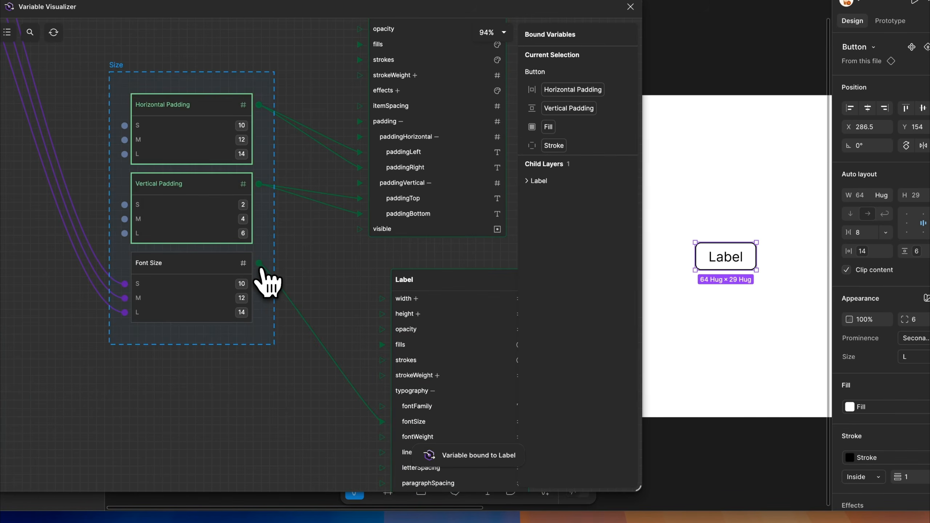
# Select the Button's Label text and check which variable is applied to its font size
pyautogui.doubleClick(723, 263)
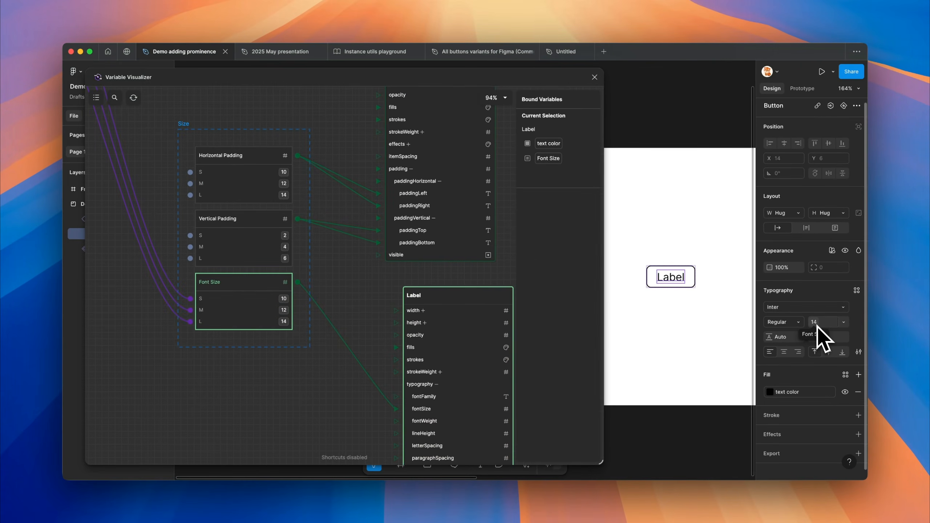
pyautogui.click(812, 322)
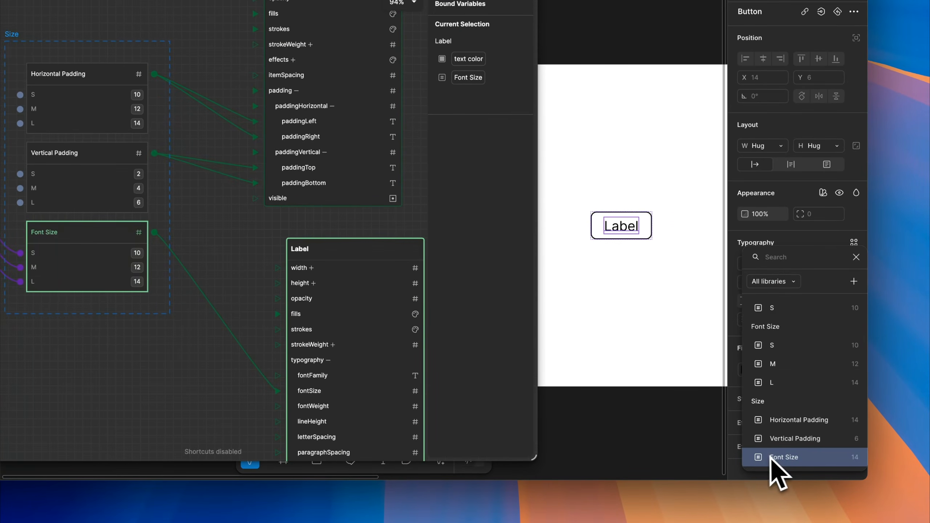
pyautogui.click(794, 230)
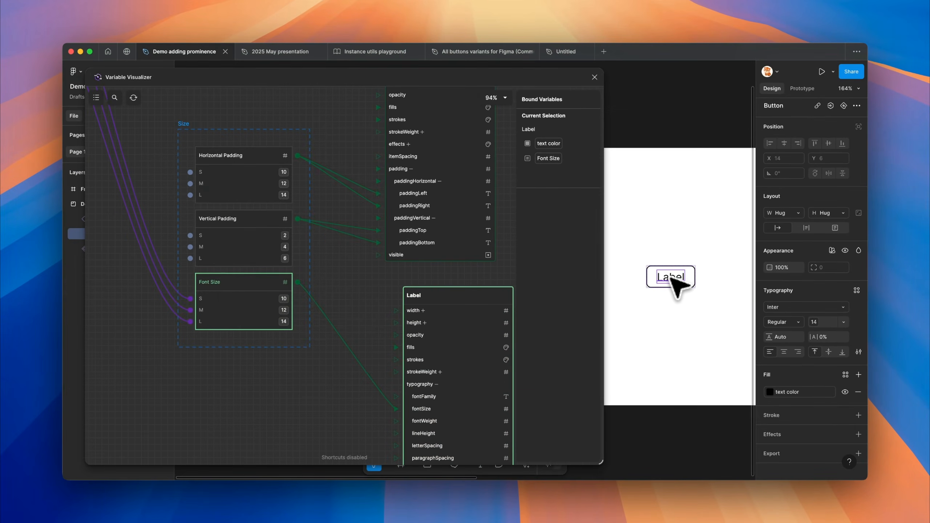
# Switch the Button's Size mode to S and inspect its Label's font size
pyautogui.click(657, 269)
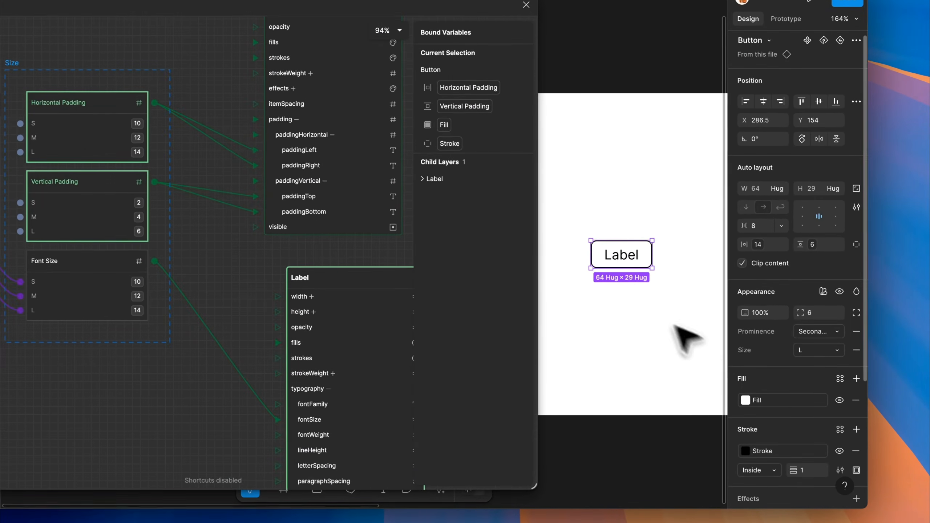
pyautogui.click(819, 351)
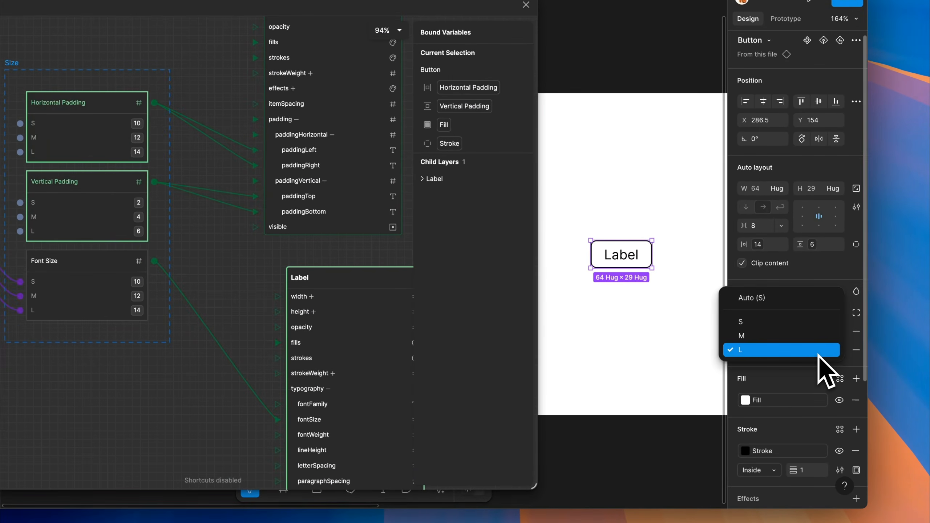
pyautogui.click(757, 322)
pyautogui.click(623, 256)
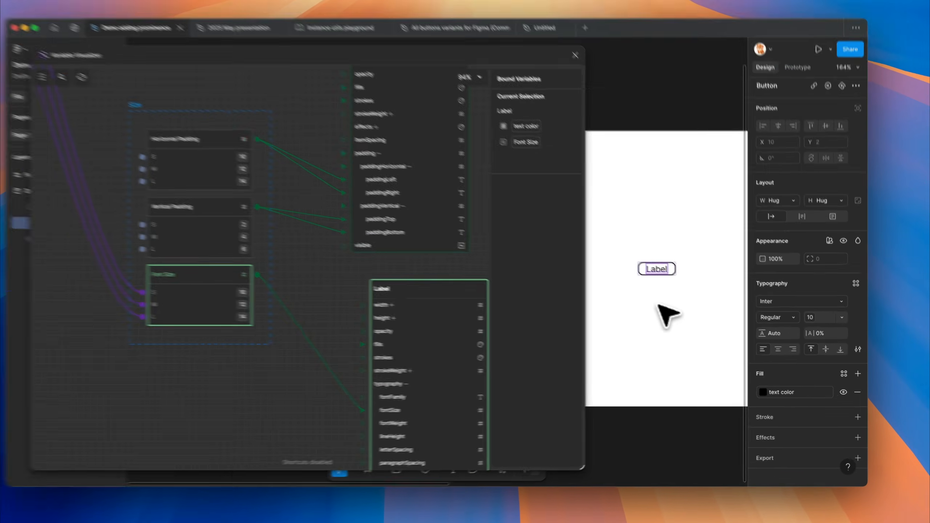
pyautogui.click(674, 305)
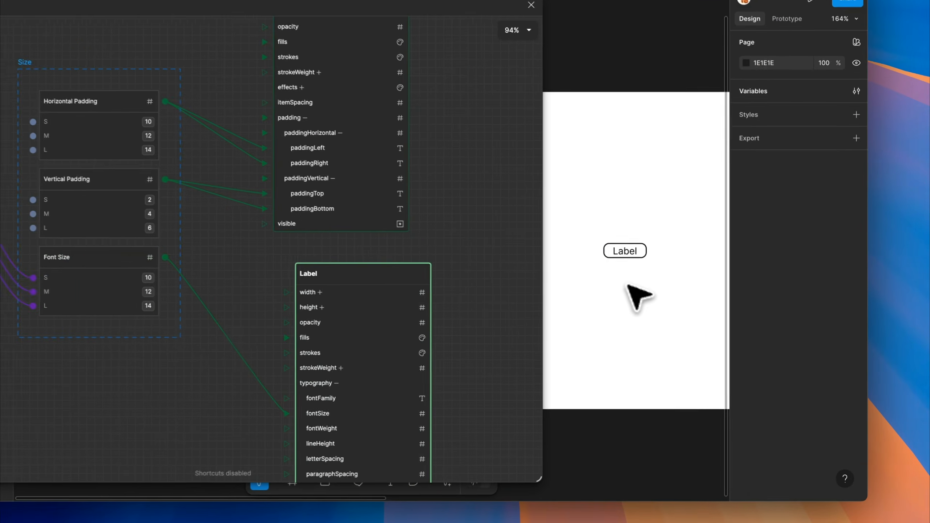
# Switch the Button's Size mode to M and compare its Label's font size with the Font Size variable's M value
pyautogui.click(633, 252)
pyautogui.click(818, 351)
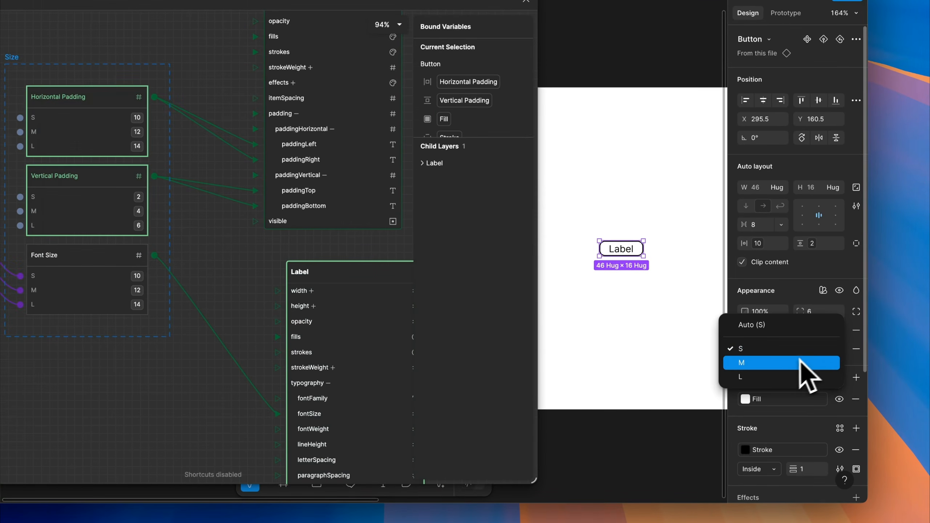
pyautogui.click(777, 363)
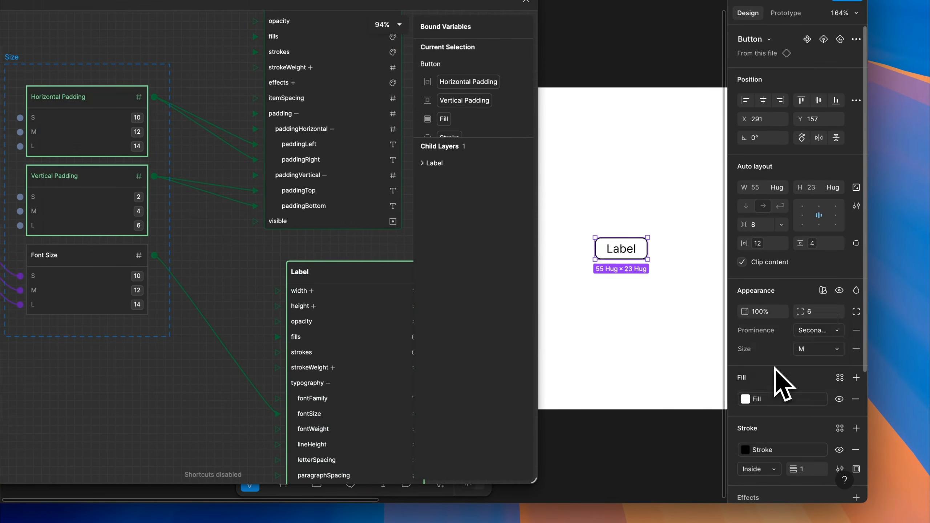
pyautogui.doubleClick(627, 254)
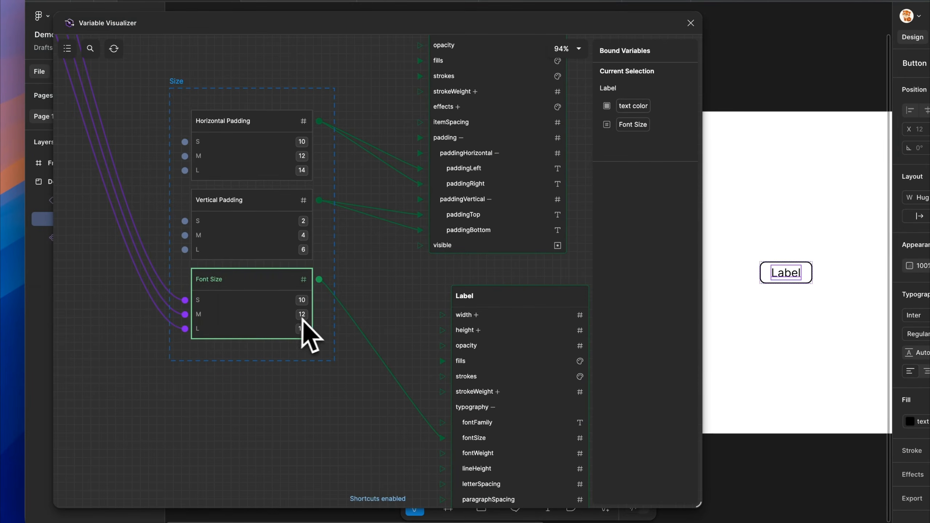
pyautogui.click(331, 335)
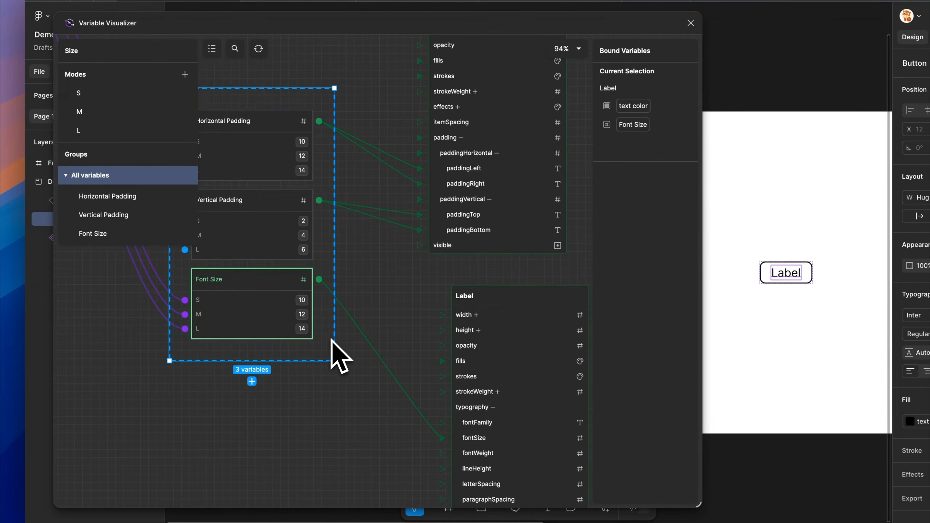
# Create a new variable collection below the Size collection and name it Disabled
pyautogui.scroll(-10, 350, 363)
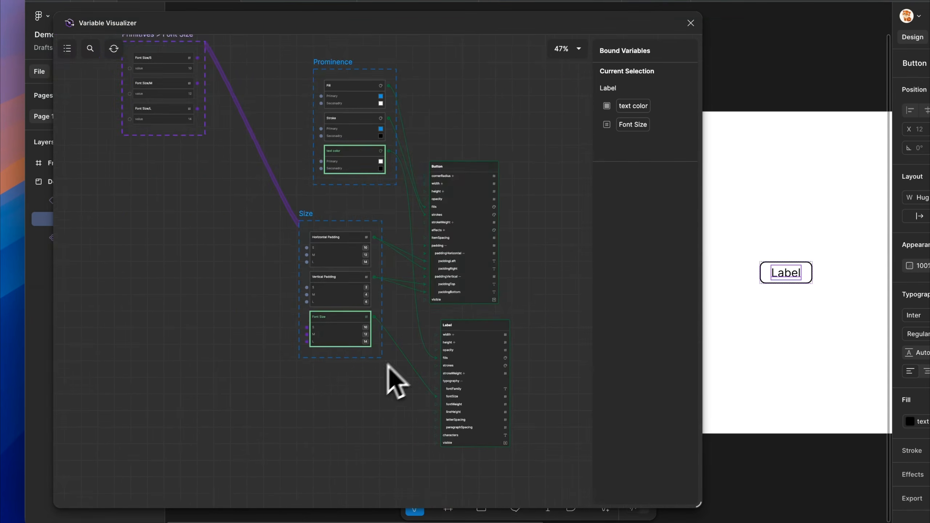
pyautogui.rightClick(288, 398)
pyautogui.click(299, 405)
pyautogui.scroll(5, 306, 403)
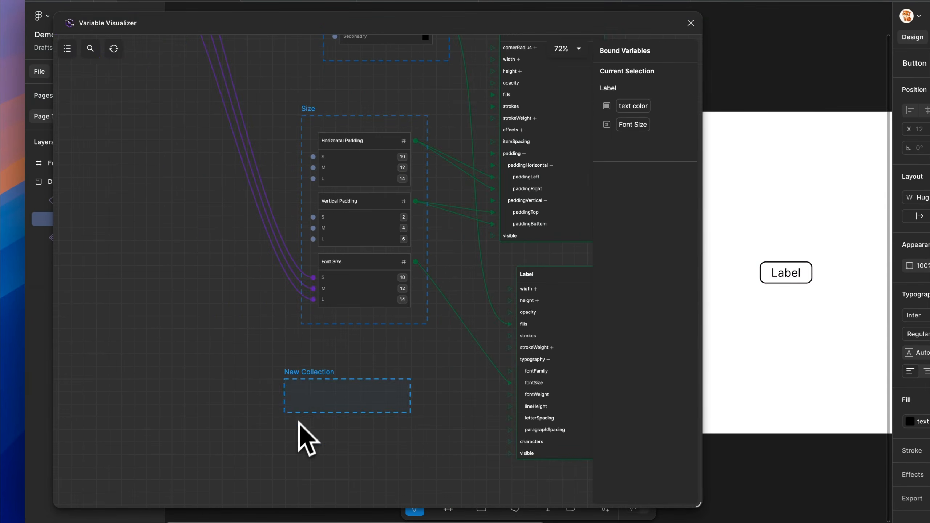
pyautogui.moveTo(300, 377); pyautogui.dragTo(321, 365)
pyautogui.doubleClick(325, 359)
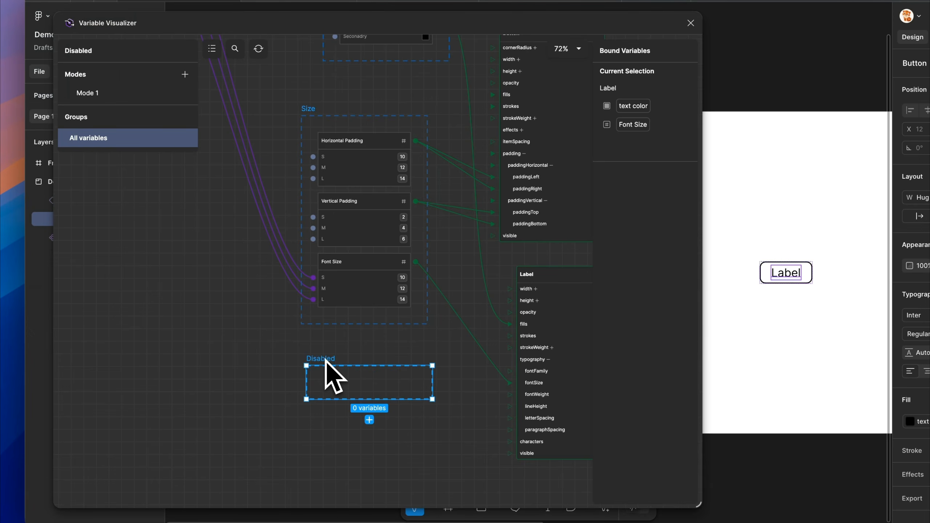
# Rename the Disabled collection's first mode False and add a second mode named True
pyautogui.doubleClick(84, 93)
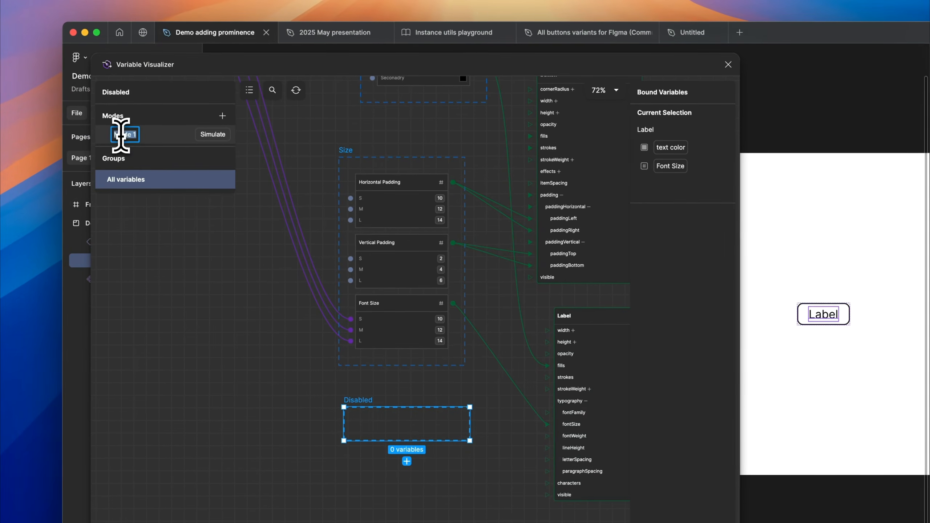
pyautogui.write('False')
pyautogui.click(223, 116)
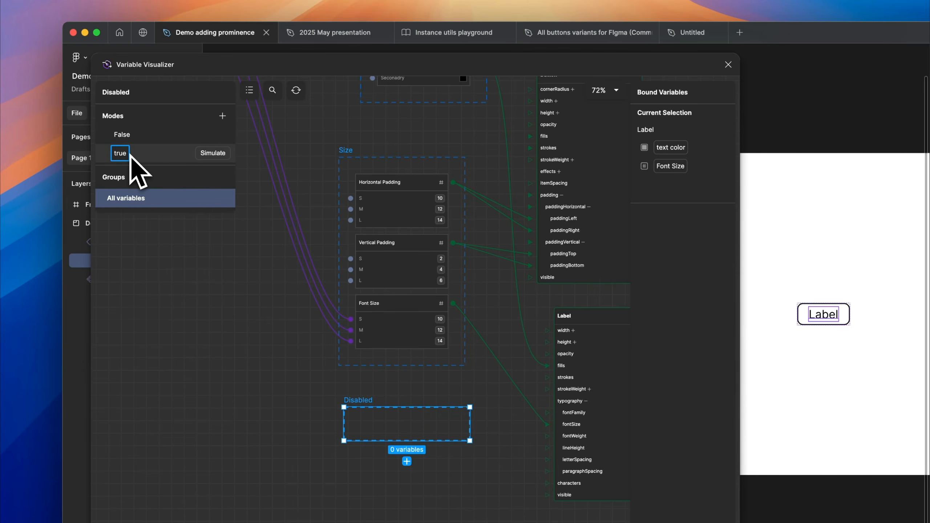
pyautogui.write('True')
pyautogui.press('Return')
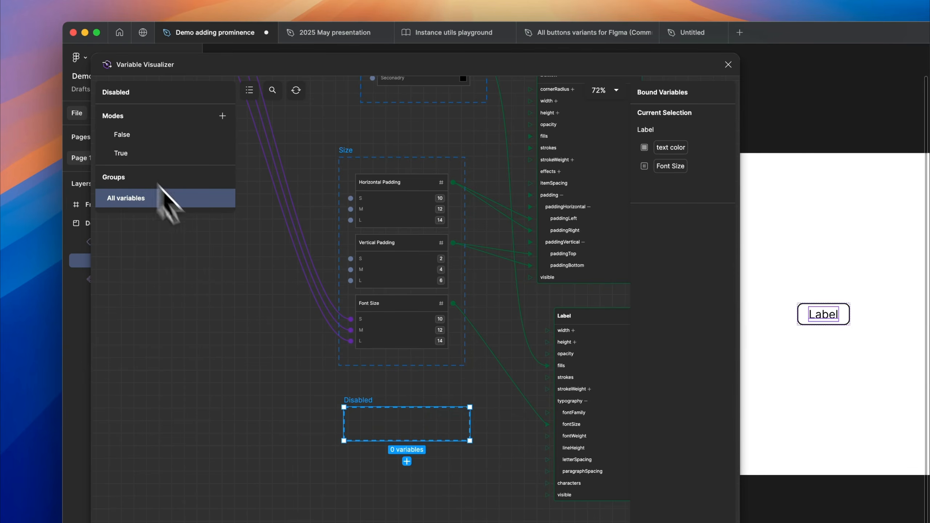
# Add a number variable named Opacity to the Disabled collection
pyautogui.click(407, 462)
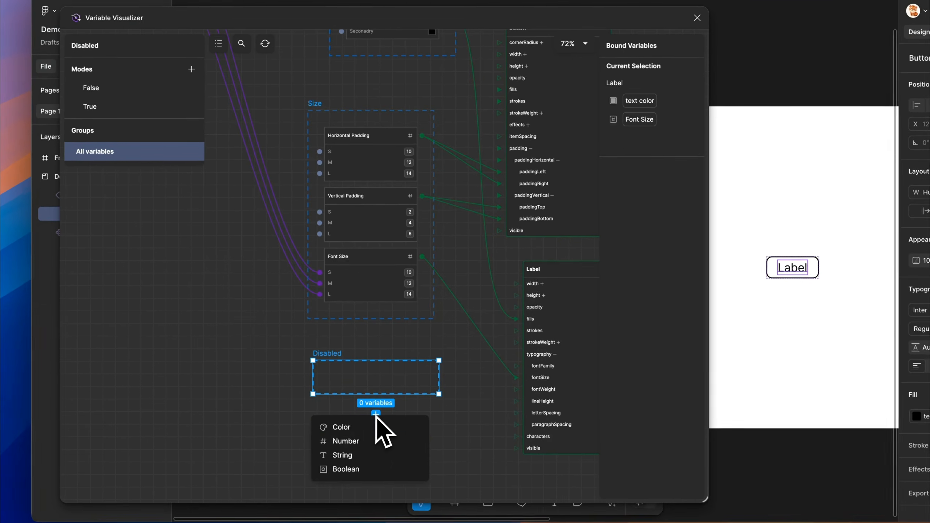
pyautogui.click(379, 441)
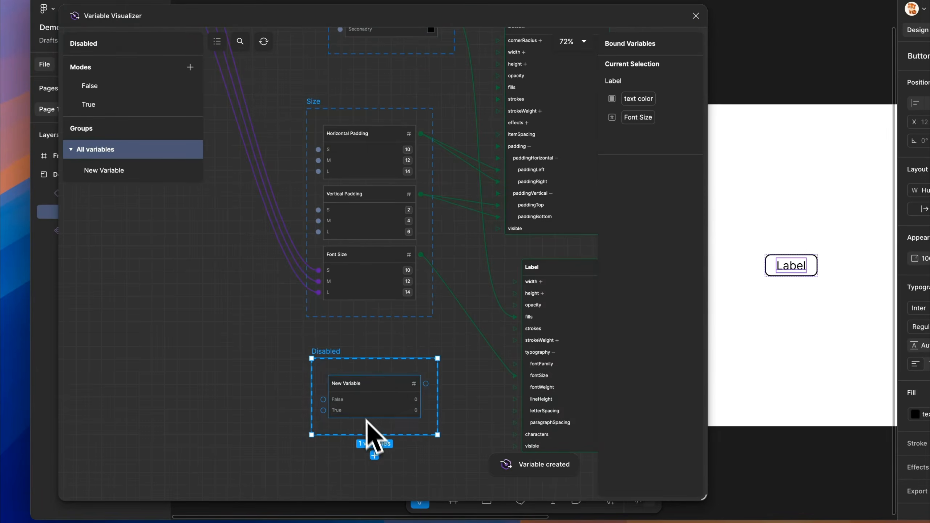
pyautogui.click(342, 381)
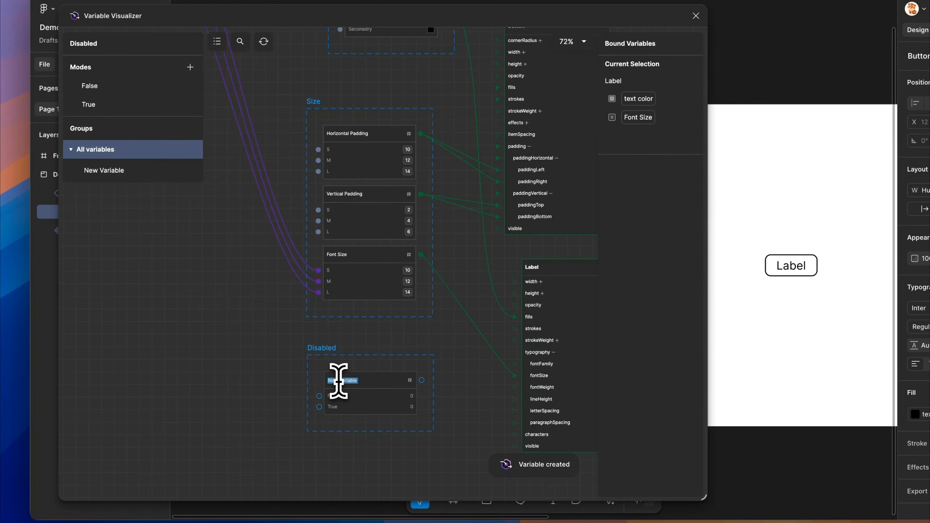
pyautogui.write('Opacity')
pyautogui.press('Return')
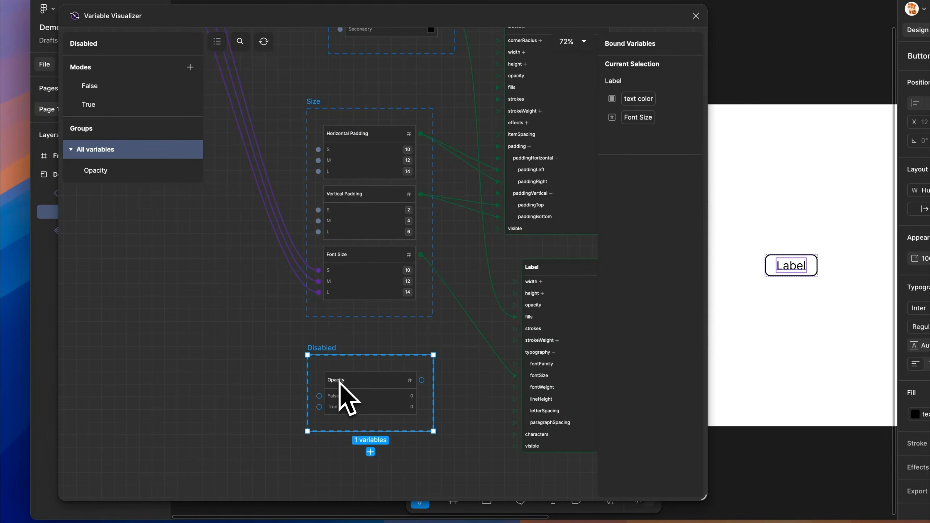
# Set the Opacity variable to 100 for the False mode and 40 for the True mode
pyautogui.scroll(5, 341, 416)
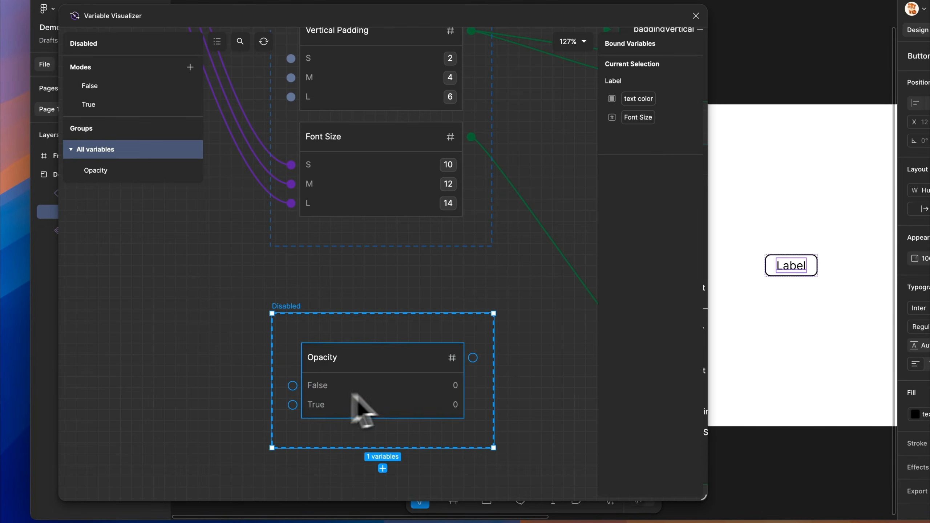
pyautogui.click(454, 389)
pyautogui.write('100')
pyautogui.press('Return')
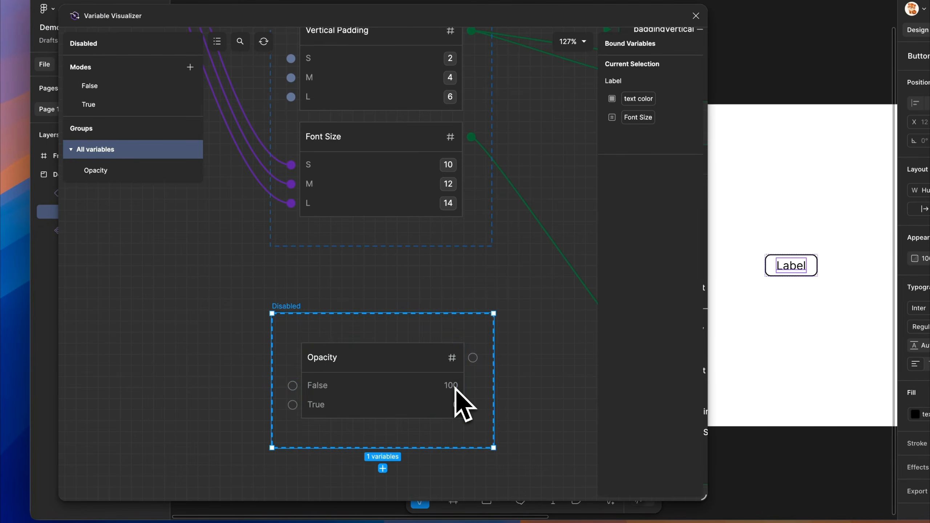
pyautogui.click(456, 405)
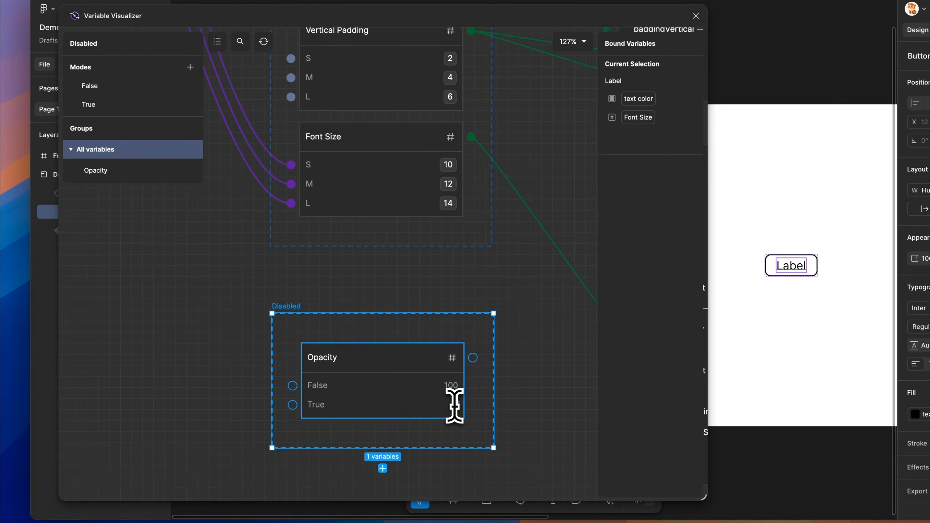
pyautogui.press('Return')
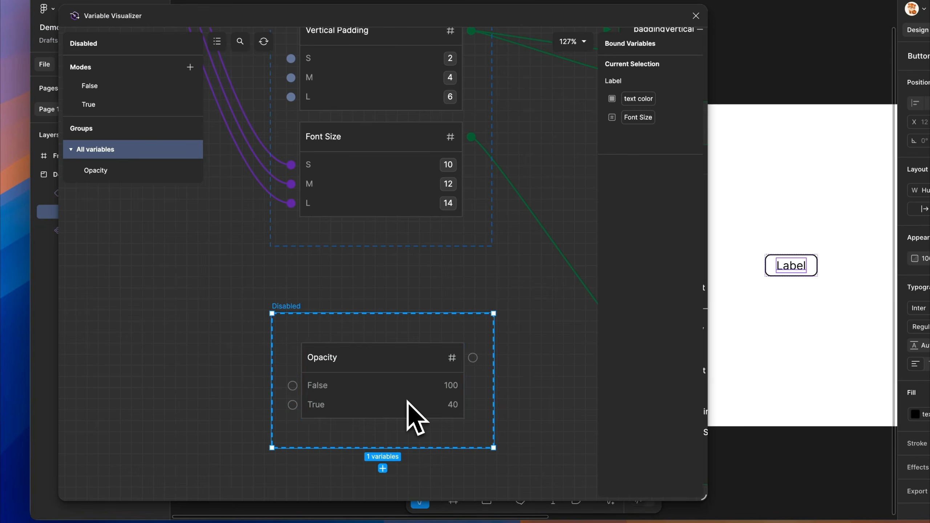
# Bind the Button's opacity property to the Opacity variable of the Disabled collection
pyautogui.moveTo(362, 335); pyautogui.dragTo(358, 333)
pyautogui.scroll(-5, 235, 316)
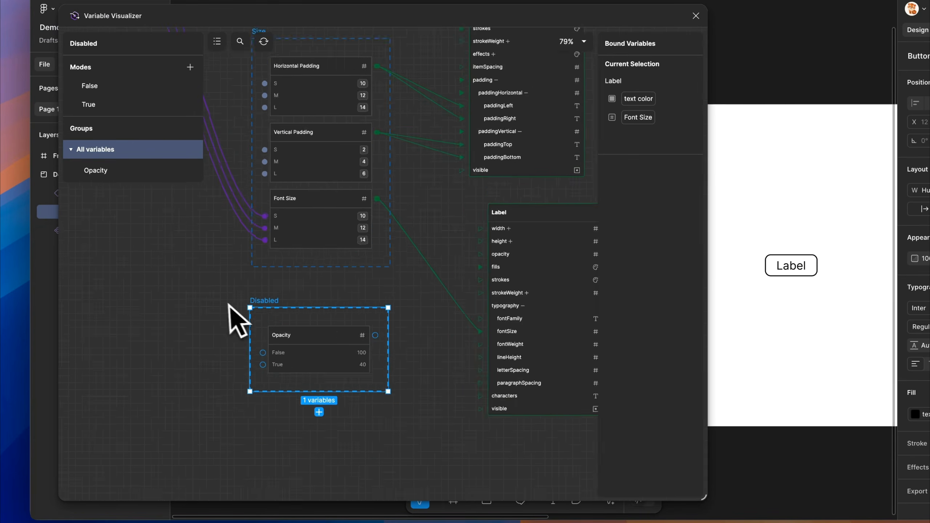
pyautogui.scroll(2, 507, 190)
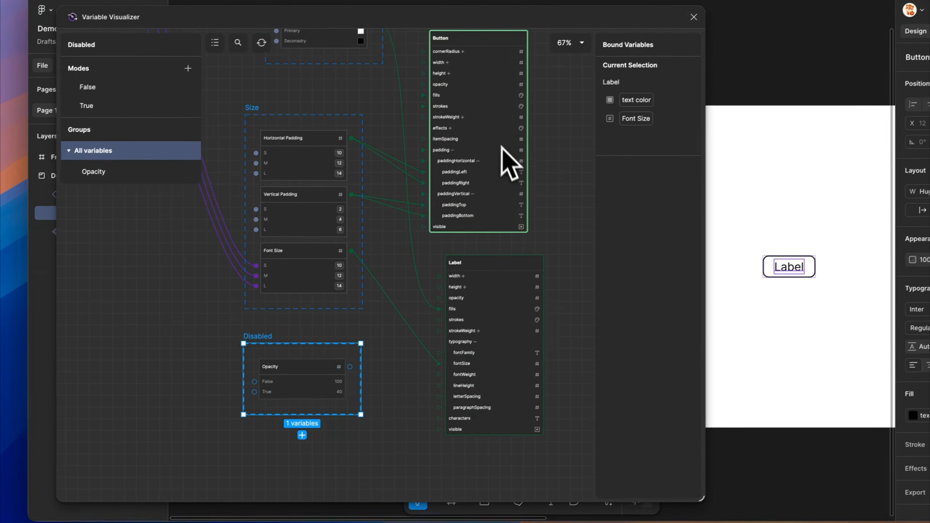
pyautogui.scroll(1, 499, 127)
pyautogui.click(498, 110)
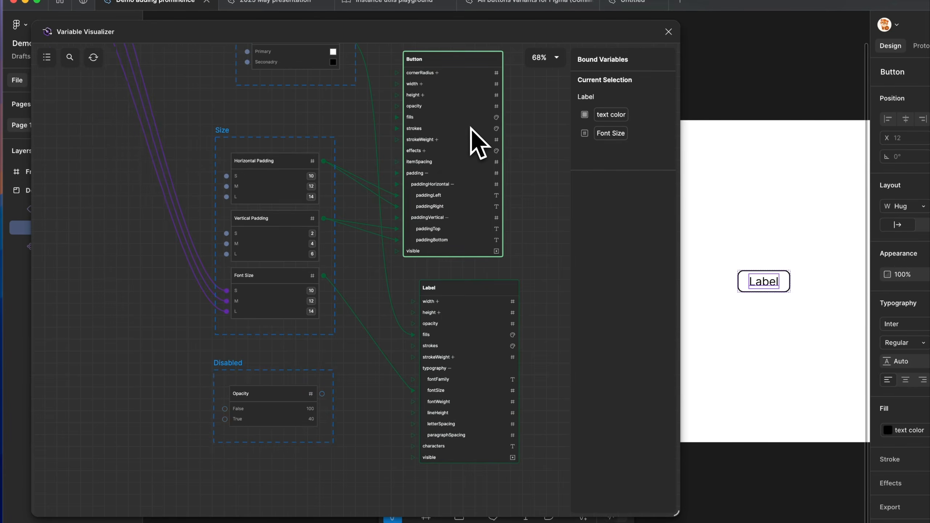
pyautogui.scroll(3, 471, 127)
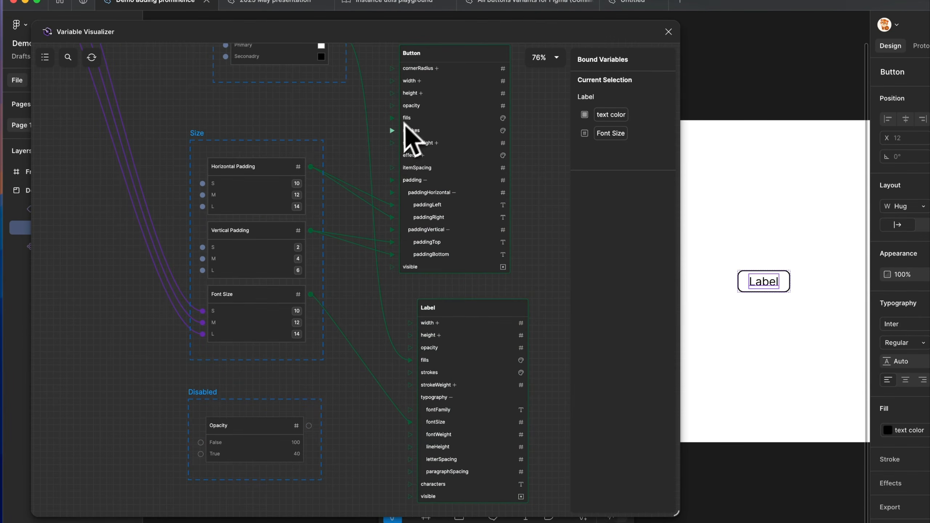
pyautogui.moveTo(391, 105); pyautogui.dragTo(309, 426)
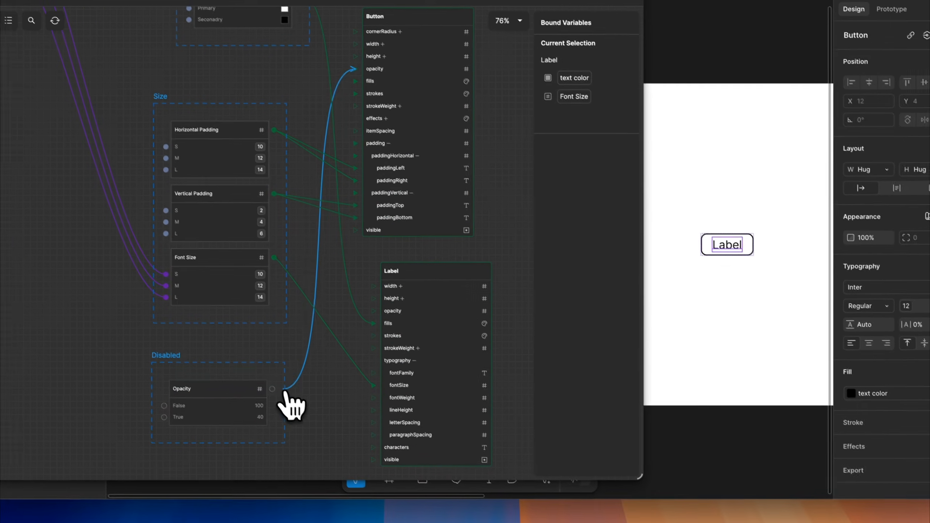
pyautogui.moveTo(271, 388); pyautogui.dragTo(269, 385)
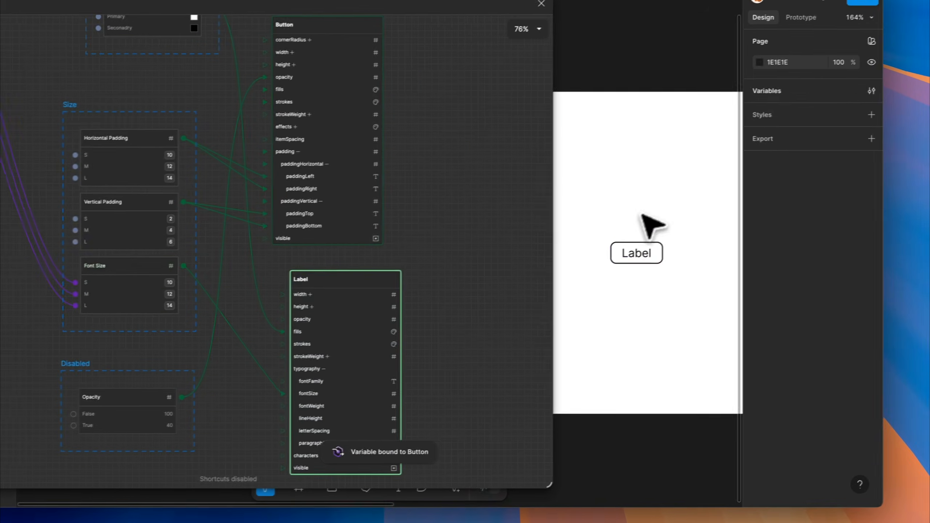
# Apply the Disabled collection's True mode to the Button instance on the Demo frame
pyautogui.click(723, 240)
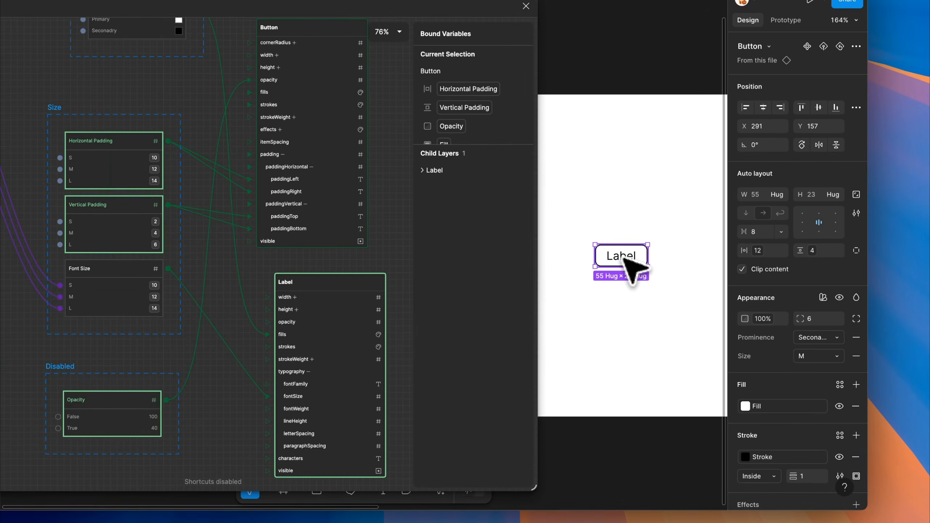
pyautogui.click(823, 297)
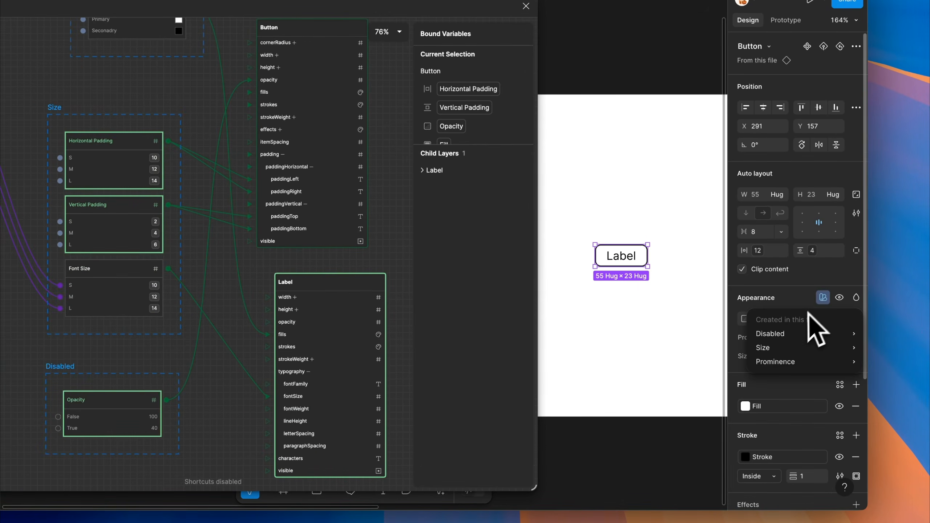
pyautogui.moveTo(806, 334)
pyautogui.click(663, 372)
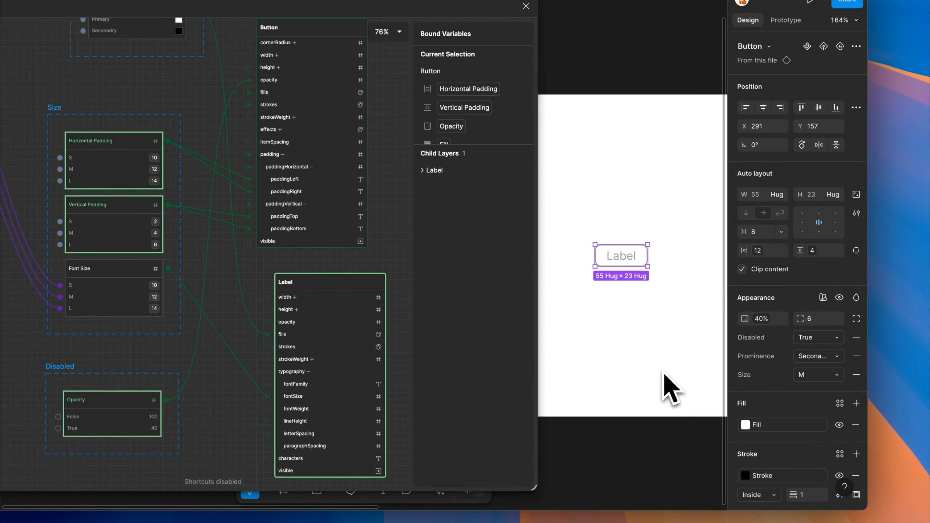
# Switch the Button instance's Disabled mode to False and back to True
pyautogui.click(806, 337)
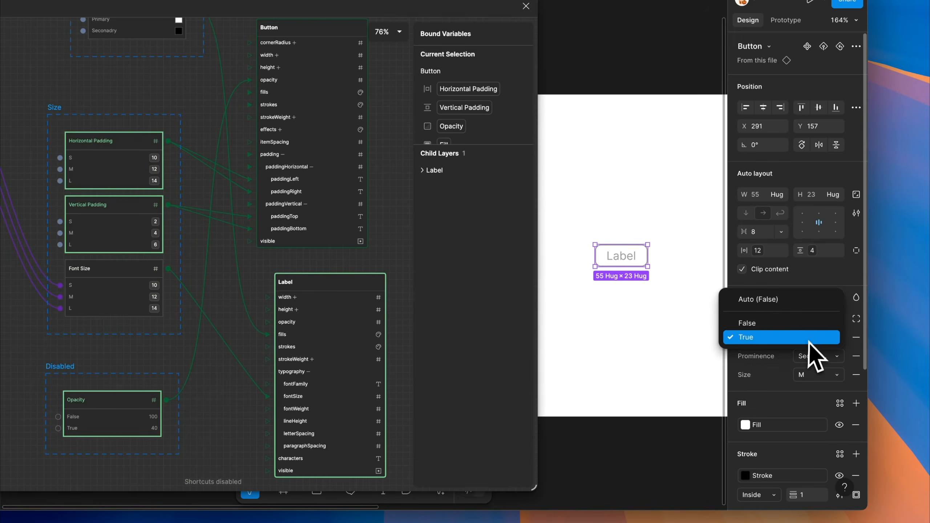
pyautogui.click(765, 329)
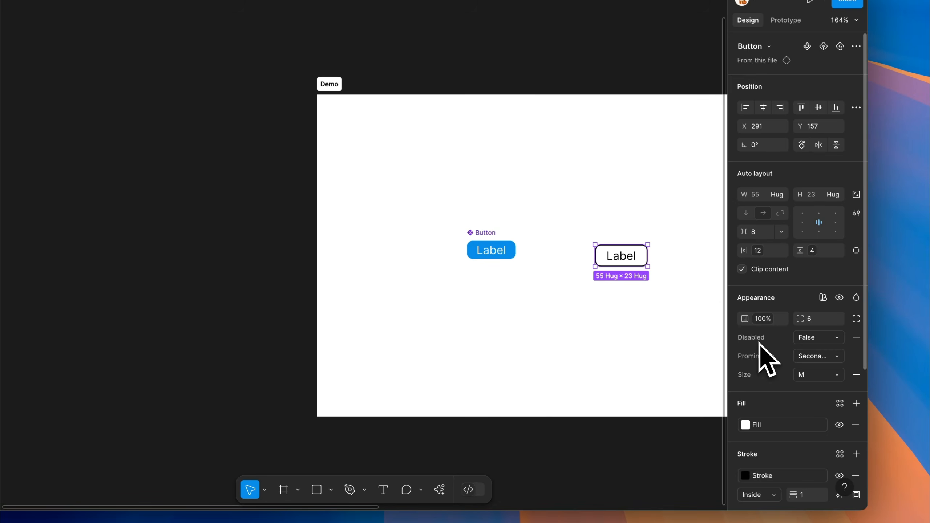
pyautogui.click(795, 339)
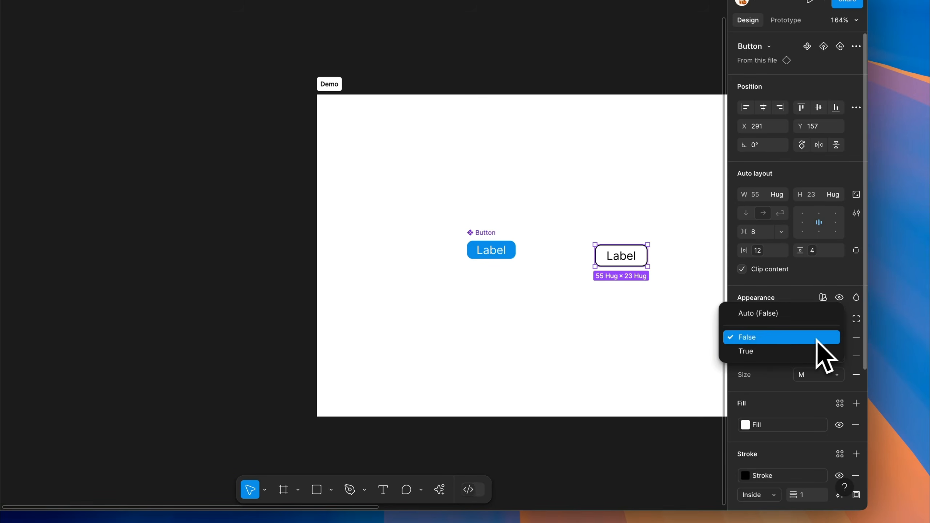
pyautogui.click(791, 351)
pyautogui.scroll(5, 681, 293)
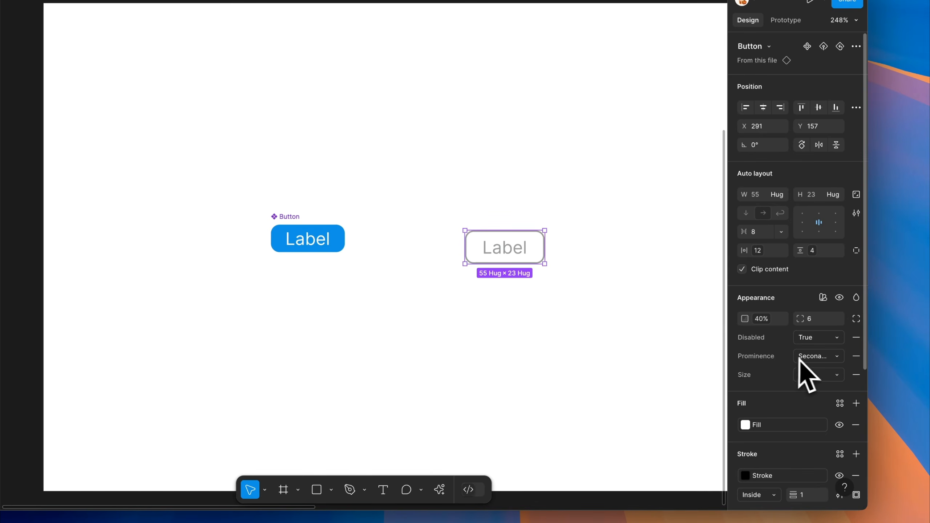
# Set the Button instance's Prominence to Primary and its Size to L, and nudge it slightly on the frame
pyautogui.click(814, 356)
pyautogui.click(785, 341)
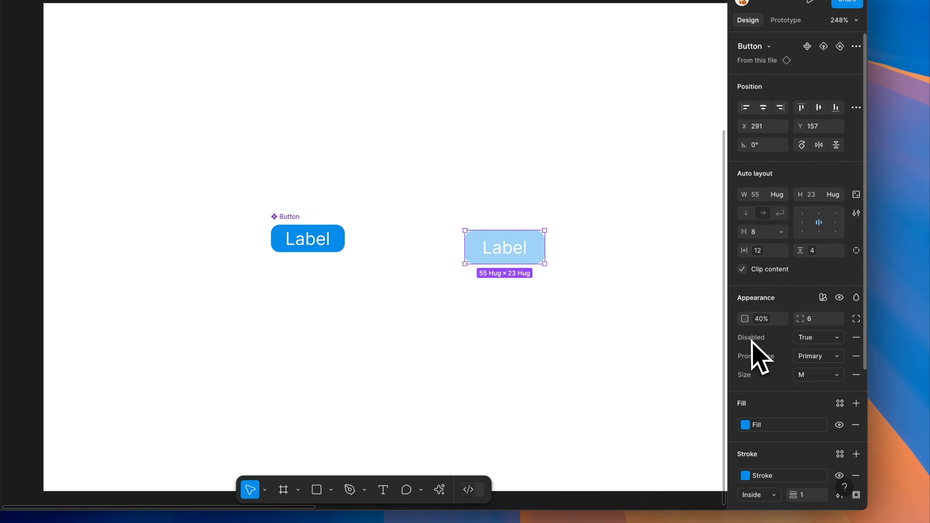
pyautogui.click(810, 376)
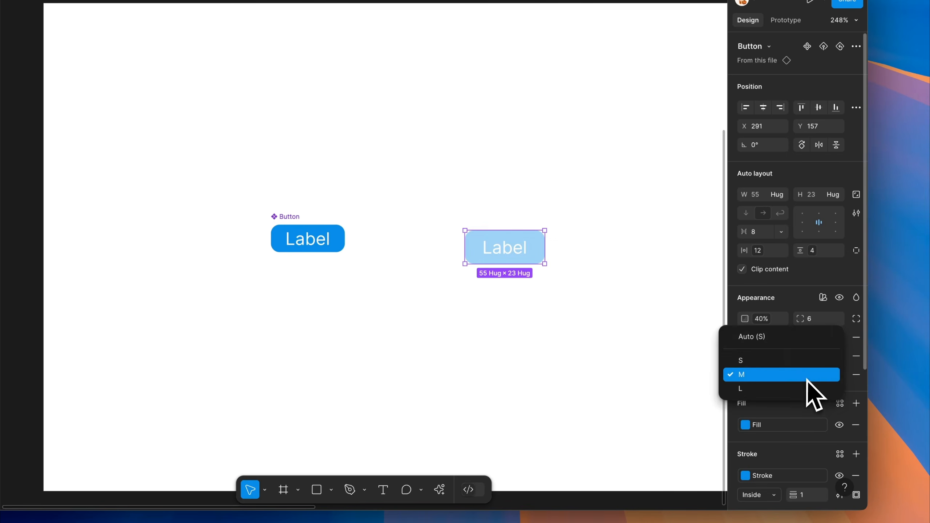
pyautogui.click(805, 388)
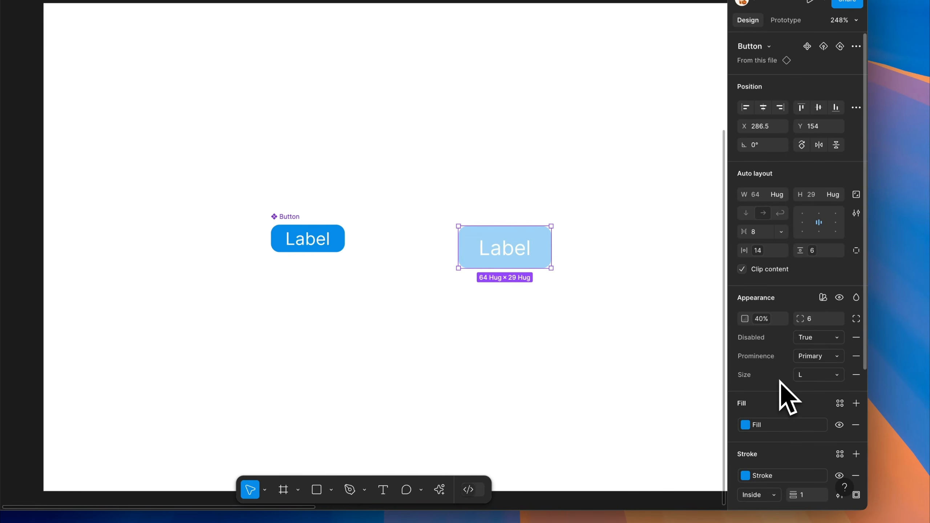
pyautogui.moveTo(507, 258); pyautogui.dragTo(510, 250)
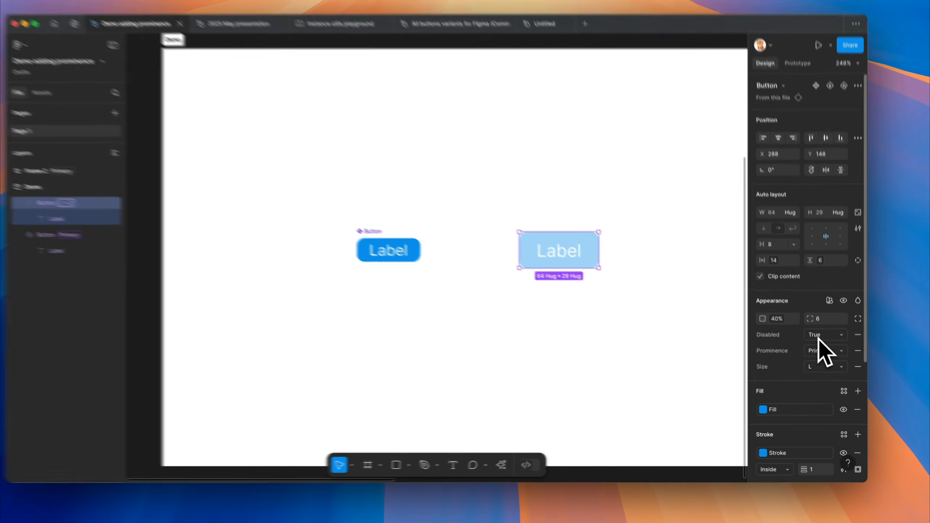
# Set the Button instance's Disabled mode to False
pyautogui.click(824, 345)
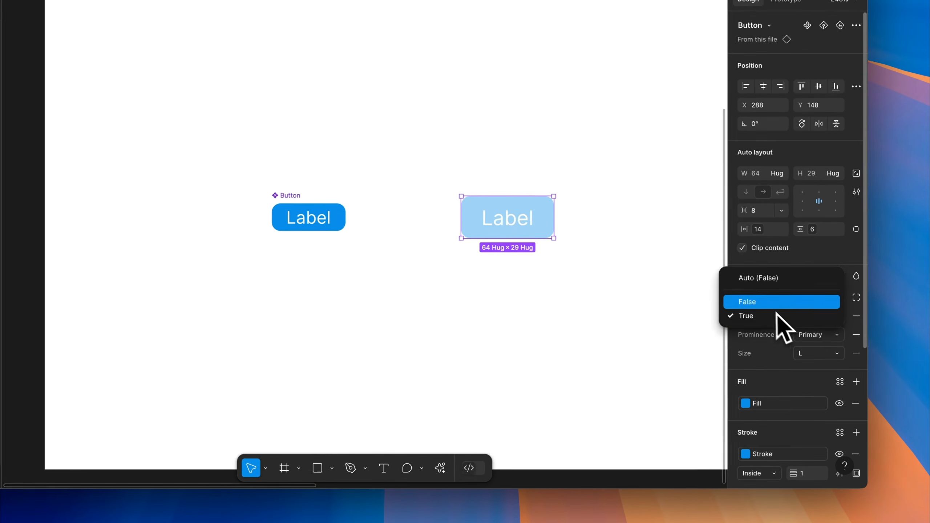
pyautogui.click(799, 331)
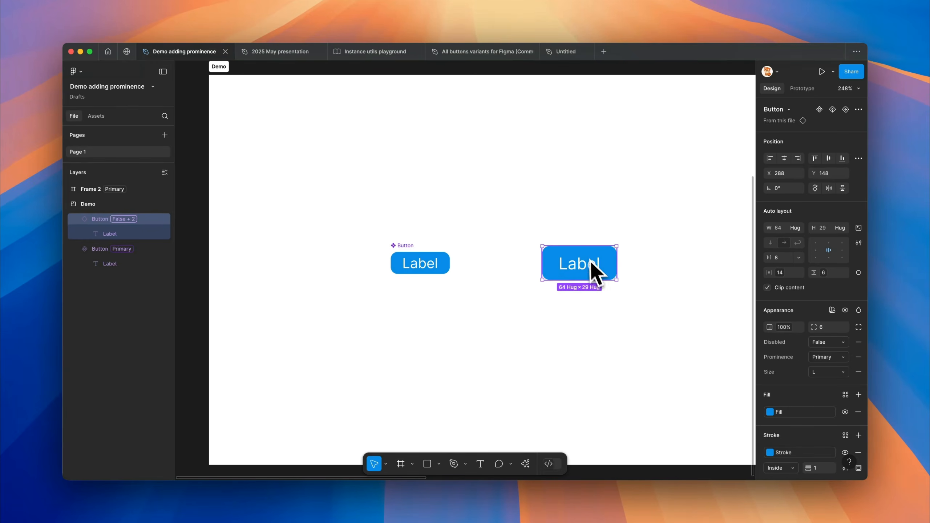
pyautogui.scroll(-1, 428, 325)
pyautogui.scroll(-1, 436, 331)
pyautogui.scroll(3, 637, 270)
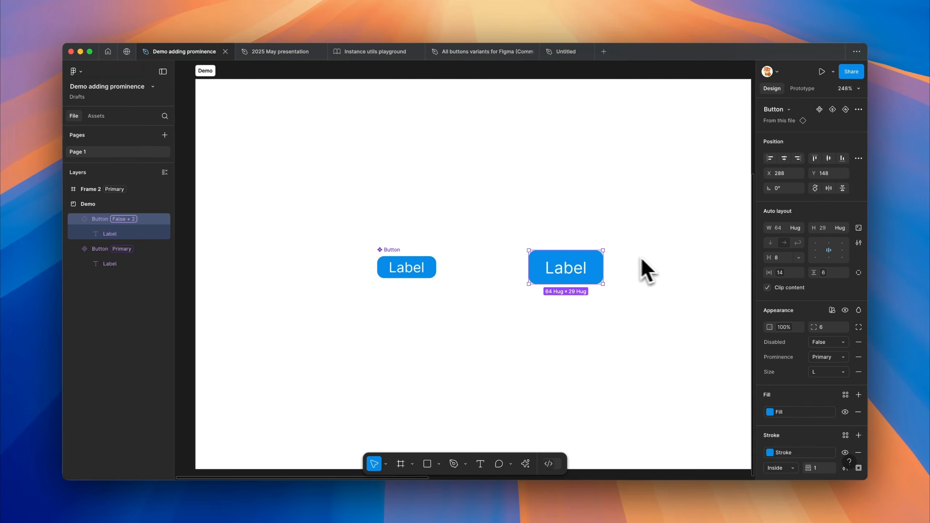
pyautogui.scroll(-2, 487, 239)
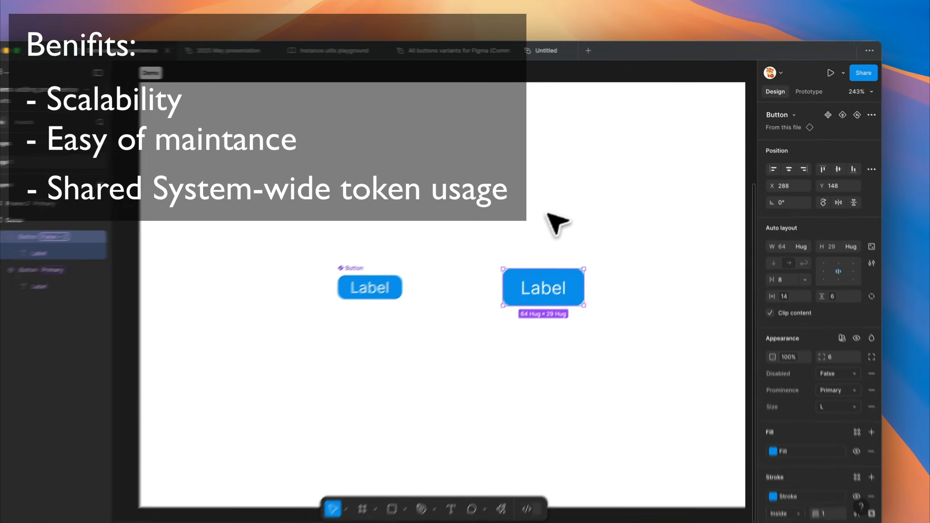
# Draw a frame about 200 × 47 above the buttons and place the text "input here..." inside it
pyautogui.press('Escape')
pyautogui.press('f')
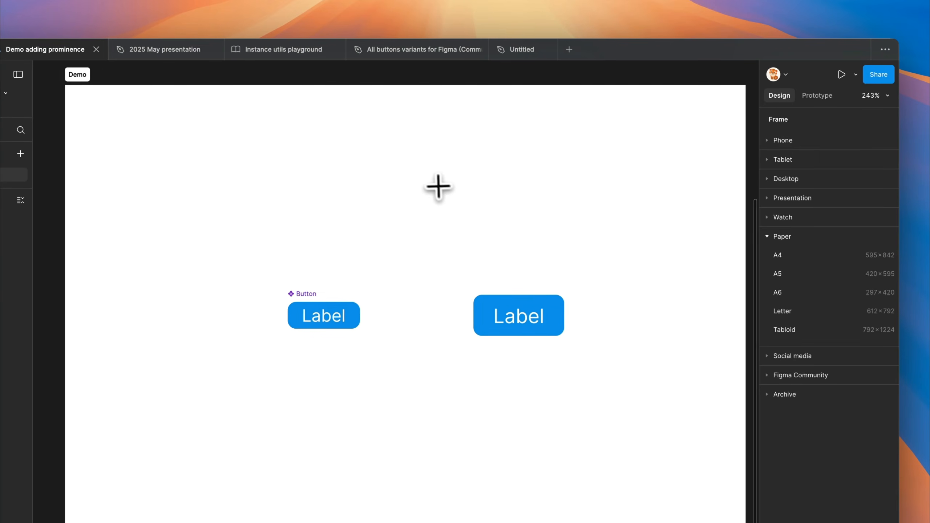
pyautogui.moveTo(472, 148); pyautogui.dragTo(456, 141)
pyautogui.moveTo(385, 161); pyautogui.dragTo(665, 225)
pyautogui.press('t')
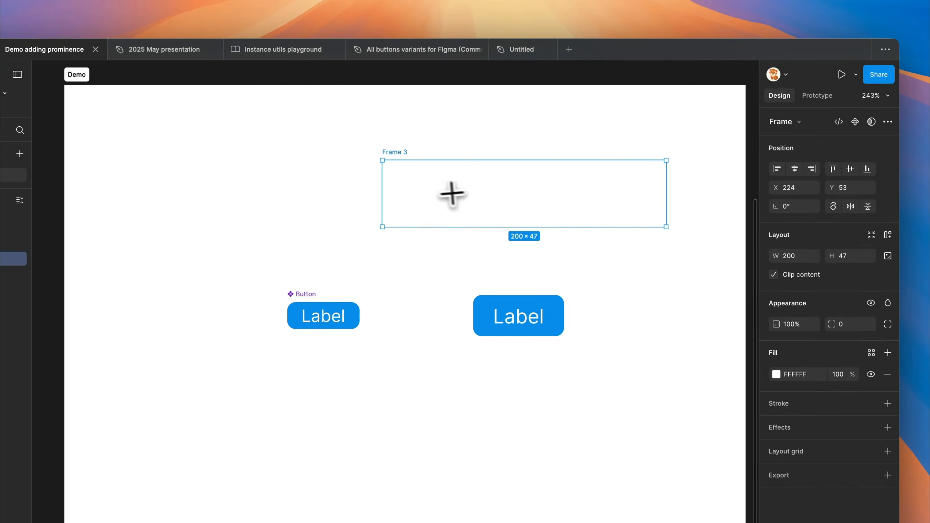
pyautogui.click(439, 195)
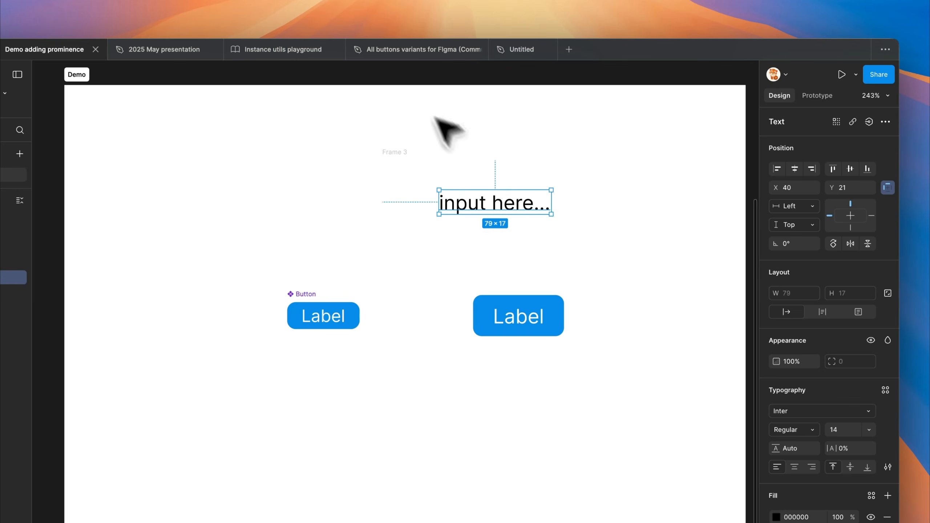
# Add auto layout to the new frame and turn it into a component named Input
pyautogui.click(390, 156)
pyautogui.hotkey('shift', 'a')
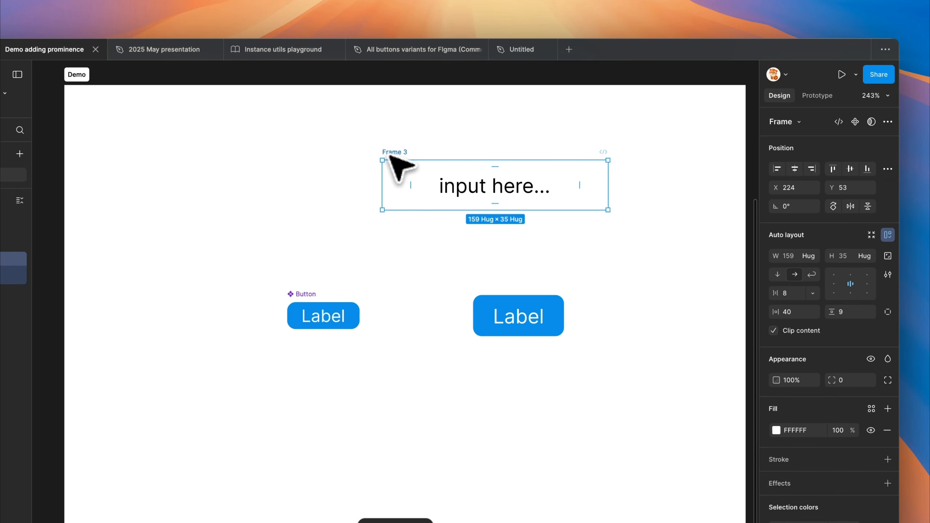
pyautogui.press('super+alt+k')
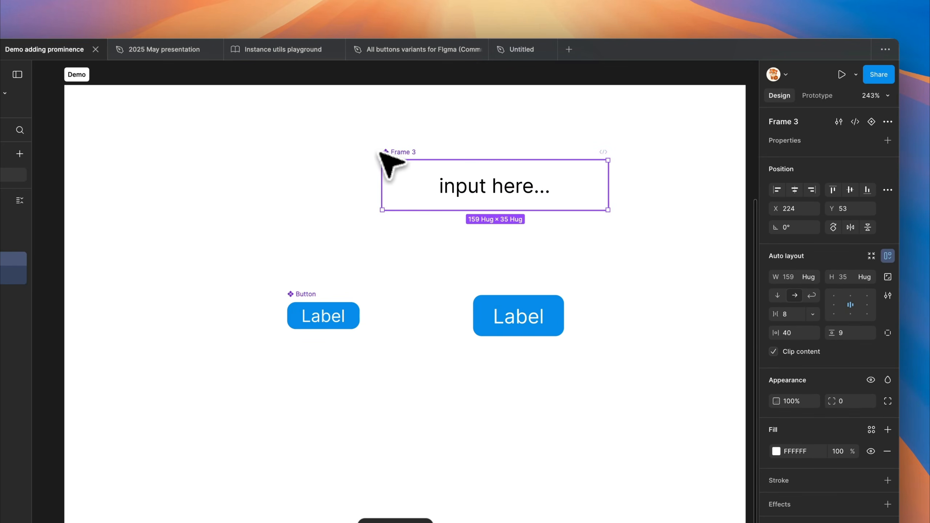
pyautogui.doubleClick(400, 152)
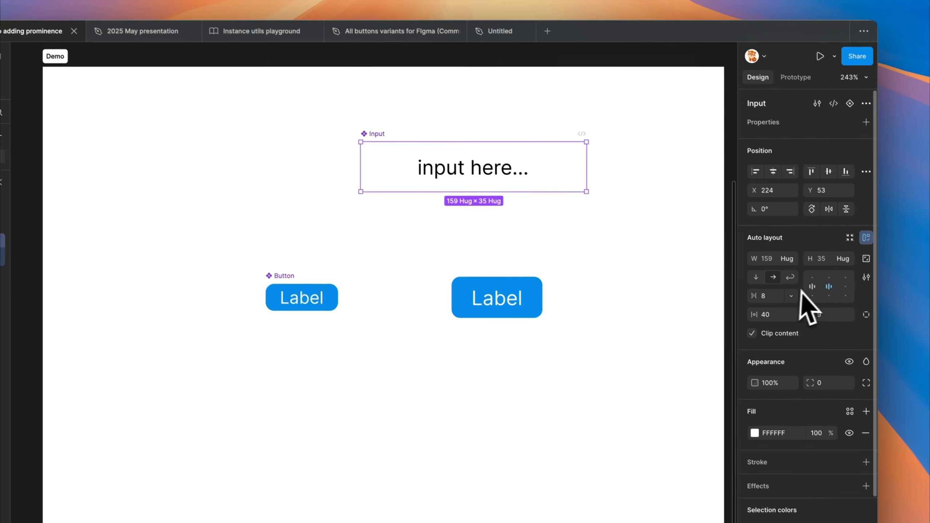
# Align the Input component's content to the left and open the Variable Visualizer
pyautogui.click(836, 306)
pyautogui.click(549, 177)
pyautogui.write('vv')
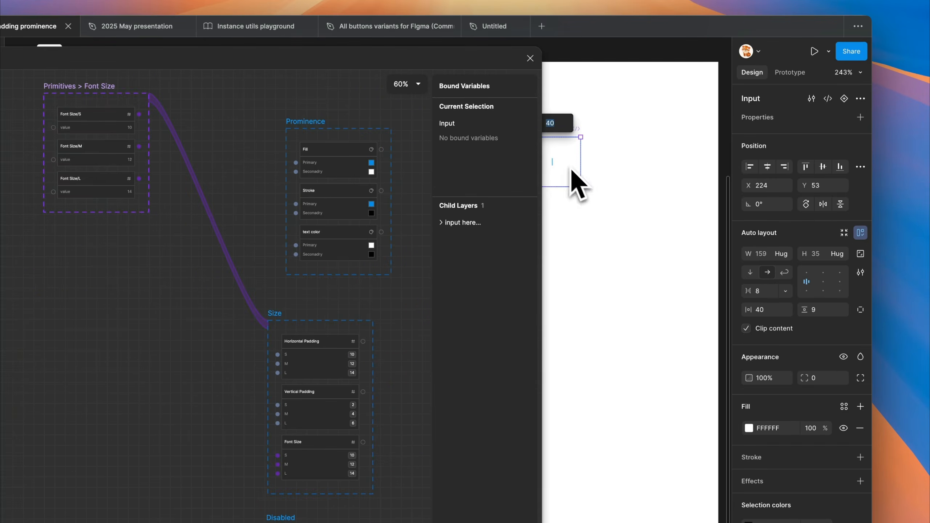
# Add the Input layer to the variable graph as a node beside the Prominence collection
pyautogui.click(588, 168)
pyautogui.click(560, 163)
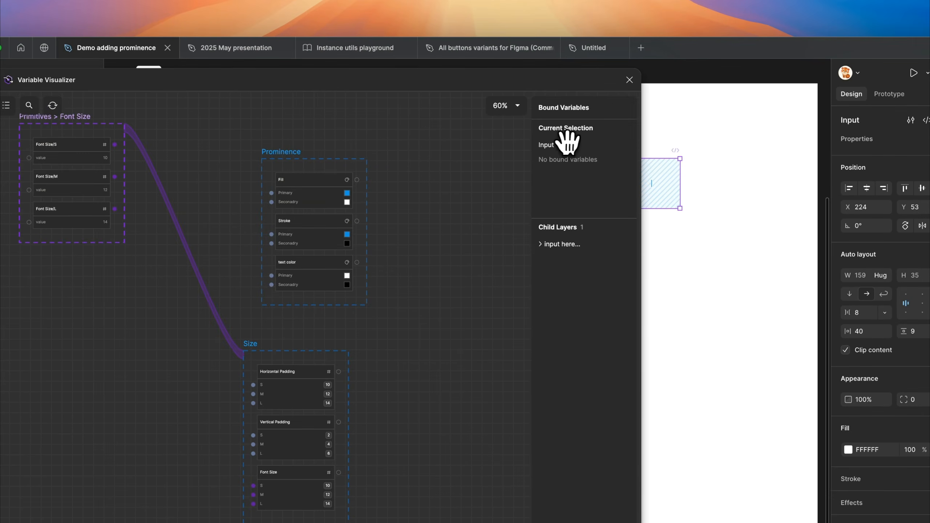
pyautogui.moveTo(444, 170); pyautogui.dragTo(443, 171)
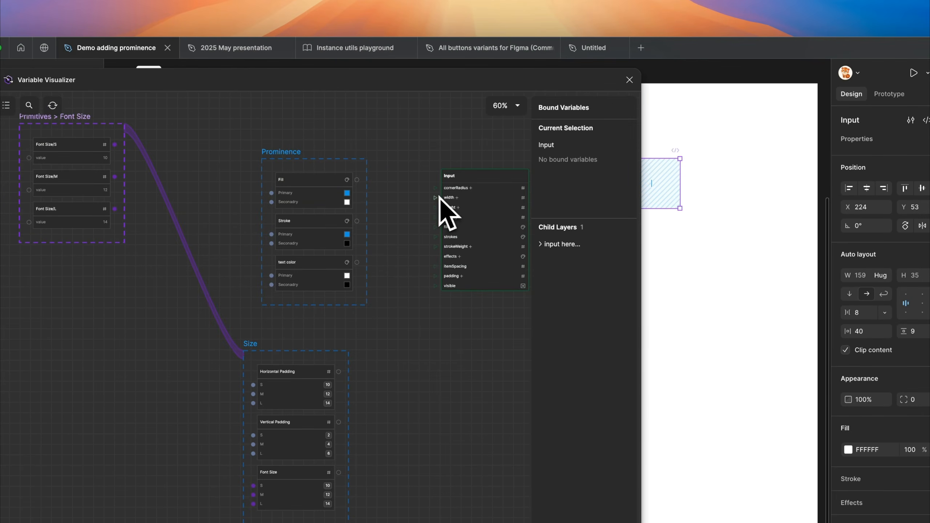
pyautogui.scroll(2, 423, 196)
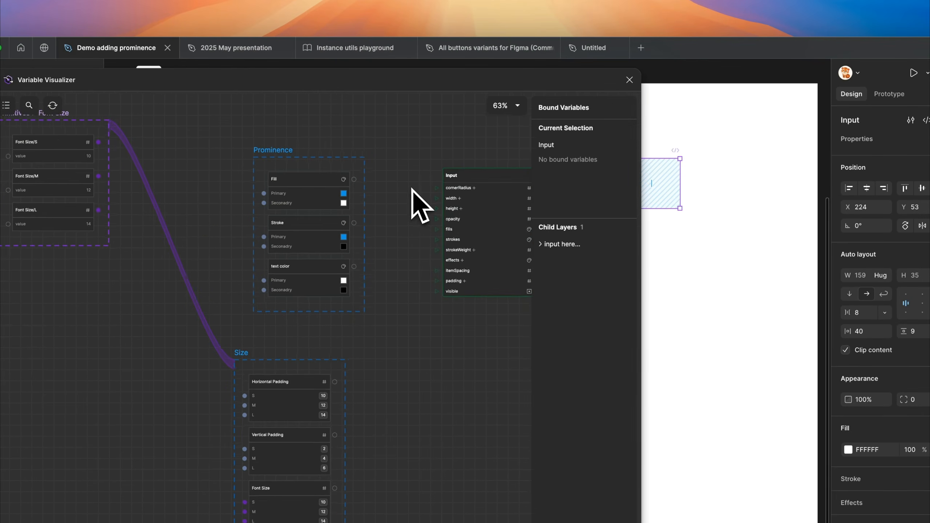
# Shift the Prominence collection slightly and move the Input node closer to it in the graph
pyautogui.click(287, 164)
pyautogui.moveTo(389, 153); pyautogui.dragTo(403, 181)
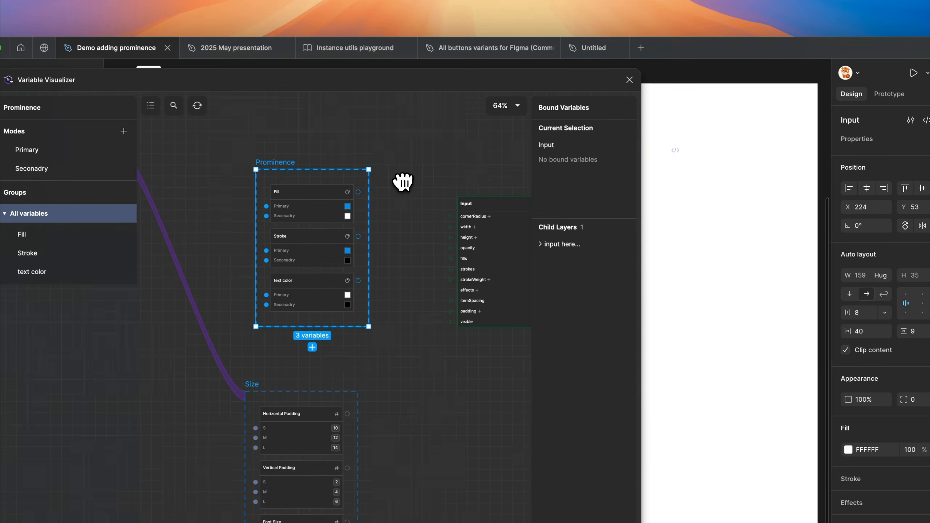
pyautogui.click(477, 203)
pyautogui.moveTo(478, 205); pyautogui.dragTo(439, 193)
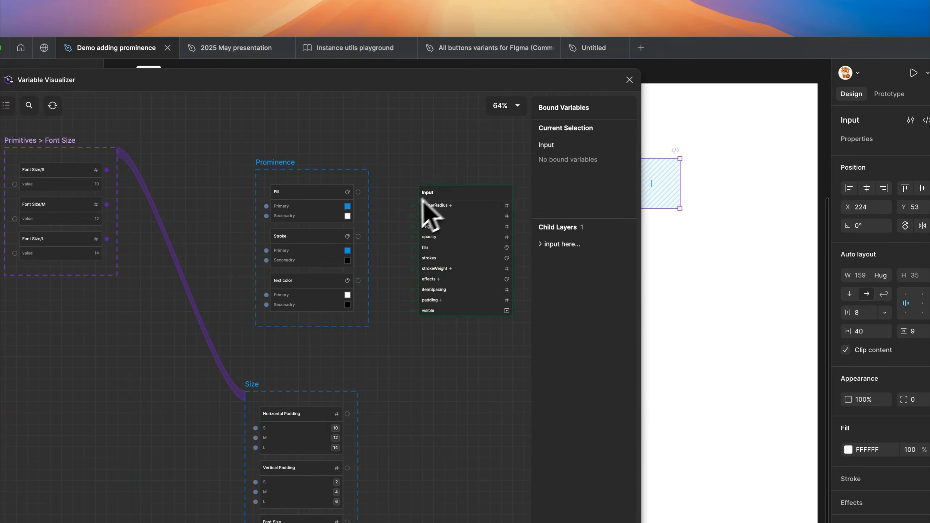
pyautogui.scroll(5, 388, 216)
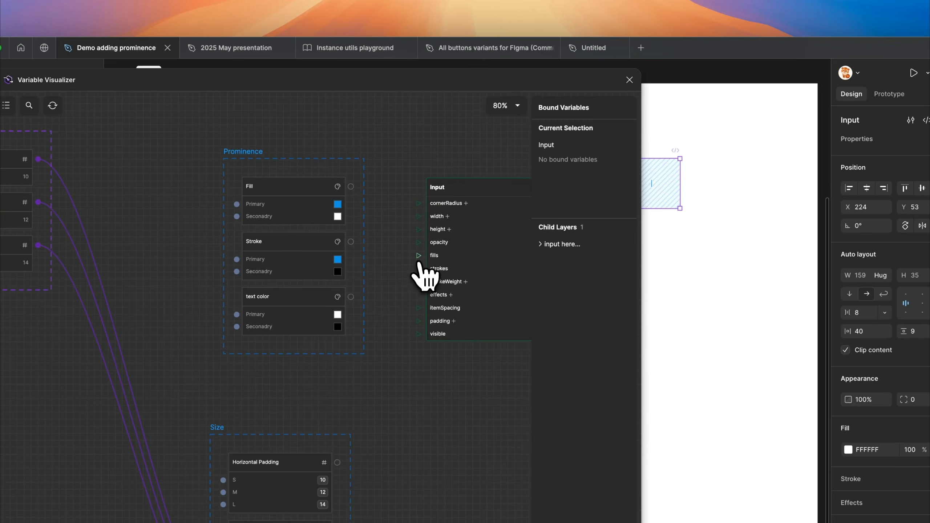
# Display all variables of the Primitives collection in the graph instead of only the Font Size group
pyautogui.hscroll(-4, 411, 260)
pyautogui.click(126, 173)
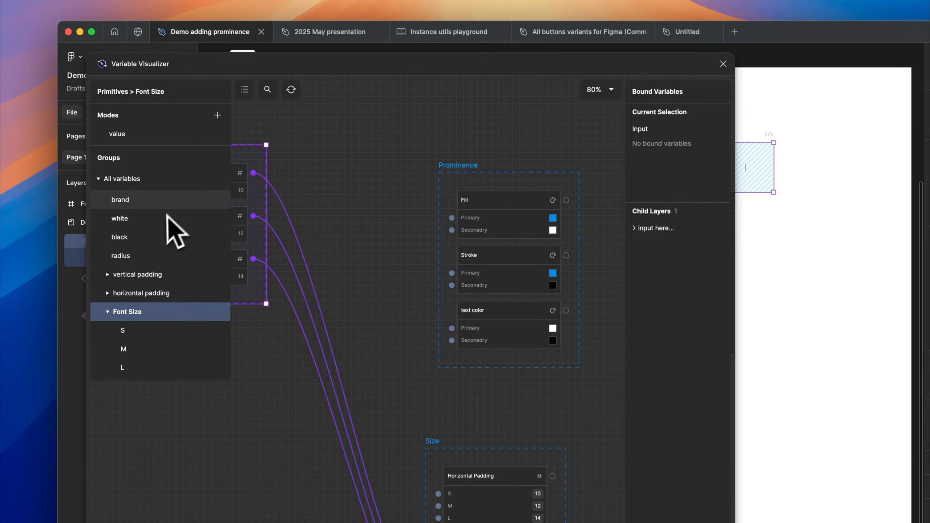
pyautogui.click(125, 179)
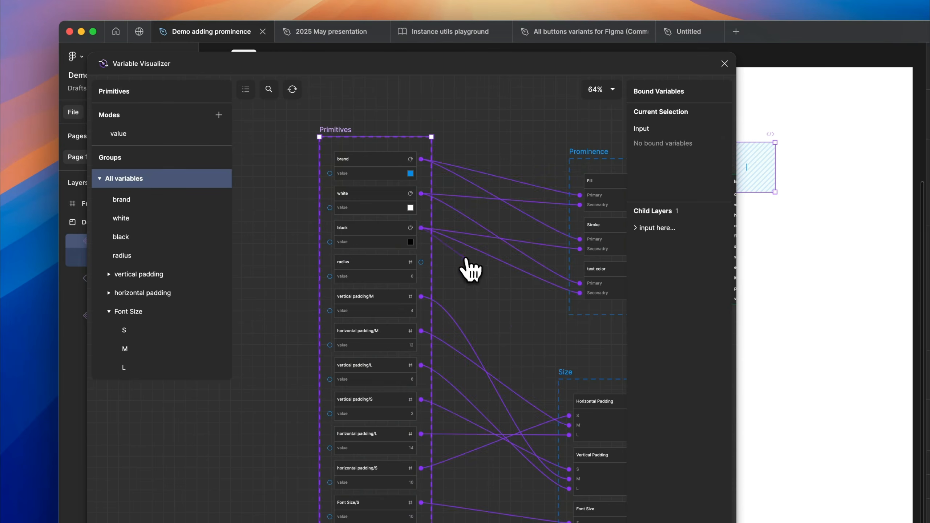
# Bind the black primitive to the Input node's strokes and the radius primitive to its cornerRadius
pyautogui.hscroll(6, 474, 270)
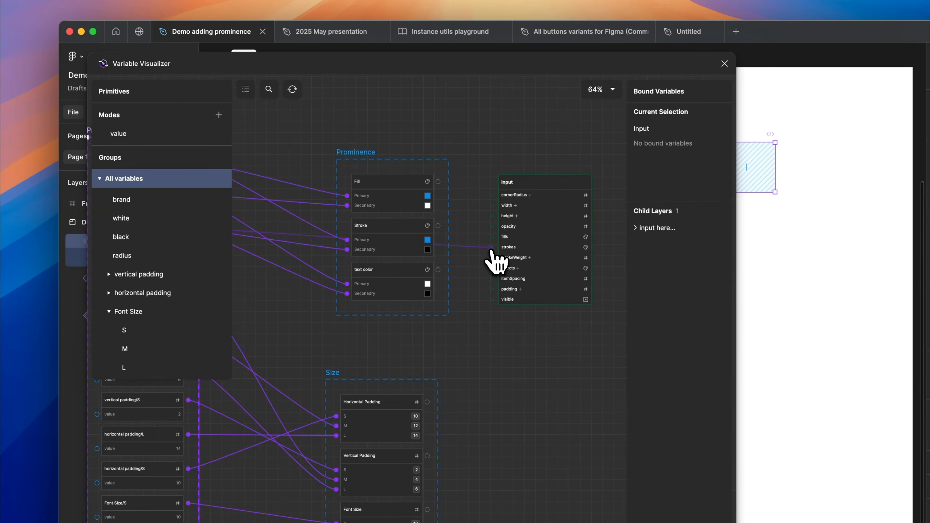
pyautogui.moveTo(490, 250); pyautogui.dragTo(491, 248)
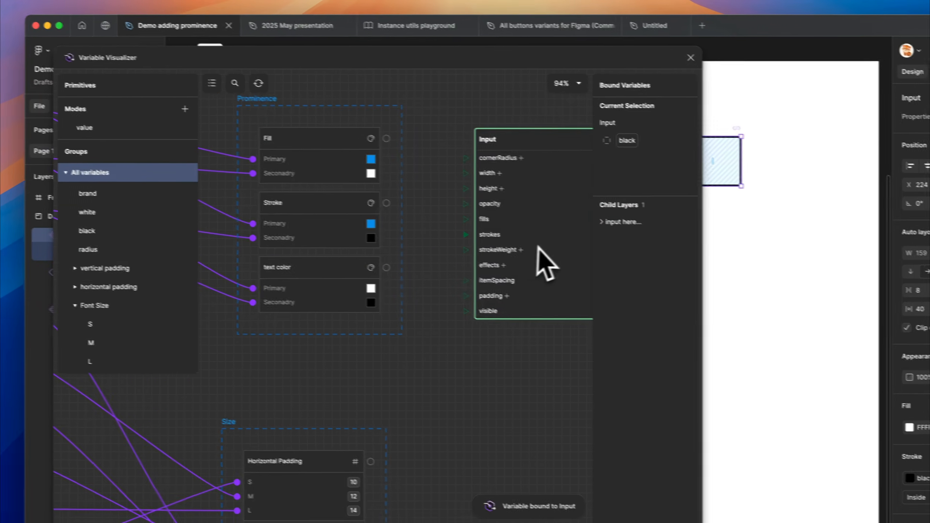
pyautogui.hscroll(-10, 400, 187)
pyautogui.moveTo(465, 159); pyautogui.dragTo(372, 286)
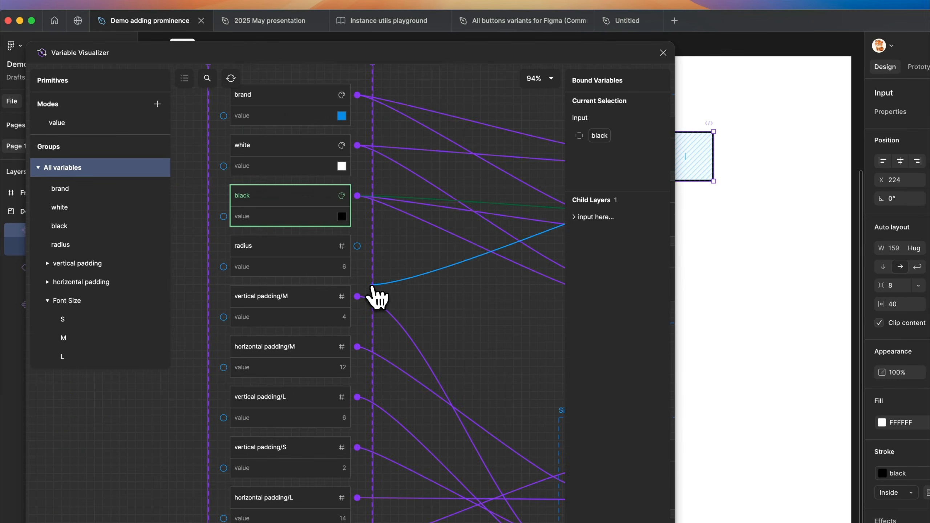
pyautogui.moveTo(365, 253); pyautogui.dragTo(367, 257)
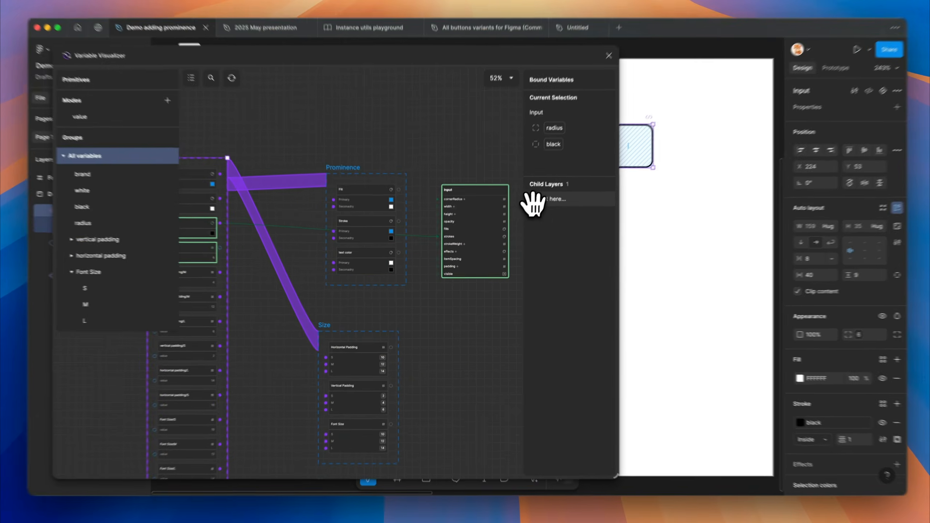
# Add the "input here..." child layer to the graph and bind its typography fontSize to the Size collection's Font Size variable
pyautogui.moveTo(539, 208); pyautogui.dragTo(446, 314)
pyautogui.scroll(5, 470, 383)
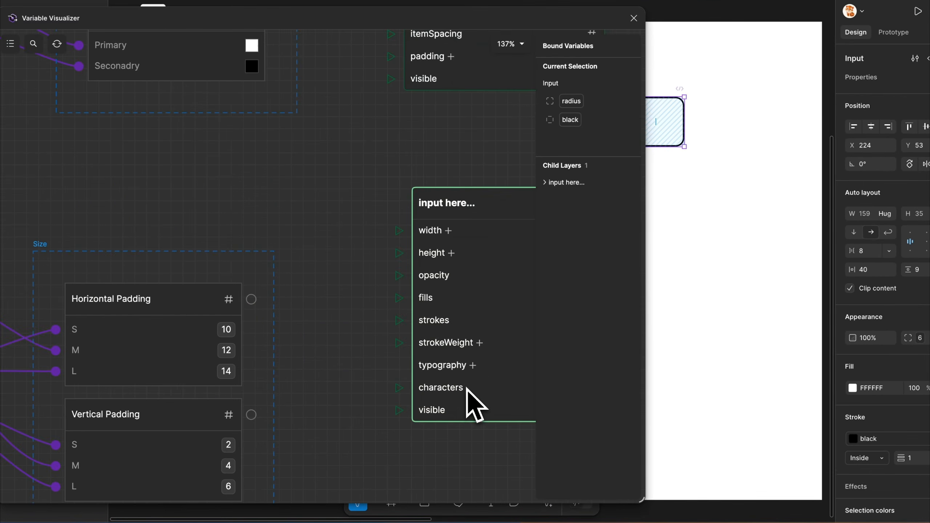
pyautogui.click(474, 371)
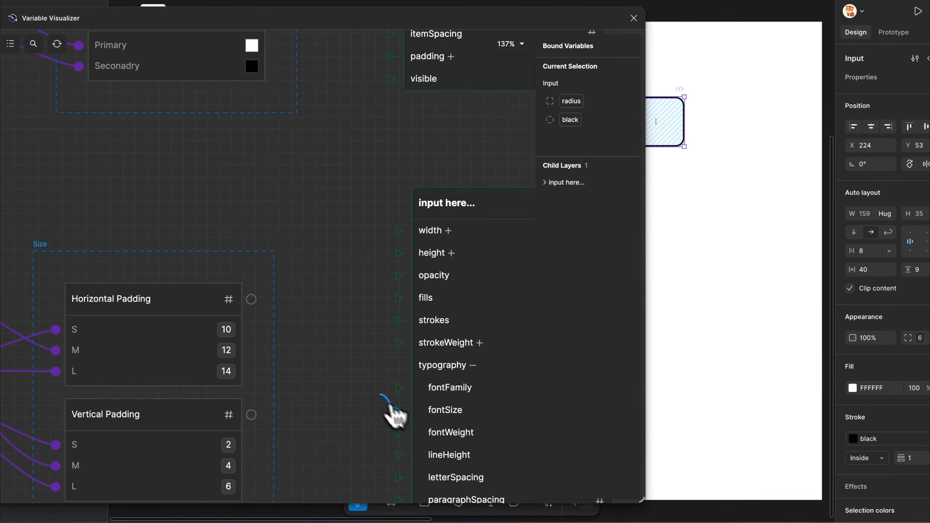
pyautogui.scroll(-2, 381, 403)
pyautogui.moveTo(393, 416); pyautogui.dragTo(345, 388)
pyautogui.scroll(-5, 369, 395)
pyautogui.scroll(-5, 374, 436)
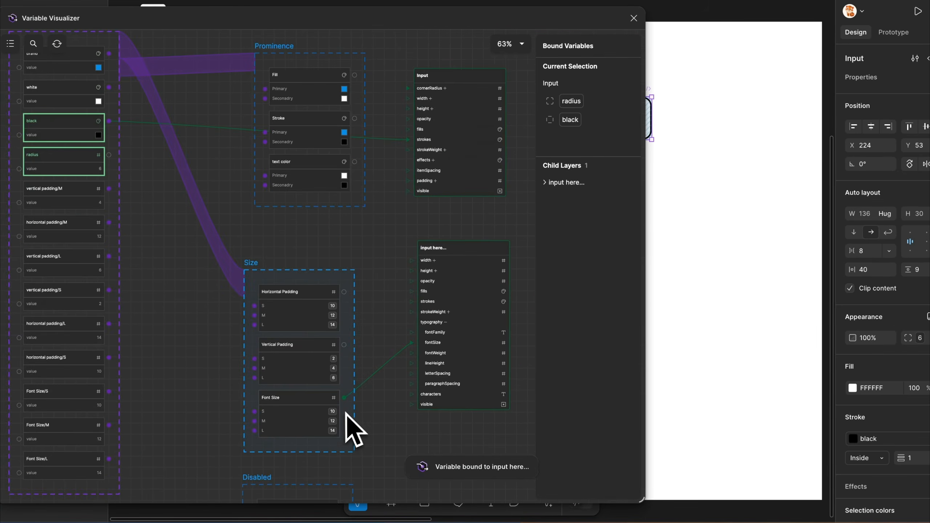
# Bind the Input node's horizontal and vertical padding to the Size collection's Horizontal Padding and Vertical Padding variables
pyautogui.scroll(2, 384, 399)
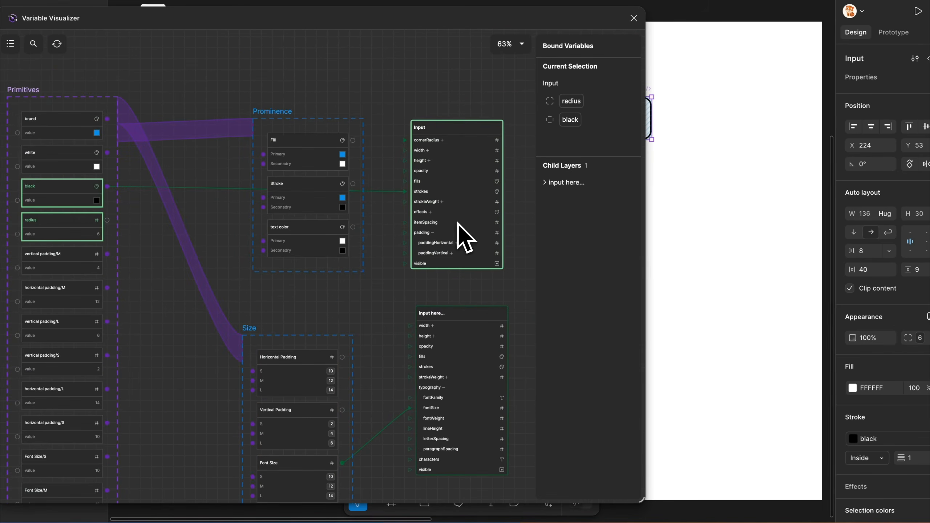
pyautogui.scroll(1, 403, 257)
pyautogui.moveTo(407, 242); pyautogui.dragTo(421, 286)
pyautogui.moveTo(436, 235); pyautogui.dragTo(440, 235)
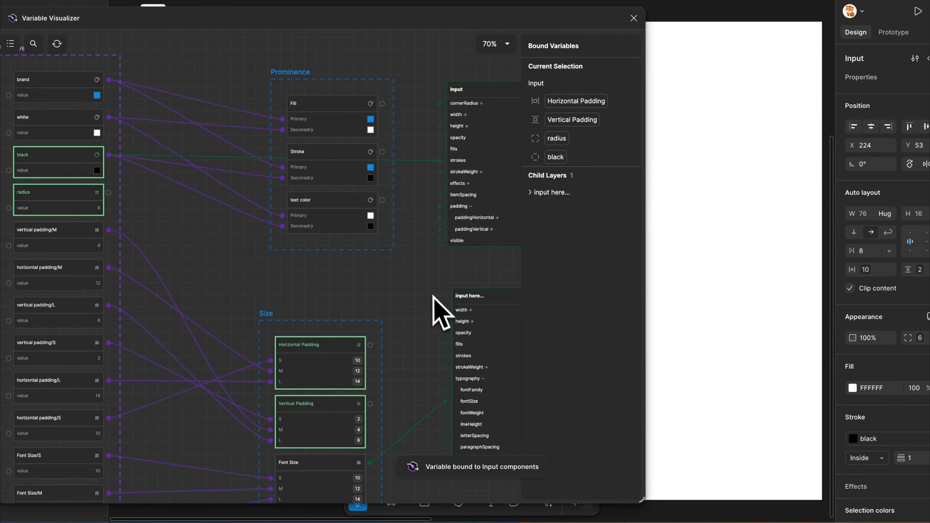
# Close the Variable Visualizer and place an instance of the Input component just above the blue Button instance
pyautogui.press('Escape')
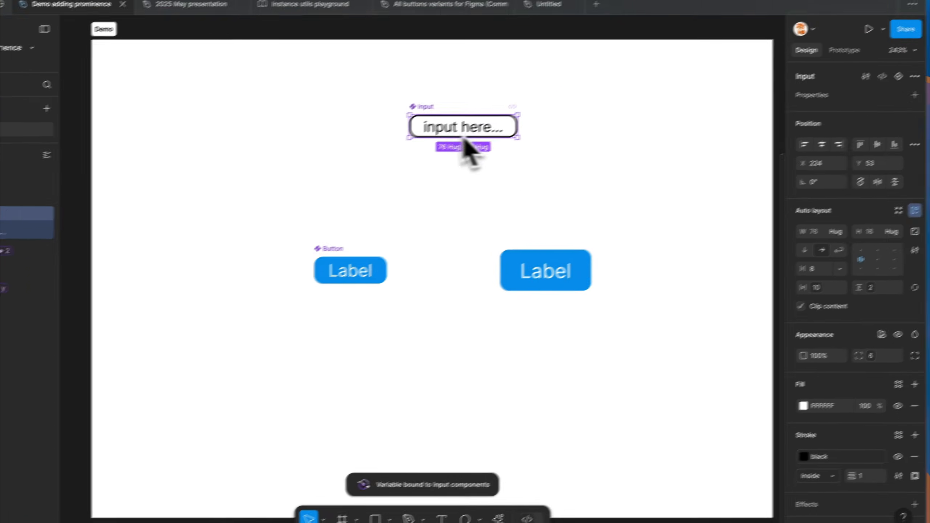
pyautogui.moveTo(423, 134); pyautogui.dragTo(490, 195)
pyautogui.press('super+z')
pyautogui.click(506, 166)
pyautogui.moveTo(478, 145); pyautogui.dragTo(557, 235)
# Apply the Size mode M to the Input instance, and switch it to L
pyautogui.click(842, 342)
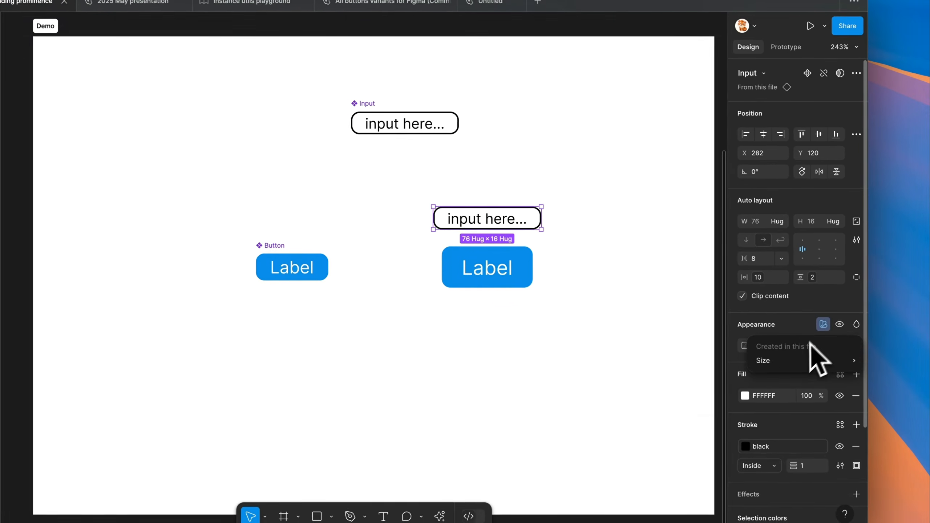
pyautogui.moveTo(787, 365)
pyautogui.click(656, 400)
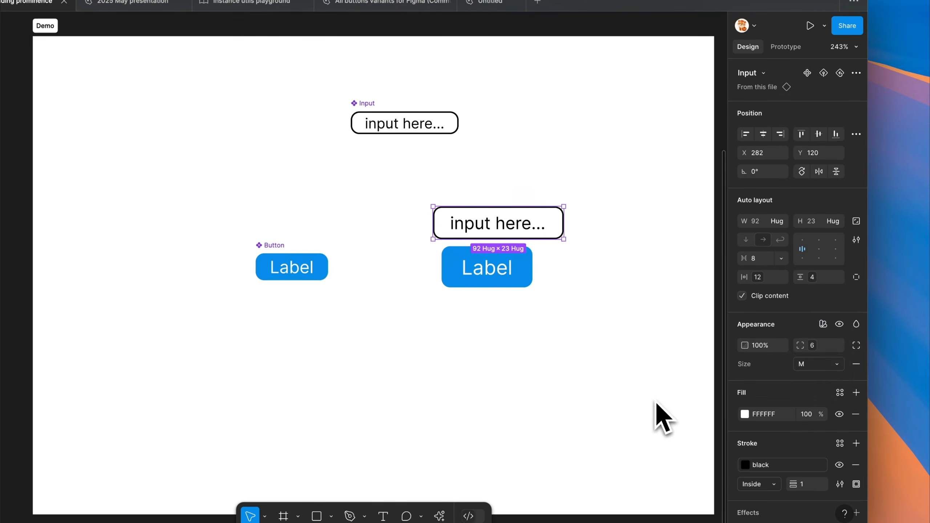
pyautogui.click(806, 364)
pyautogui.click(804, 380)
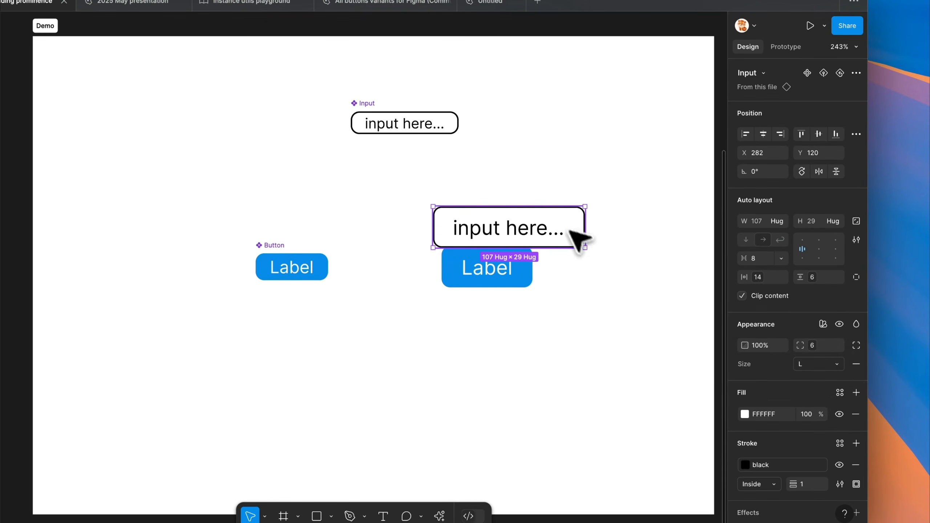
# Move the Input instance up off the button and widen the main Input component to about 124
pyautogui.moveTo(579, 239); pyautogui.dragTo(572, 209)
pyautogui.click(457, 123)
pyautogui.moveTo(458, 122); pyautogui.dragTo(526, 123)
pyautogui.click(553, 200)
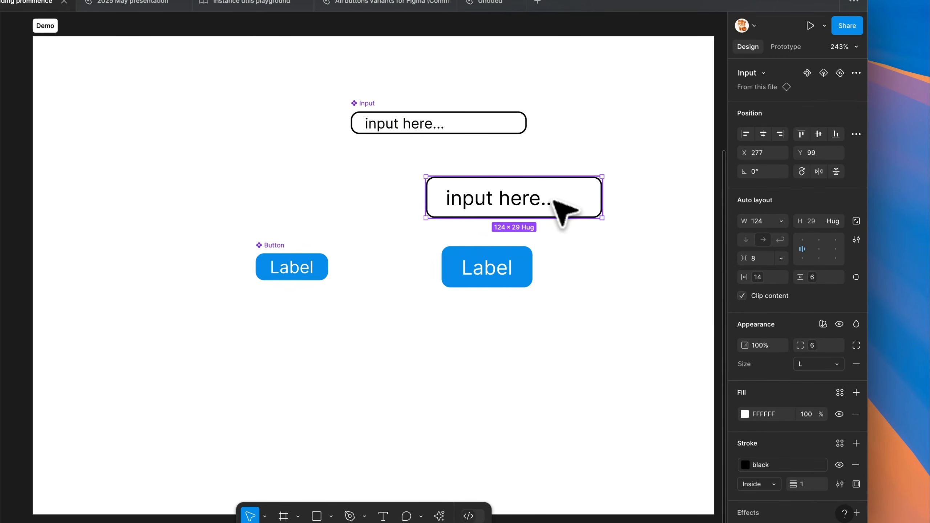
# Cycle the widened Input instance's Size mode through S, M and L
pyautogui.click(802, 364)
pyautogui.click(780, 334)
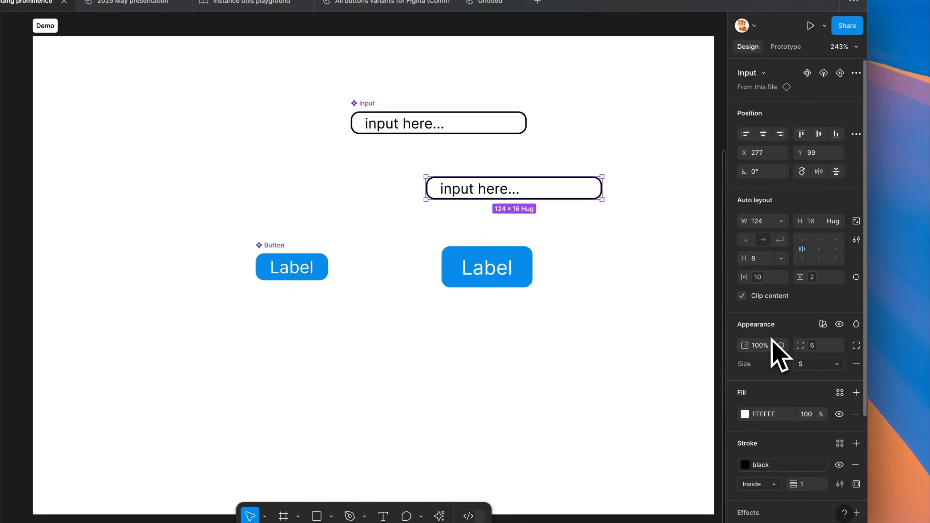
pyautogui.click(821, 363)
pyautogui.click(805, 378)
pyautogui.click(817, 363)
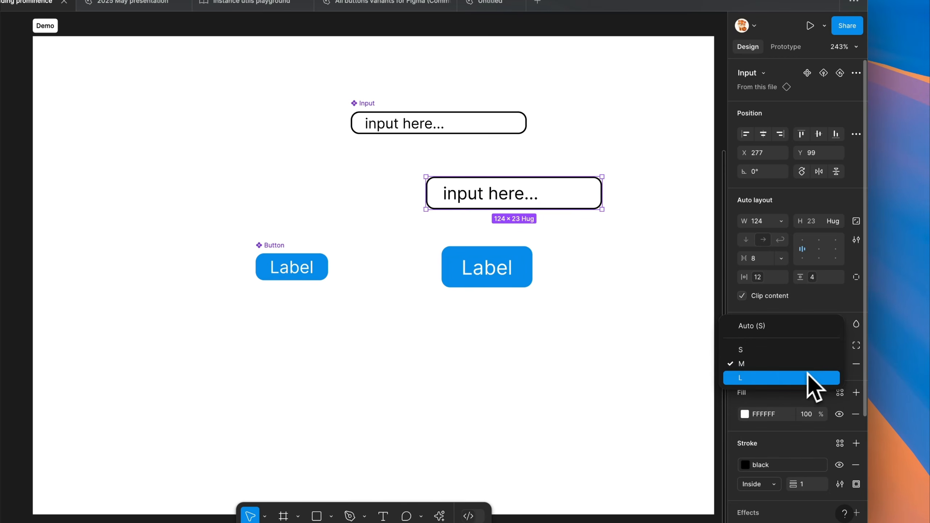
pyautogui.click(813, 379)
# Add the Input instance to the Variable Visualizer graph and bind its opacity to the Disabled collection's Opacity variable
pyautogui.press('alt+super+p')
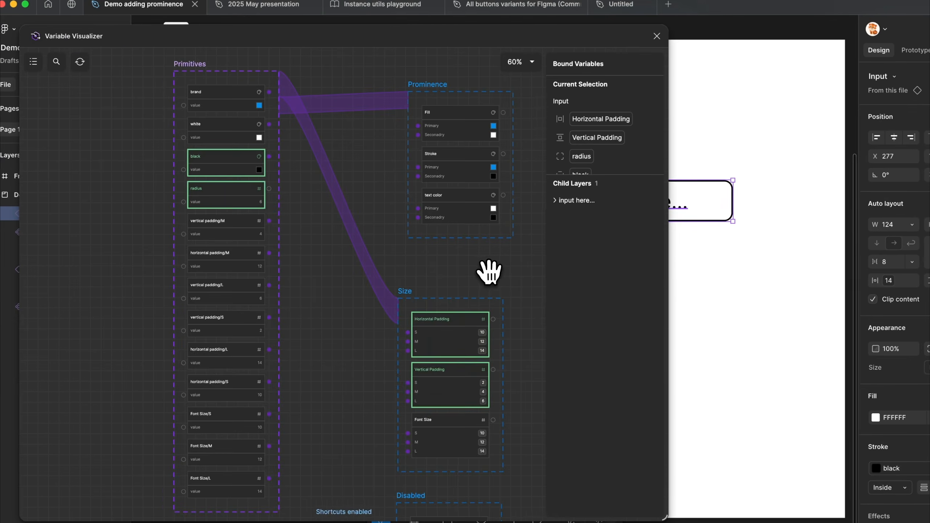
pyautogui.moveTo(490, 270); pyautogui.dragTo(268, 201)
pyautogui.moveTo(559, 137); pyautogui.dragTo(434, 175)
pyautogui.scroll(1, 411, 307)
pyautogui.scroll(5, 425, 237)
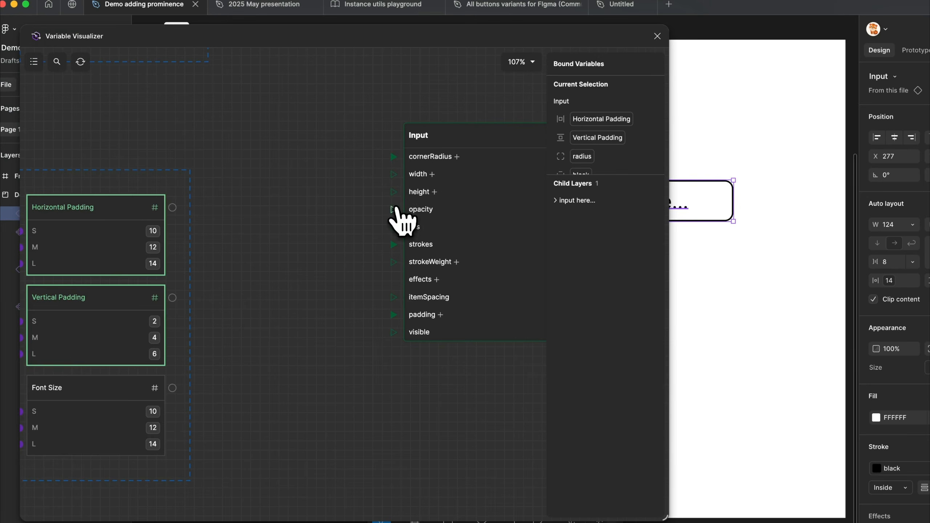
pyautogui.moveTo(393, 209); pyautogui.dragTo(296, 418)
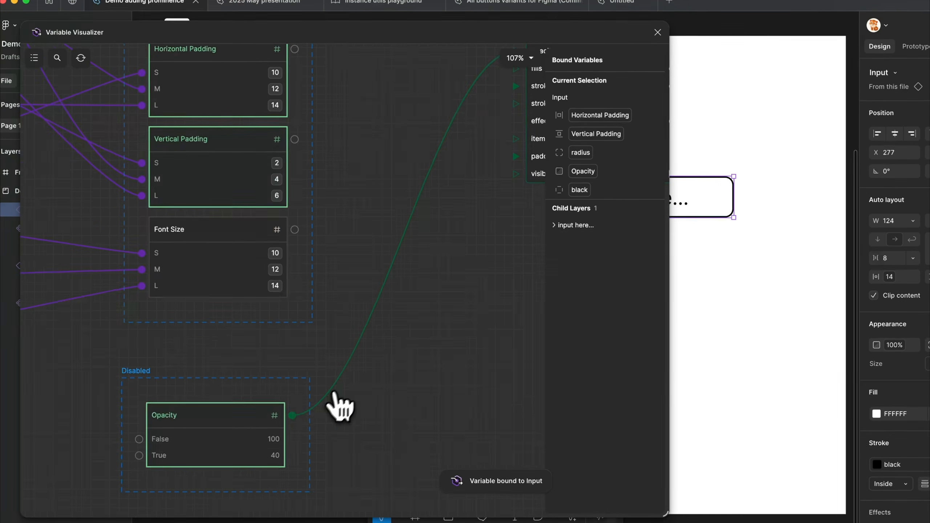
pyautogui.scroll(-3, 369, 380)
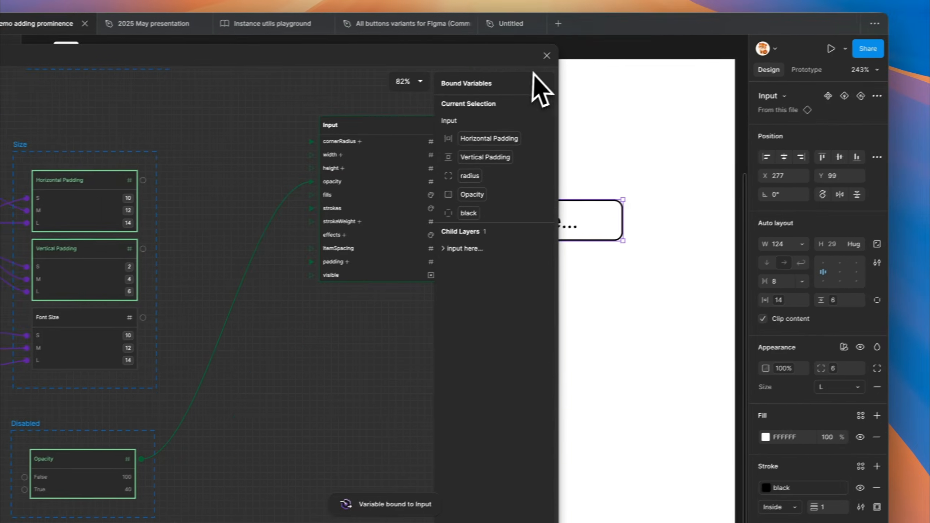
# Close the Variable Visualizer, shift the Input instance over the blue button and set its Disabled mode to True
pyautogui.click(546, 55)
pyautogui.moveTo(590, 224); pyautogui.dragTo(560, 218)
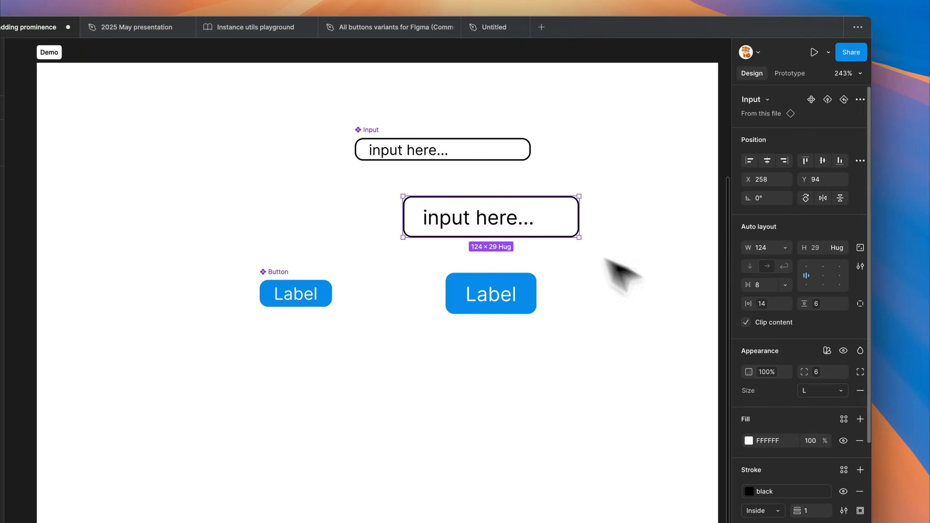
pyautogui.click(827, 351)
pyautogui.moveTo(797, 405)
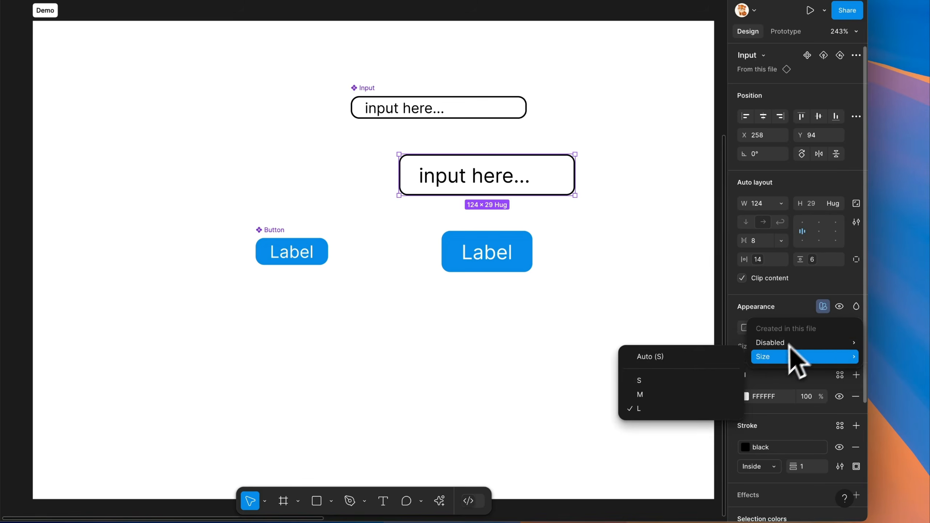
pyautogui.moveTo(778, 347)
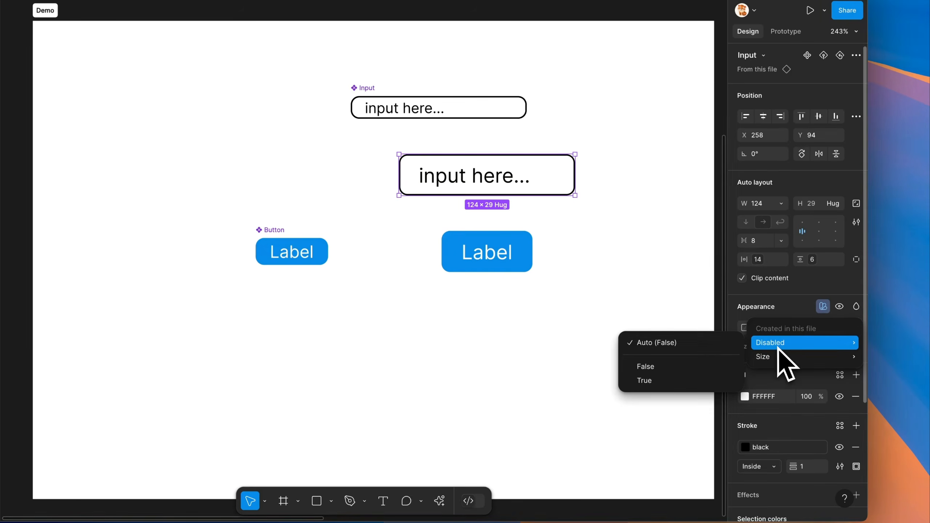
pyautogui.click(669, 382)
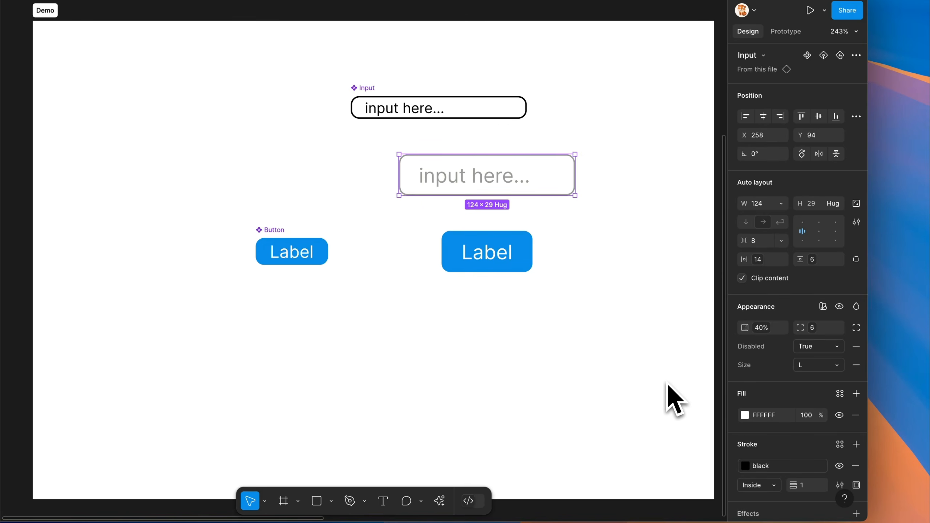
# Test the Input instance by switching Disabled to False and back to True, and Size to M and back to L
pyautogui.click(798, 347)
pyautogui.click(753, 332)
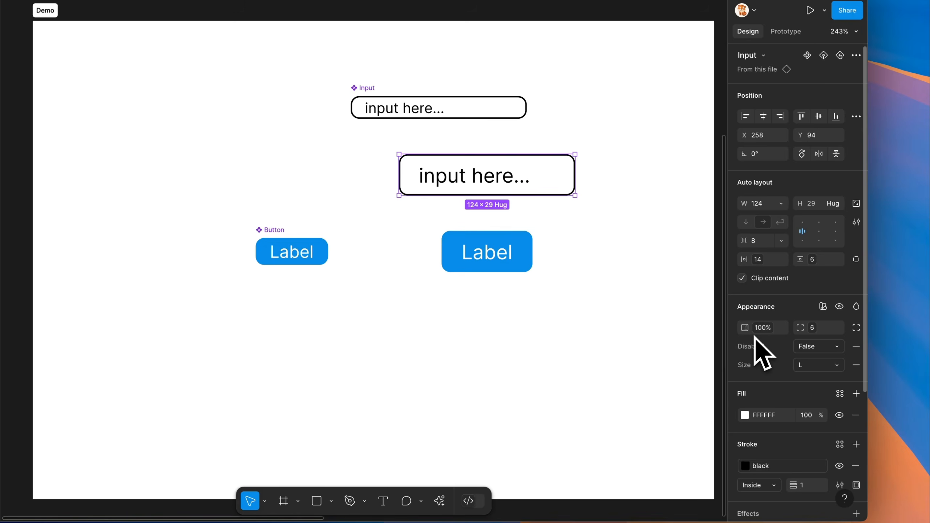
pyautogui.click(803, 347)
pyautogui.click(792, 362)
pyautogui.click(807, 365)
pyautogui.click(790, 350)
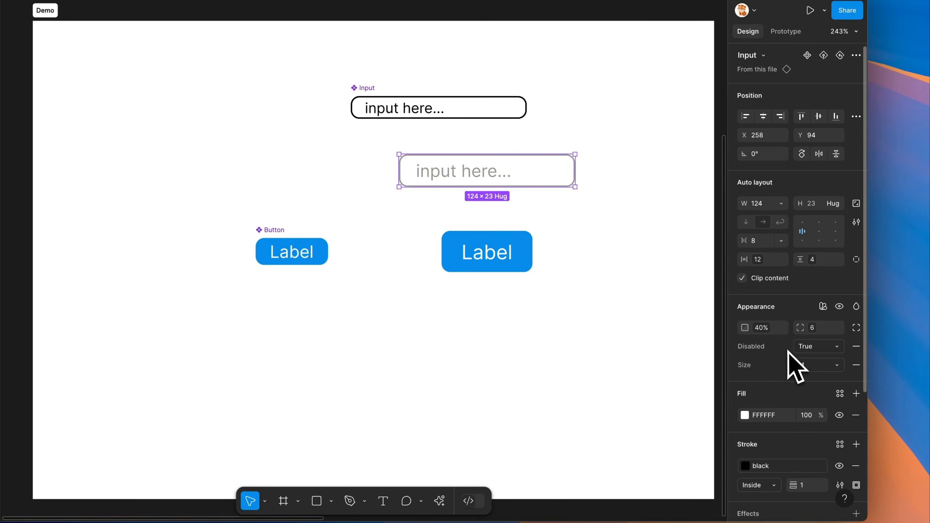
pyautogui.click(804, 365)
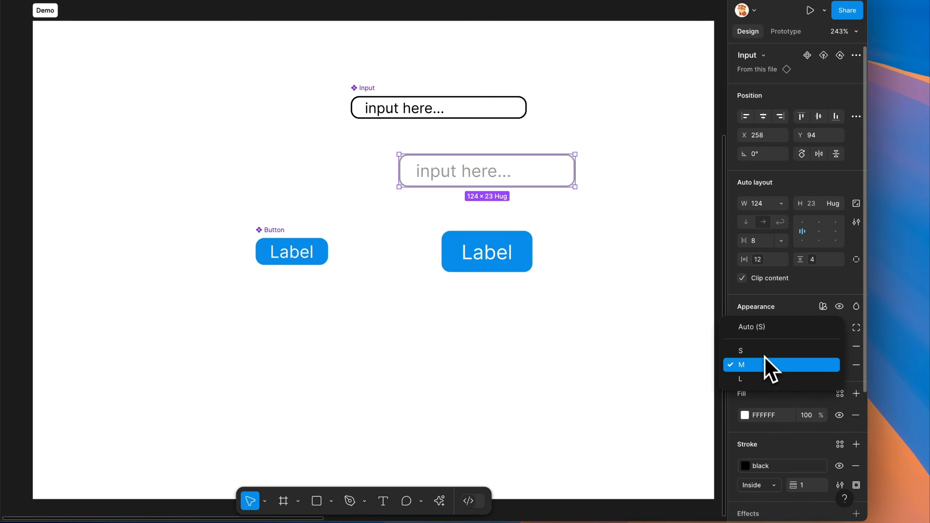
pyautogui.click(761, 378)
# Arrange the Input instance and the blue Button instance side by side in one row and select both
pyautogui.click(637, 258)
pyautogui.moveTo(623, 232); pyautogui.dragTo(570, 233)
pyautogui.moveTo(402, 246); pyautogui.dragTo(497, 254)
pyautogui.moveTo(478, 180); pyautogui.dragTo(445, 261)
pyautogui.keyDown('shift'); pyautogui.click(536, 262); pyautogui.keyUp('shift')
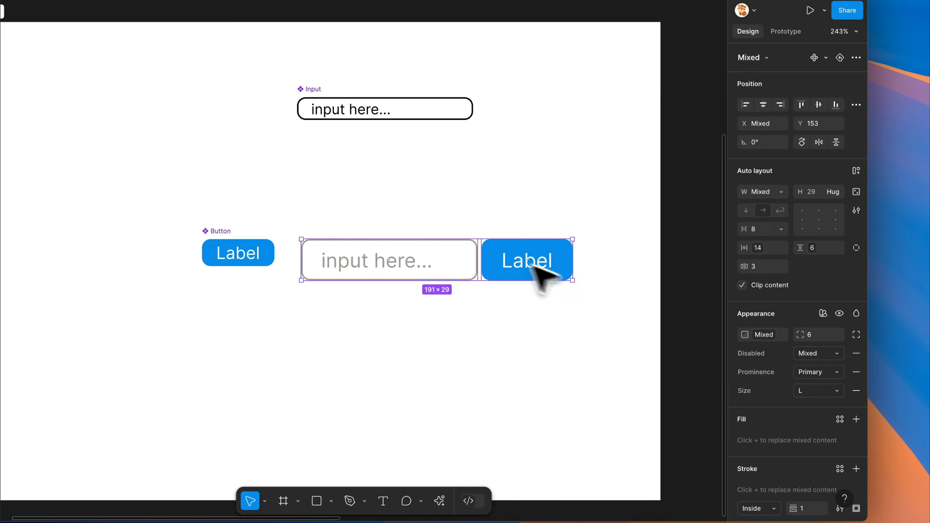
# Remove the Disabled, Prominence and Size modes from both instances and line the Input instance up with the Button instance
pyautogui.click(857, 345)
pyautogui.click(856, 345)
pyautogui.click(856, 345)
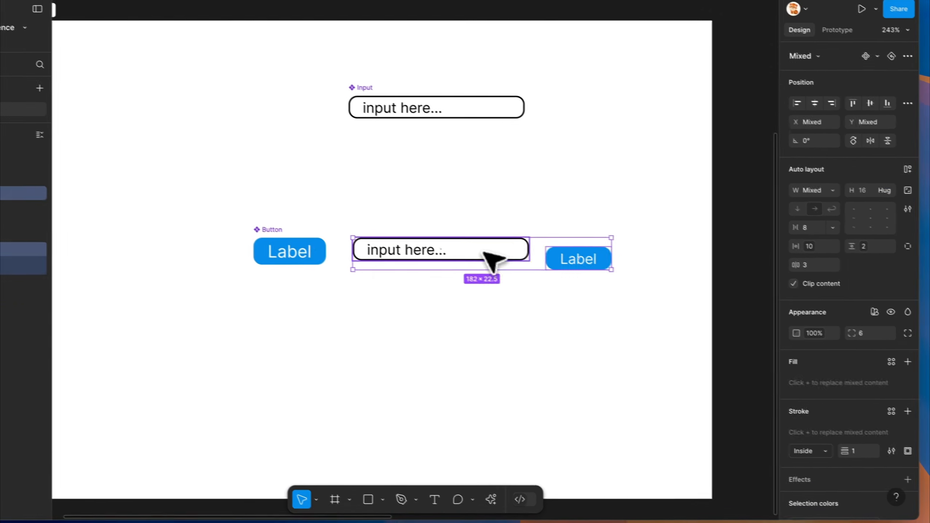
pyautogui.click(431, 245)
pyautogui.moveTo(432, 245); pyautogui.dragTo(438, 253)
pyautogui.moveTo(505, 263); pyautogui.dragTo(506, 264)
pyautogui.click(580, 264)
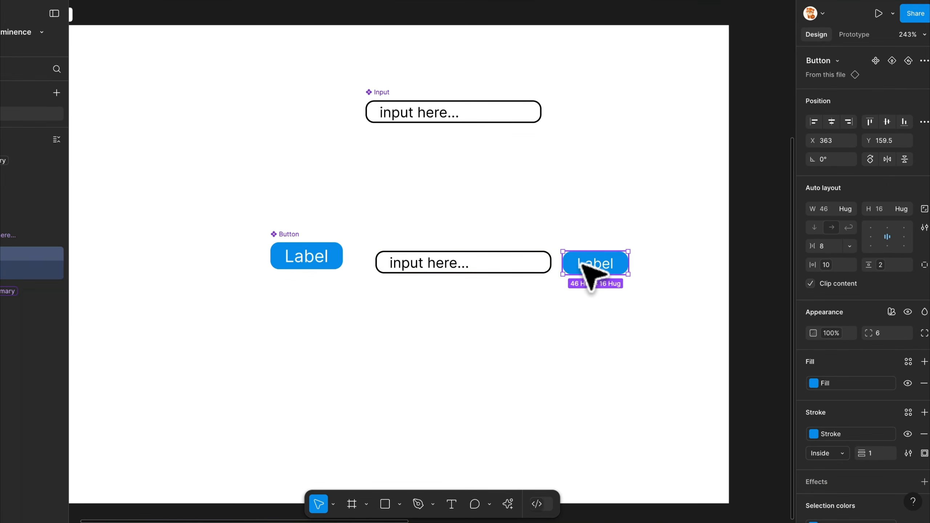
# Draw a frame of about 202 × 38 around both instances and set the frame's Size mode to L
pyautogui.press('f')
pyautogui.moveTo(364, 236); pyautogui.dragTo(650, 288)
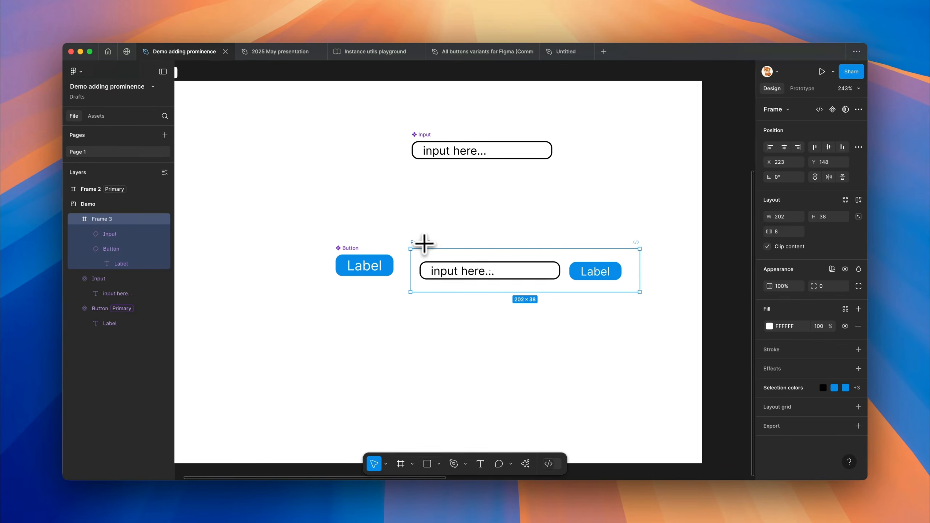
pyautogui.click(832, 269)
pyautogui.moveTo(788, 312)
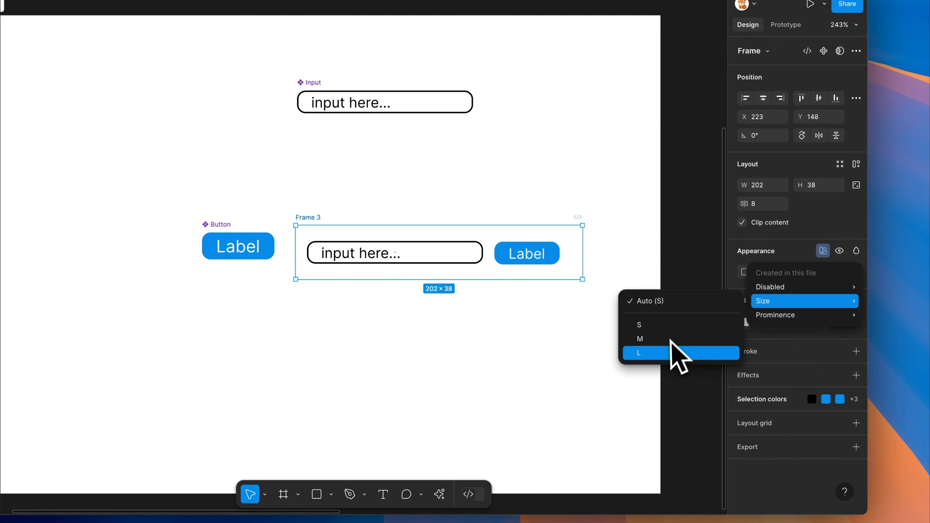
pyautogui.click(667, 352)
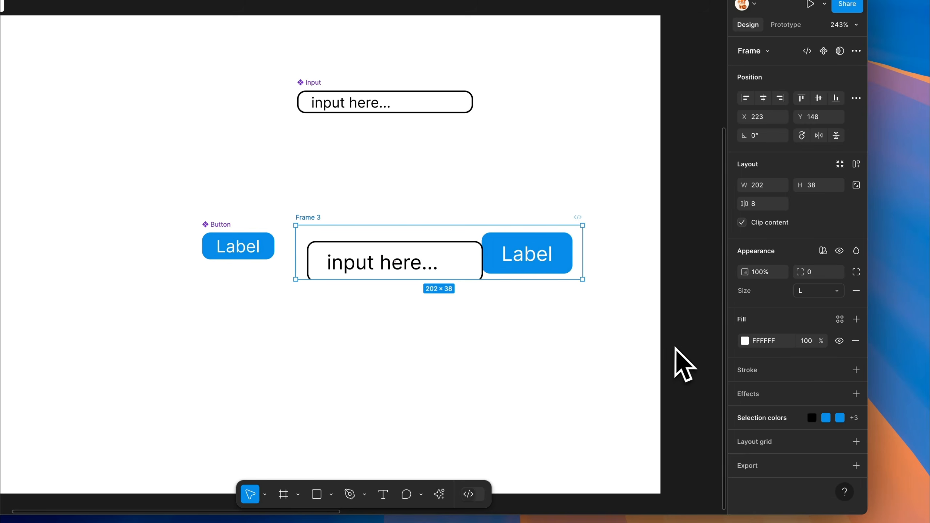
# Add auto layout to the frame with a gap of 16 and set its Disabled mode to True
pyautogui.hotkey('shift', 'a')
pyautogui.moveTo(745, 224); pyautogui.dragTo(749, 225)
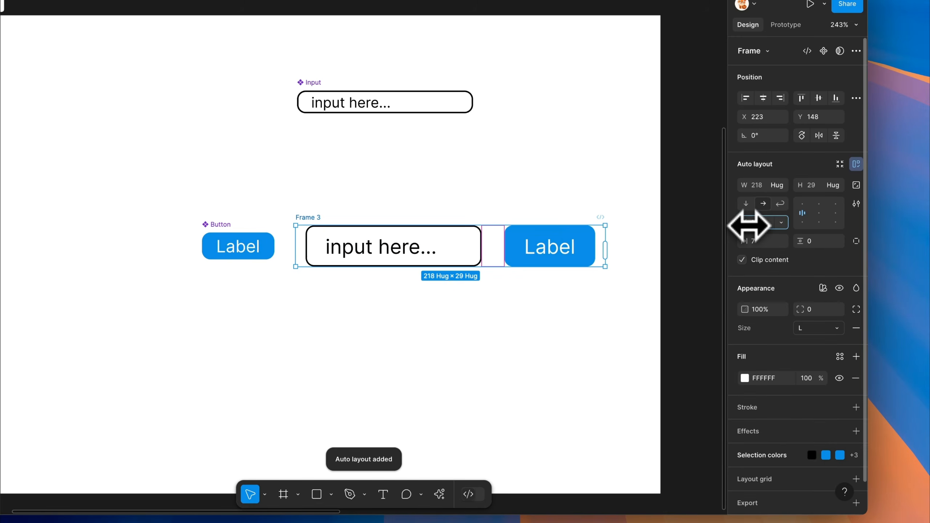
pyautogui.click(816, 290)
pyautogui.moveTo(795, 332)
pyautogui.click(667, 362)
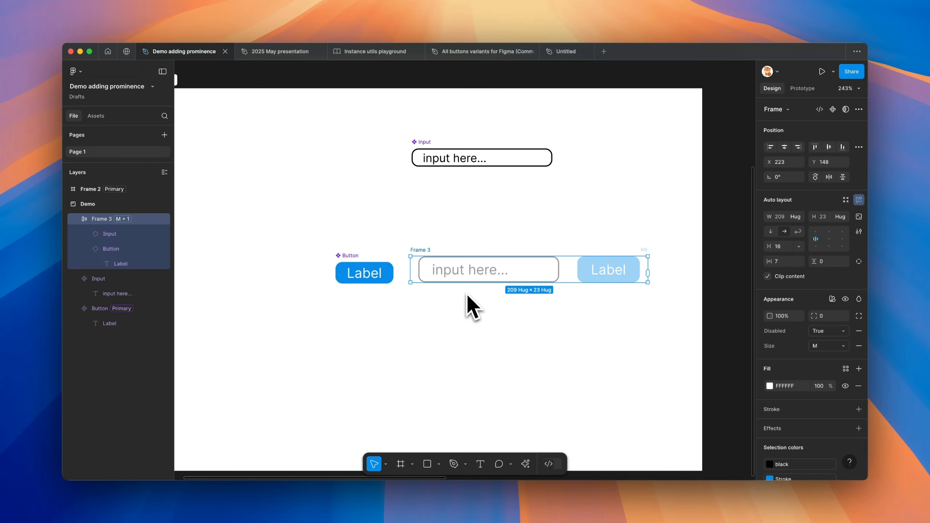
# Select the Button instance inside the frame and check which Prominence modes can be applied to it
pyautogui.click(612, 275)
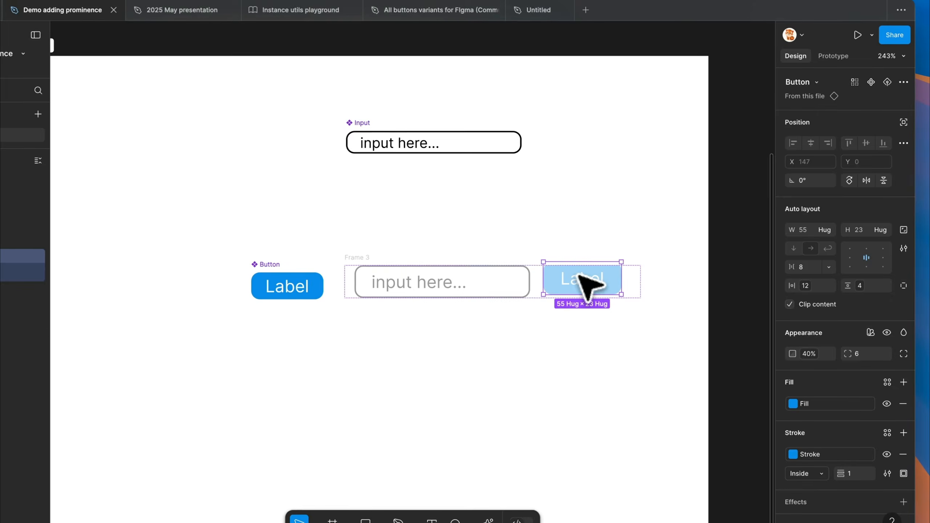
pyautogui.moveTo(615, 276); pyautogui.dragTo(587, 276)
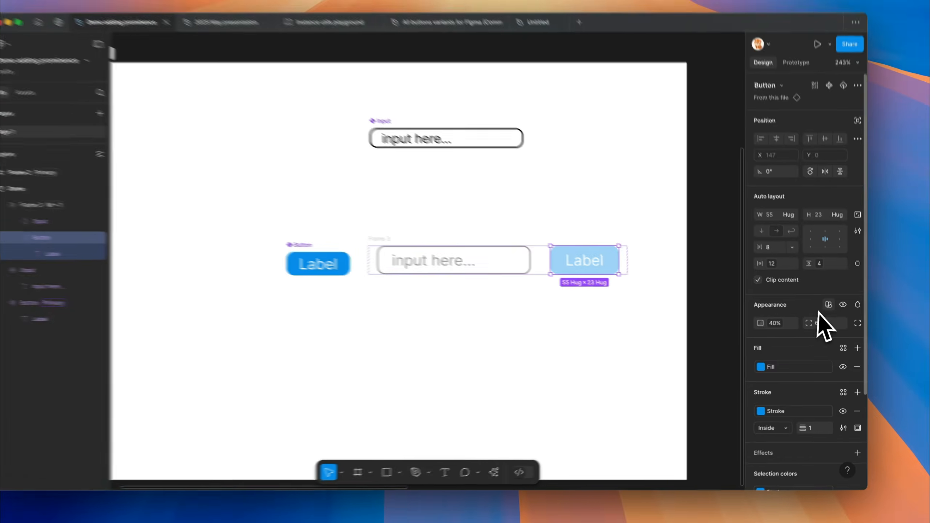
pyautogui.click(832, 310)
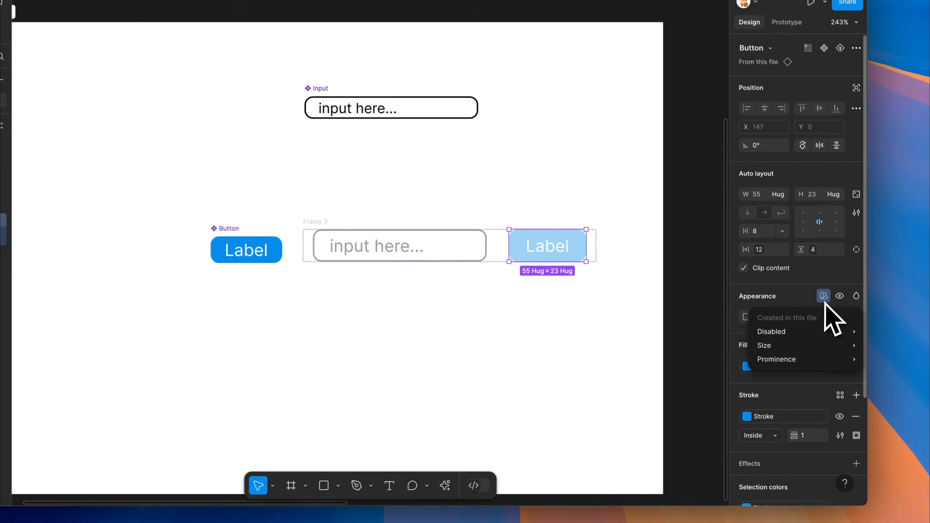
pyautogui.moveTo(793, 343)
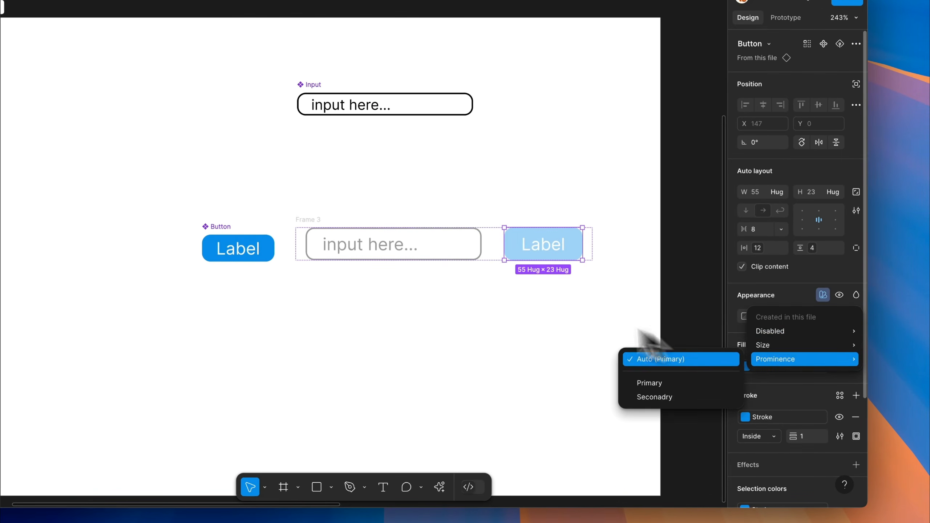
pyautogui.click(532, 239)
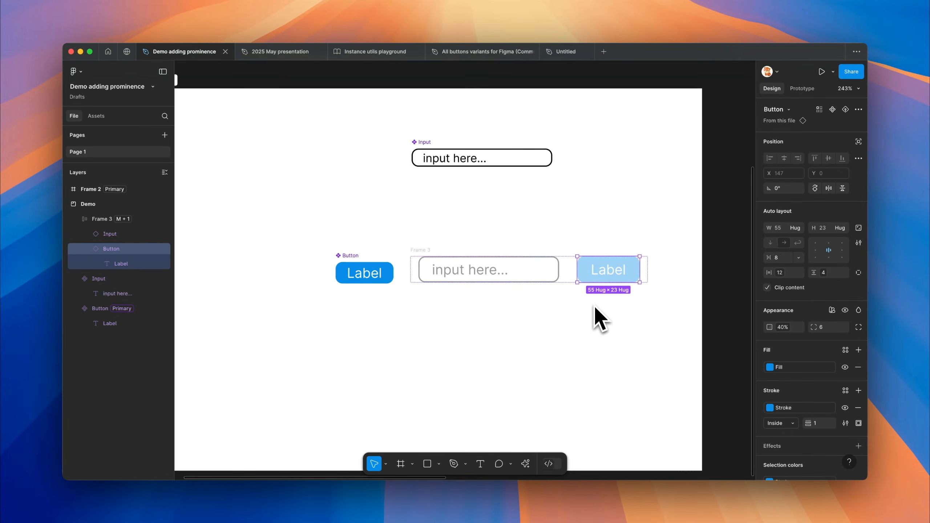
# In the Untitled file, set the State of the Text field and of the filled Button to Focused
pyautogui.click(565, 51)
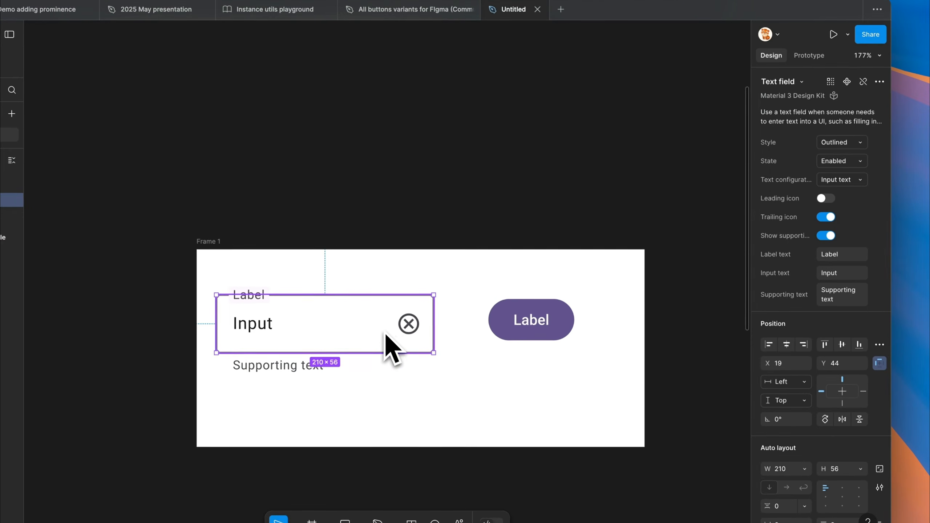
pyautogui.click(839, 161)
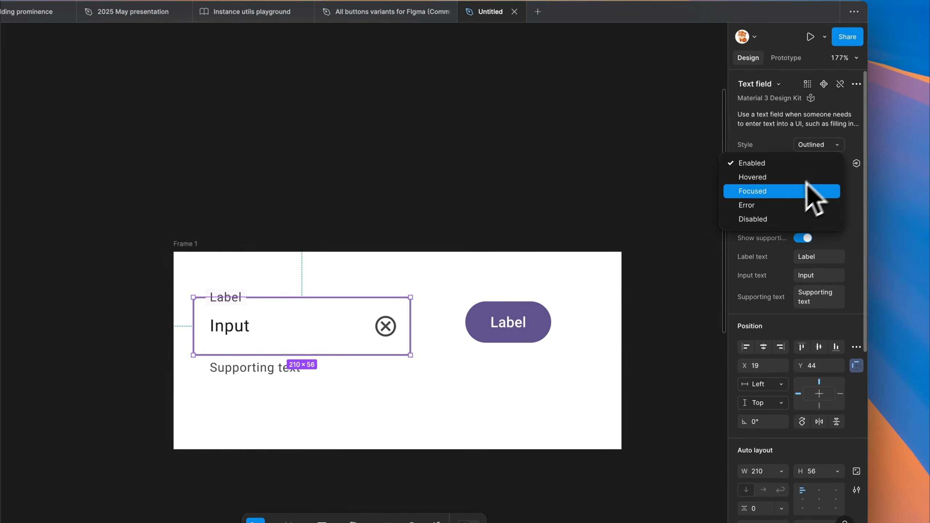
pyautogui.click(832, 188)
pyautogui.click(531, 313)
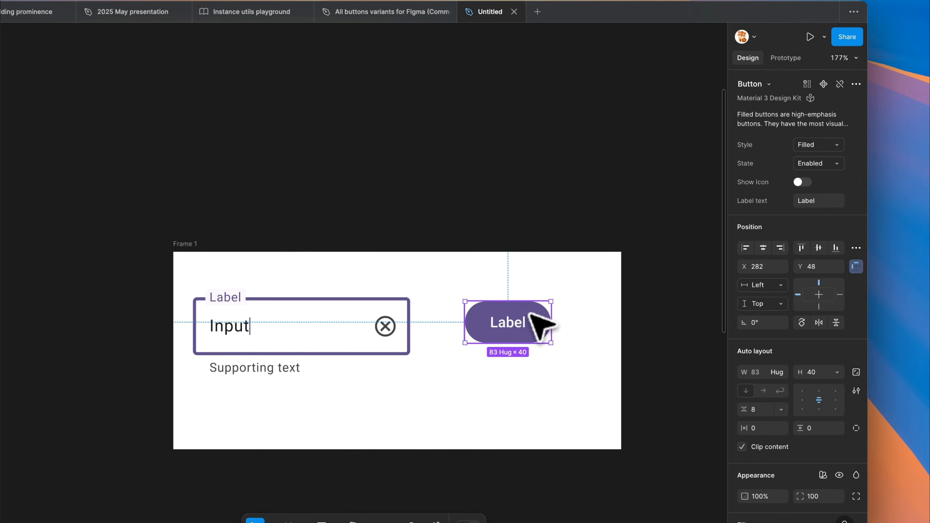
pyautogui.click(819, 168)
pyautogui.click(806, 189)
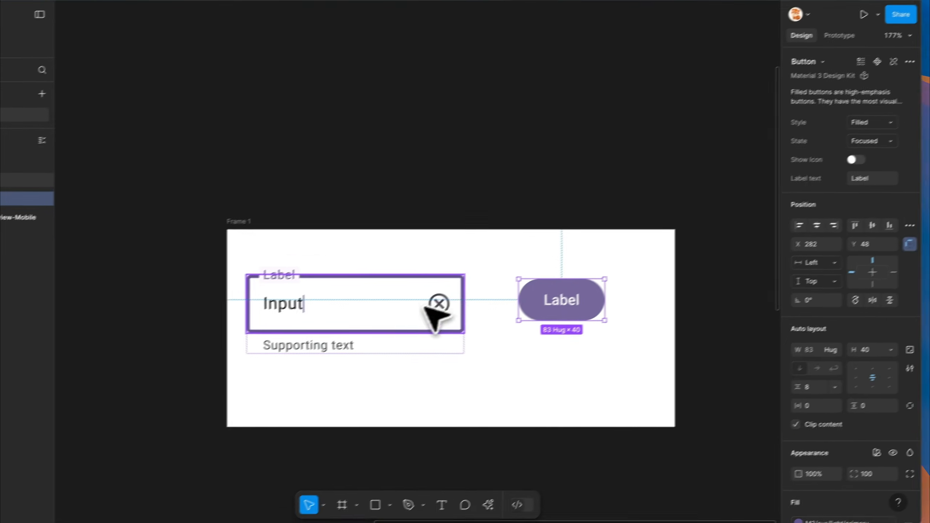
# Select the Text field and Button together, followed by their parent frame, to check for a shared State control
pyautogui.keyDown('shift'); pyautogui.click(427, 307); pyautogui.keyUp('shift')
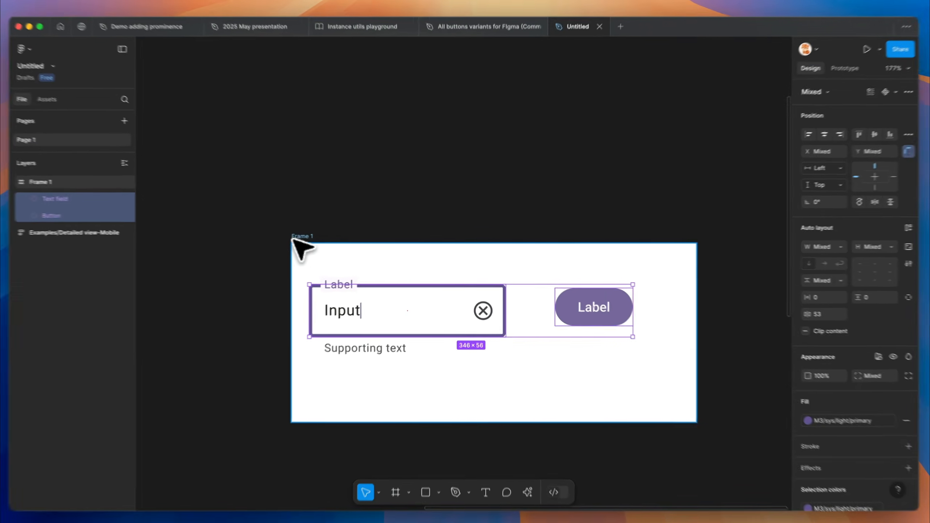
pyautogui.click(321, 237)
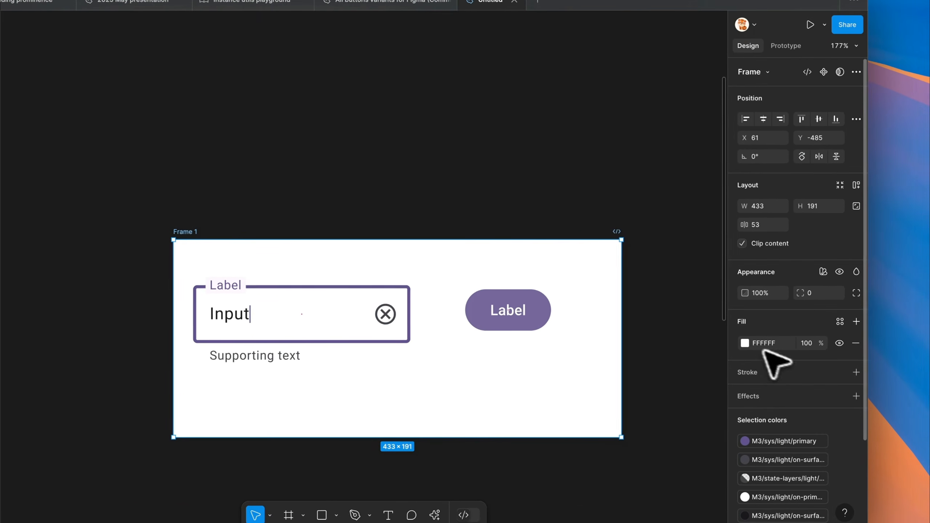
pyautogui.click(559, 315)
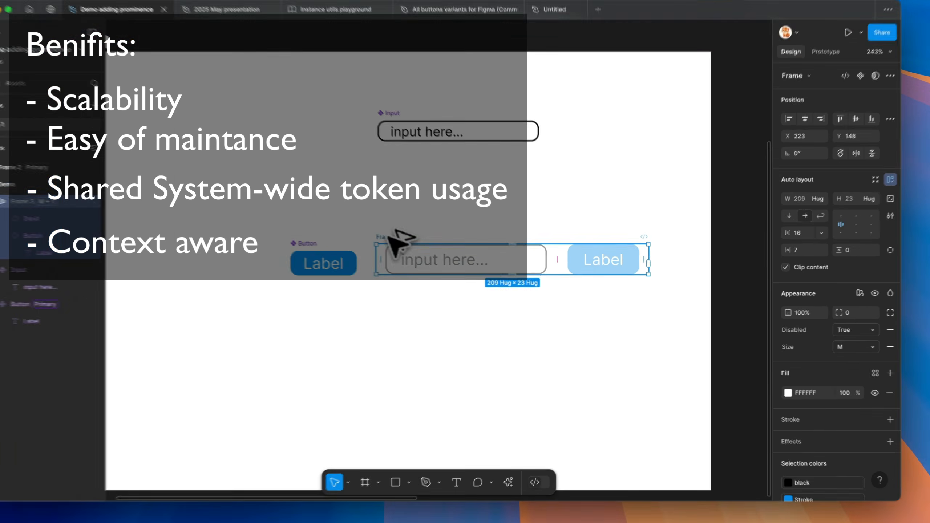
# In the Demo adding prominence file, duplicate the instance frame below the original and set the copy's Disabled mode to False and Size to L
pyautogui.moveTo(425, 257); pyautogui.dragTo(397, 310)
pyautogui.click(853, 330)
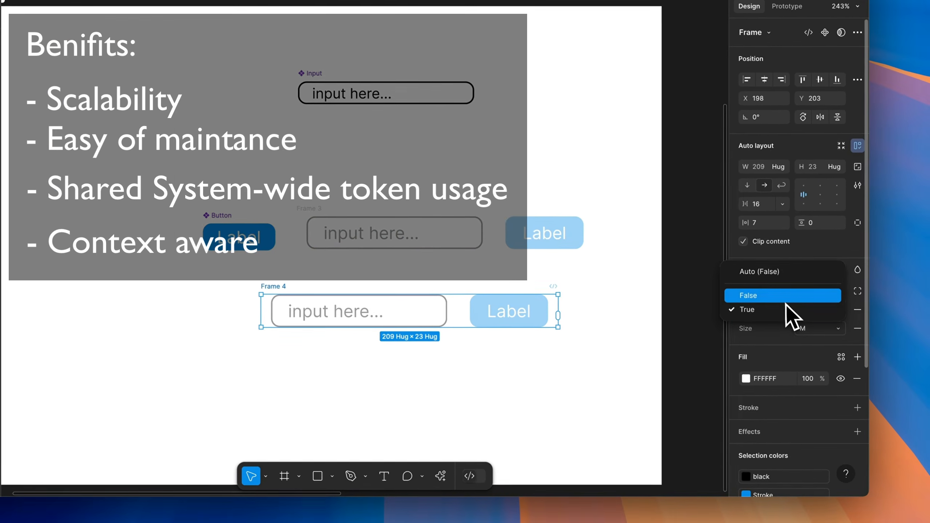
pyautogui.click(852, 317)
pyautogui.click(806, 328)
pyautogui.click(797, 339)
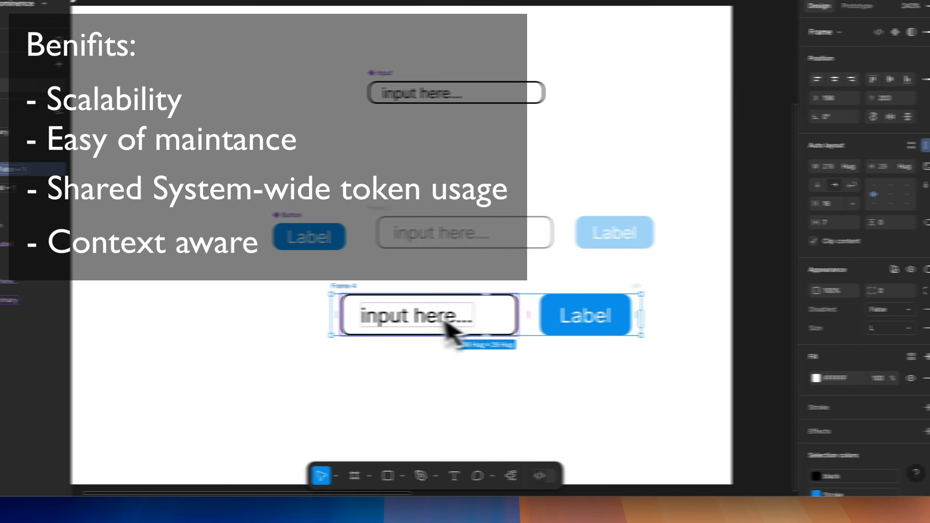
# Place a copy of the main Button as the first item in the duplicated frame and change its label to "abc"
pyautogui.click(371, 239)
pyautogui.moveTo(370, 239); pyautogui.dragTo(411, 326)
pyautogui.doubleClick(308, 308)
pyautogui.write('abc')
pyautogui.click(363, 369)
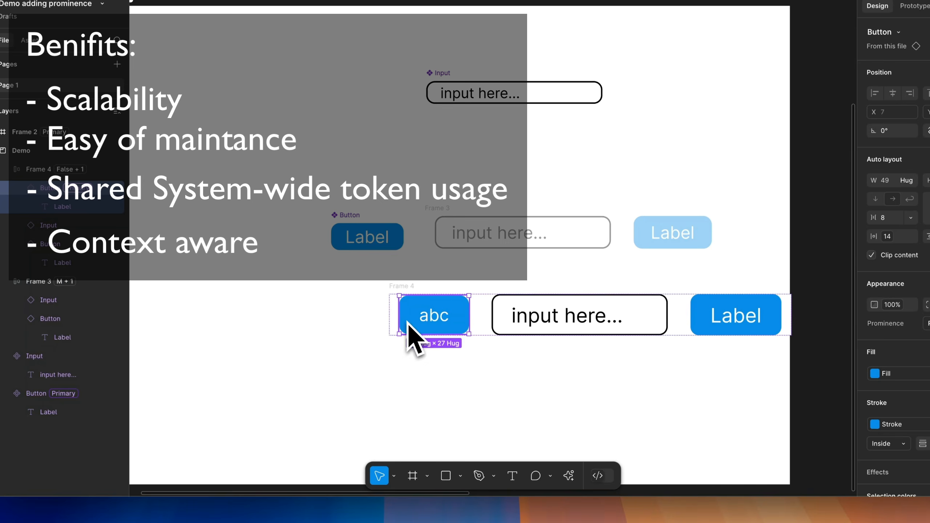
# Move the duplicated frame left to about X 172 and clear its selection
pyautogui.click(410, 368)
pyautogui.moveTo(401, 287); pyautogui.dragTo(364, 288)
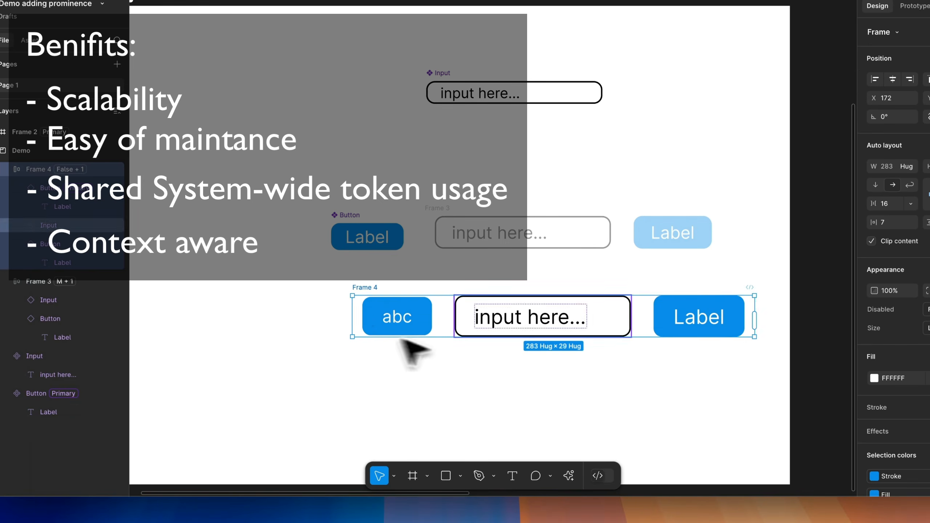
pyautogui.click(495, 391)
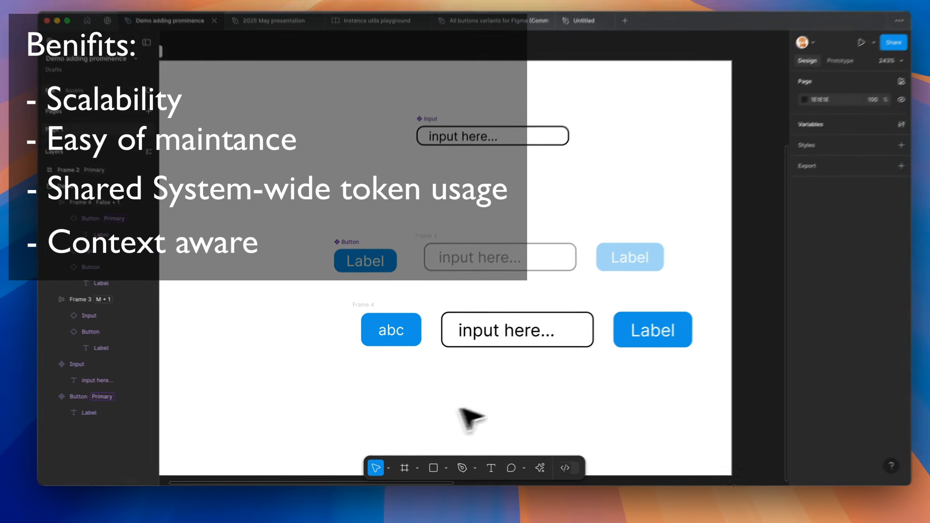
pyautogui.click(443, 394)
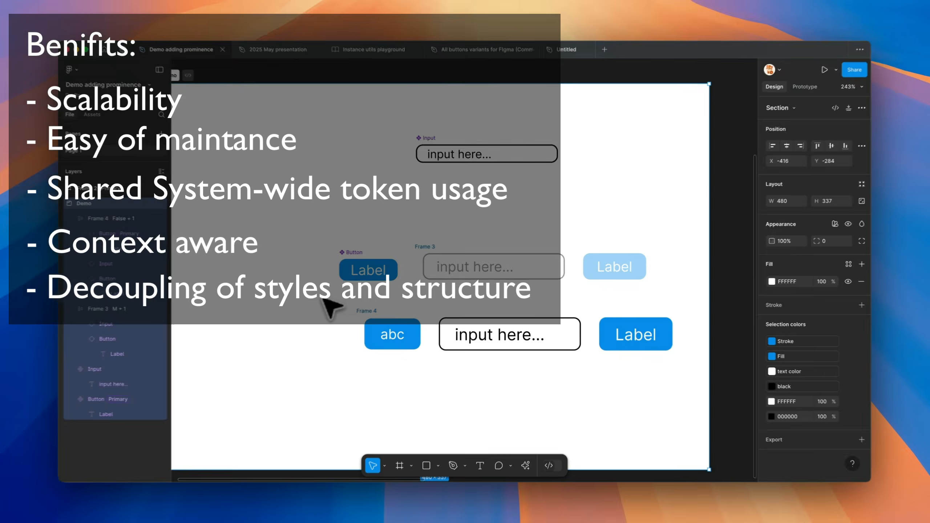
# Inspect the main Button component's properties and open the file's local variables on the Size collection
pyautogui.click(347, 271)
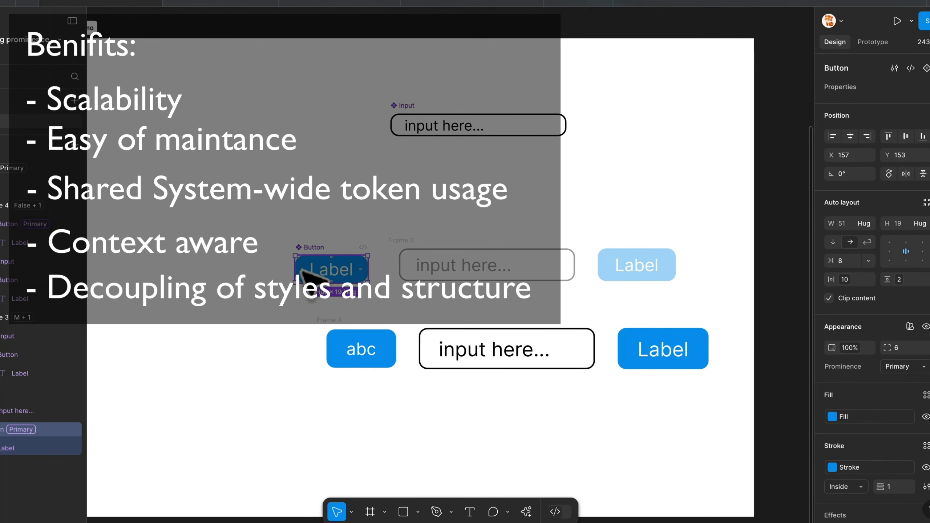
pyautogui.click(765, 205)
pyautogui.click(855, 150)
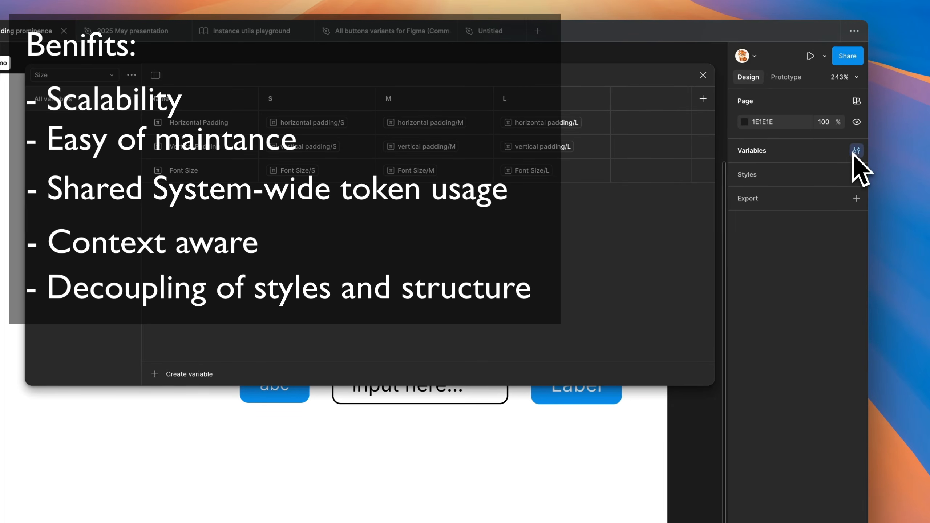